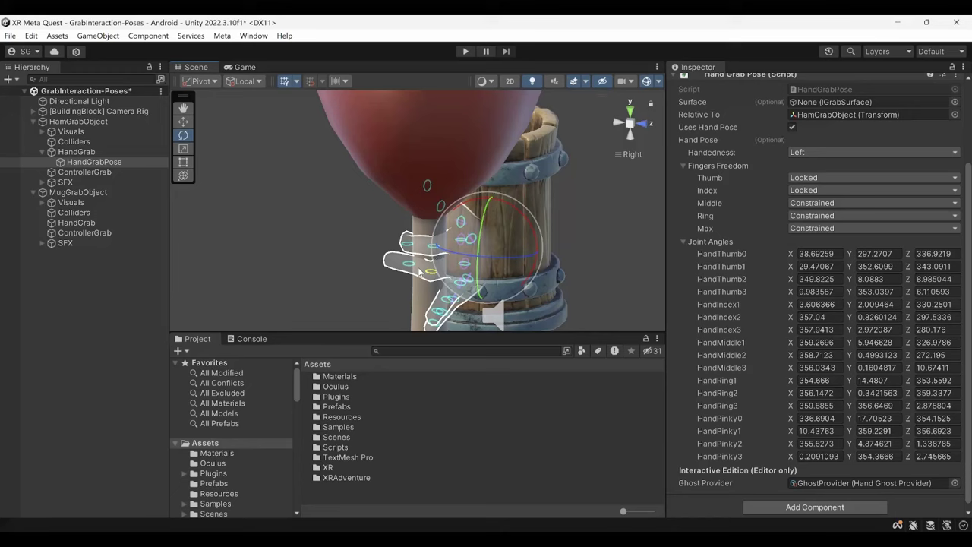
pyautogui.keyDown('alt'); pyautogui.moveTo(411, 258); pyautogui.dragTo(406, 235); pyautogui.keyUp('alt')
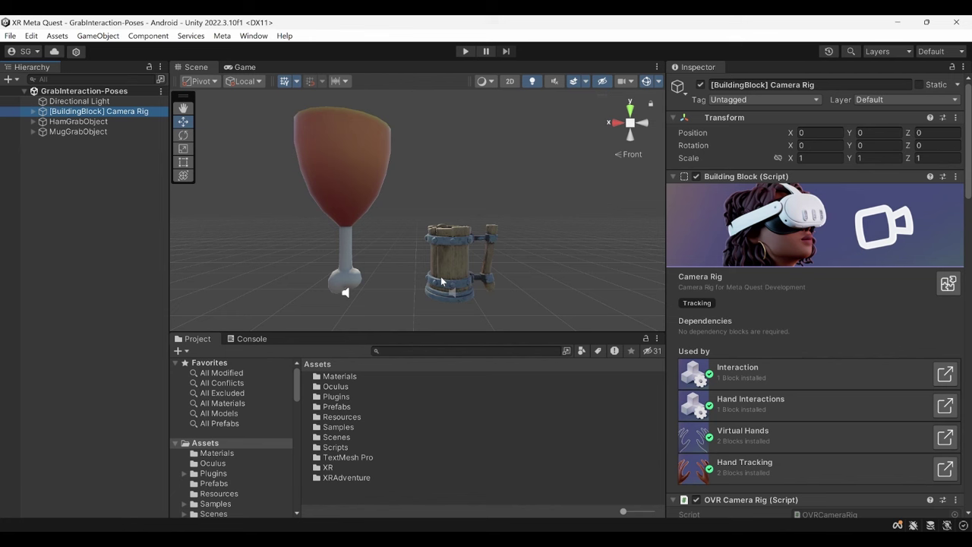
# Step: Expand HamGrabObject and MugGrabObject and examine their child objects, including the grab components and the colliders of both props
pyautogui.click(33, 122)
pyautogui.click(32, 182)
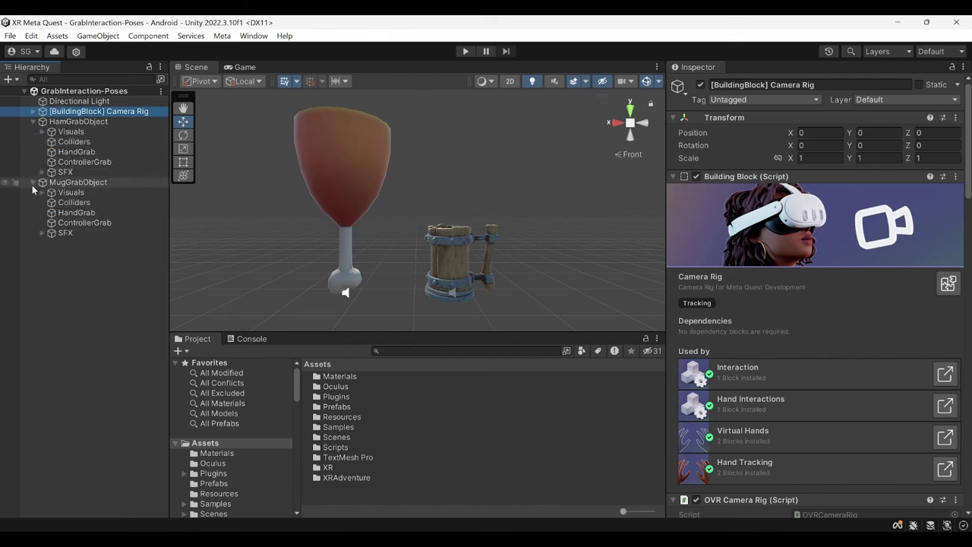
pyautogui.click(74, 202)
pyautogui.click(70, 192)
pyautogui.click(81, 171)
pyautogui.click(81, 162)
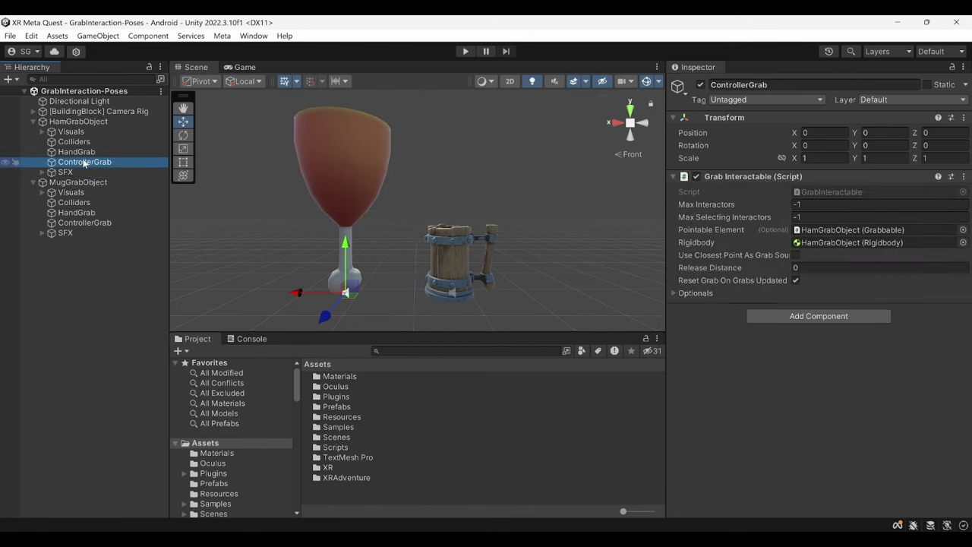
pyautogui.click(80, 151)
pyautogui.click(82, 142)
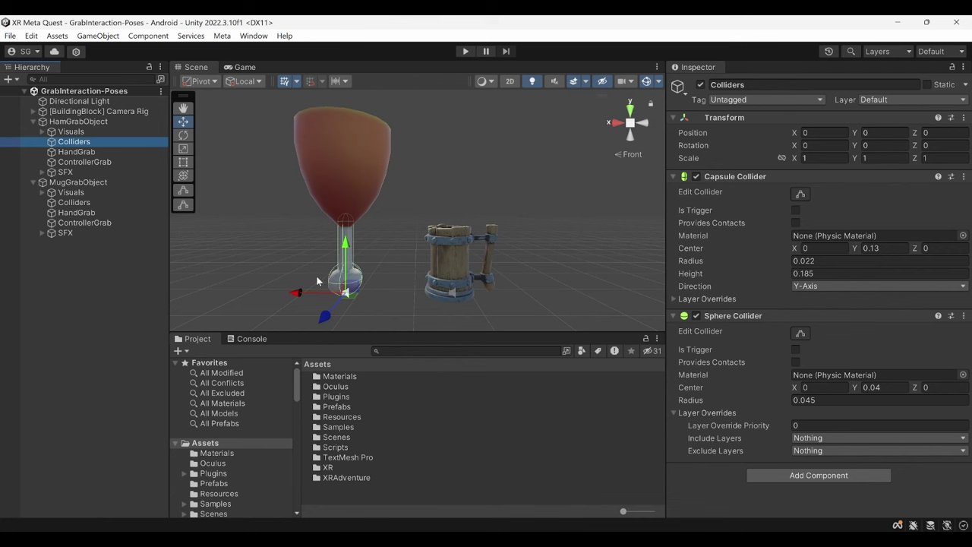
pyautogui.click(122, 202)
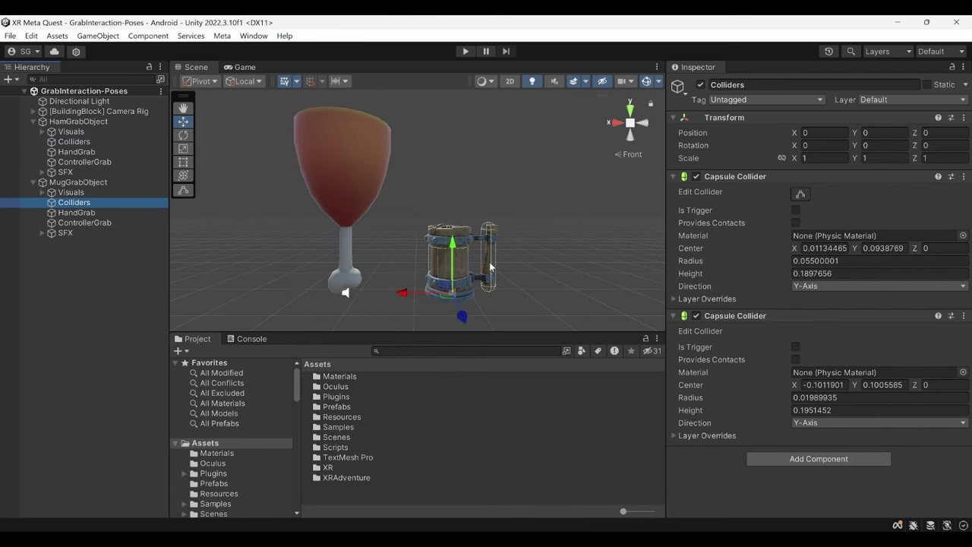
# Step: Add a HandGrabPose key with scale 1.00 to the HandGrab object of HamGrabObject
pyautogui.click(84, 152)
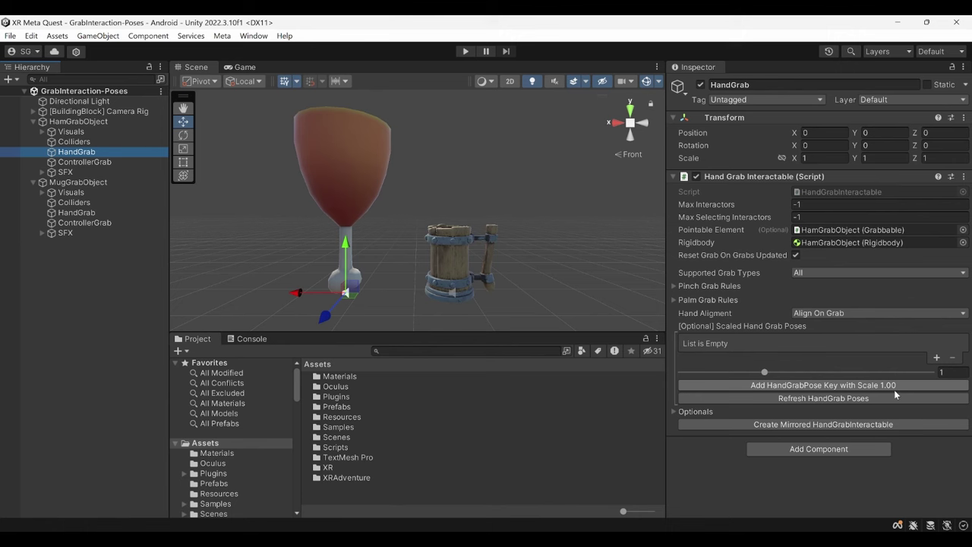
pyautogui.click(859, 386)
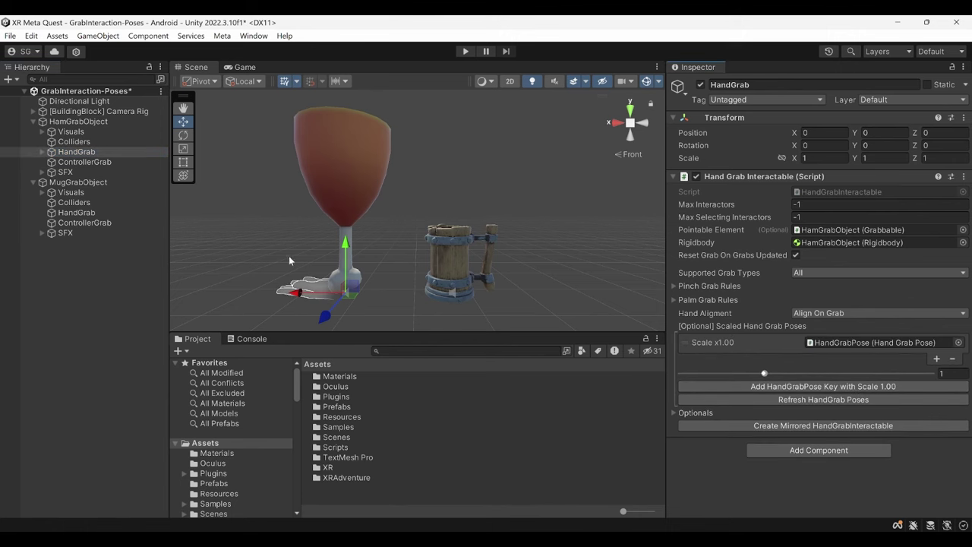
pyautogui.press('f')
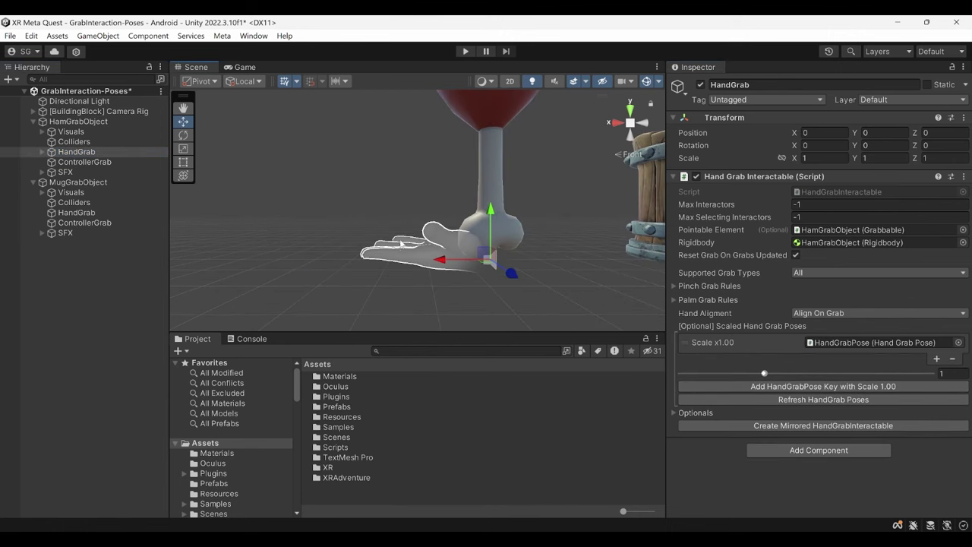
pyautogui.keyDown('alt'); pyautogui.moveTo(402, 244); pyautogui.dragTo(384, 204); pyautogui.keyUp('alt')
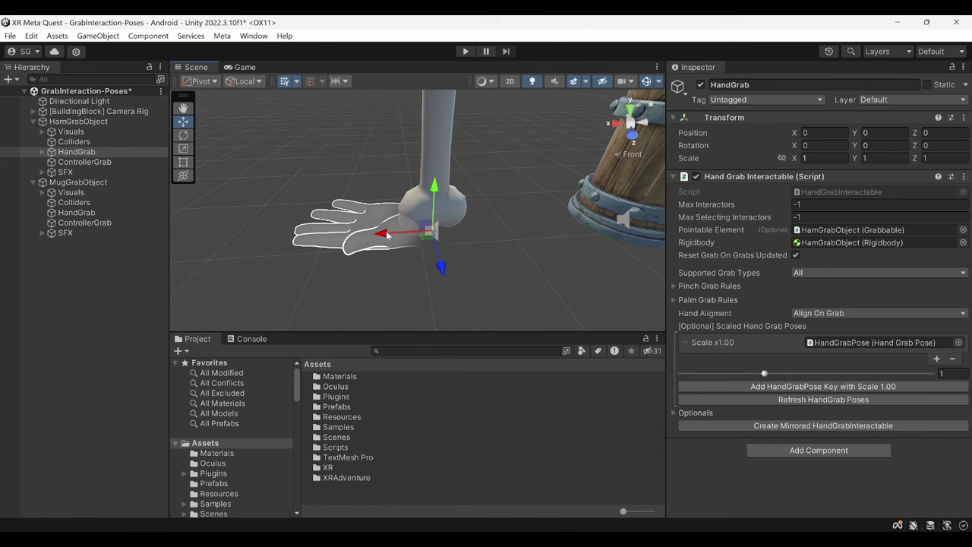
pyautogui.moveTo(396, 222); pyautogui.dragTo(427, 293, button='middle')
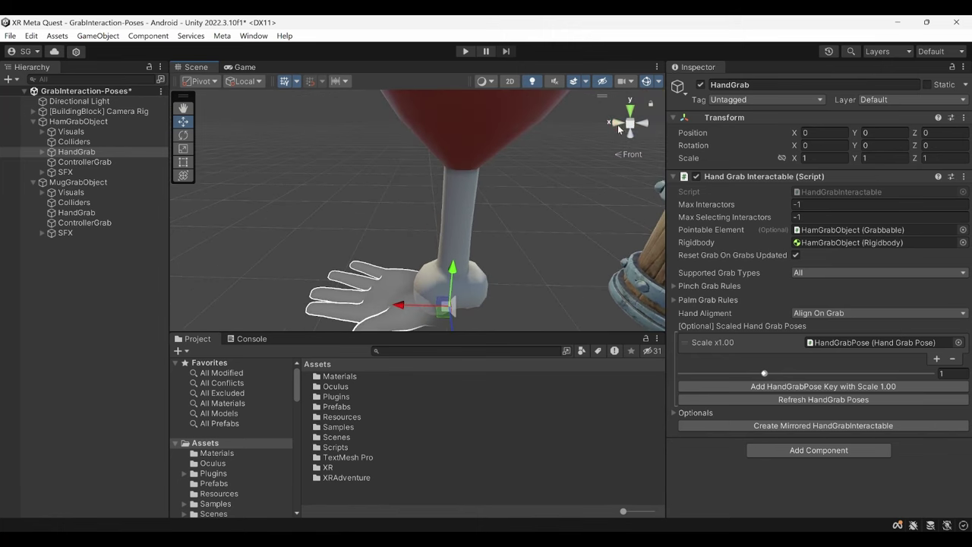
pyautogui.click(618, 125)
pyautogui.keyDown('alt'); pyautogui.moveTo(578, 152); pyautogui.dragTo(438, 175); pyautogui.keyUp('alt')
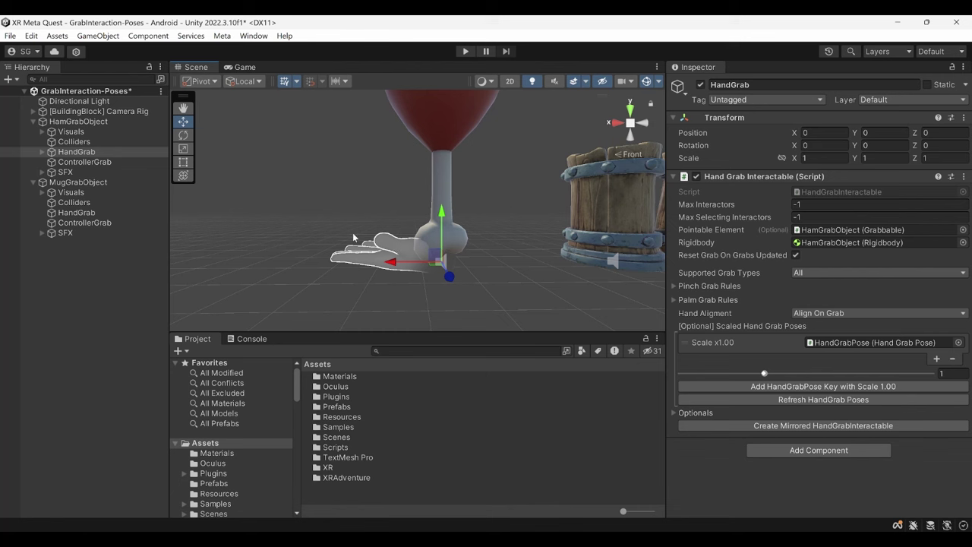
# Step: Select the new HandGrabPose under the ham's HandGrab and raise the ghost hand to Y about 0.104
pyautogui.click(42, 154)
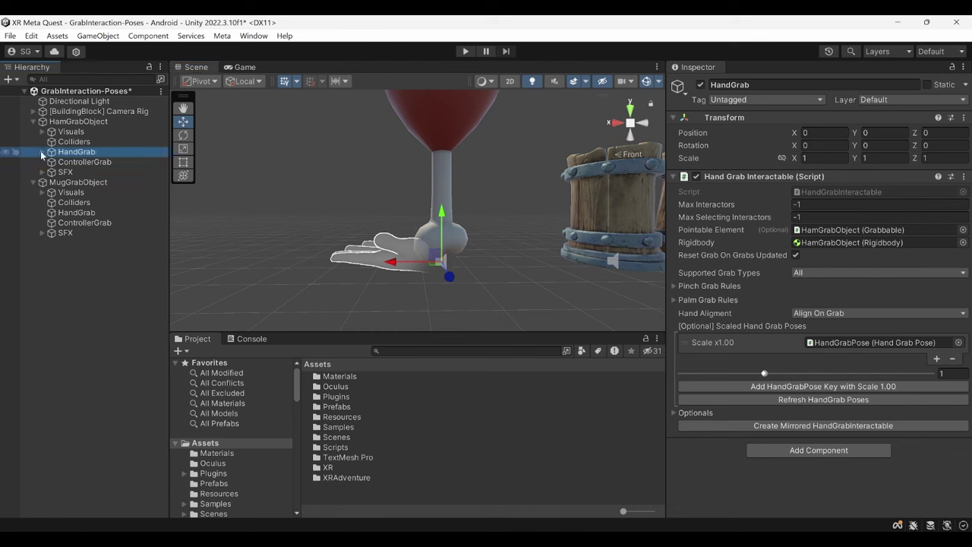
pyautogui.click(81, 163)
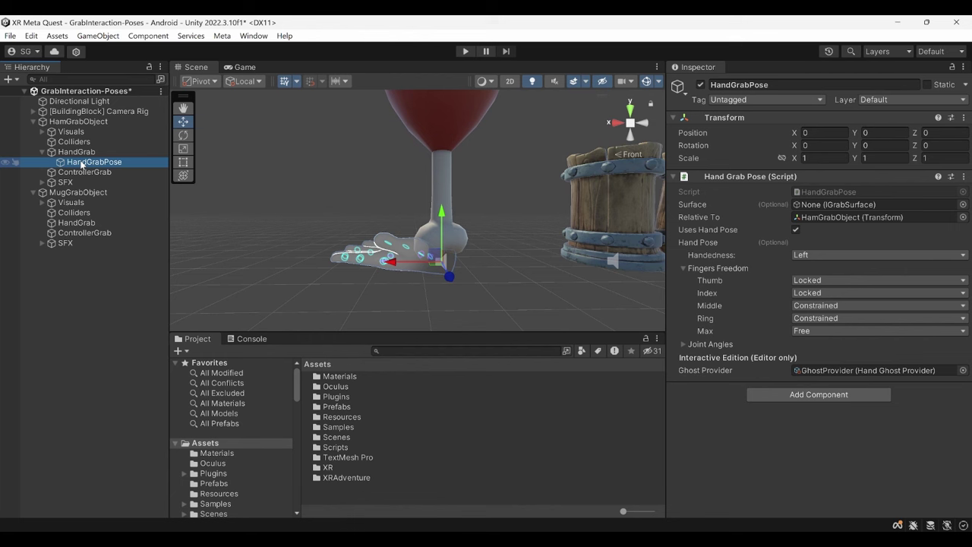
pyautogui.scroll(4, 426, 245)
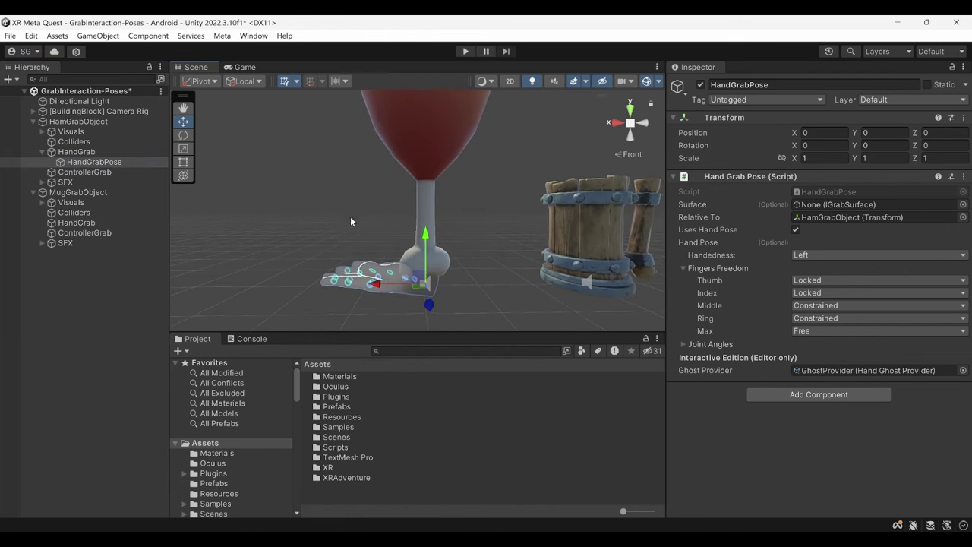
pyautogui.moveTo(425, 245); pyautogui.dragTo(430, 185)
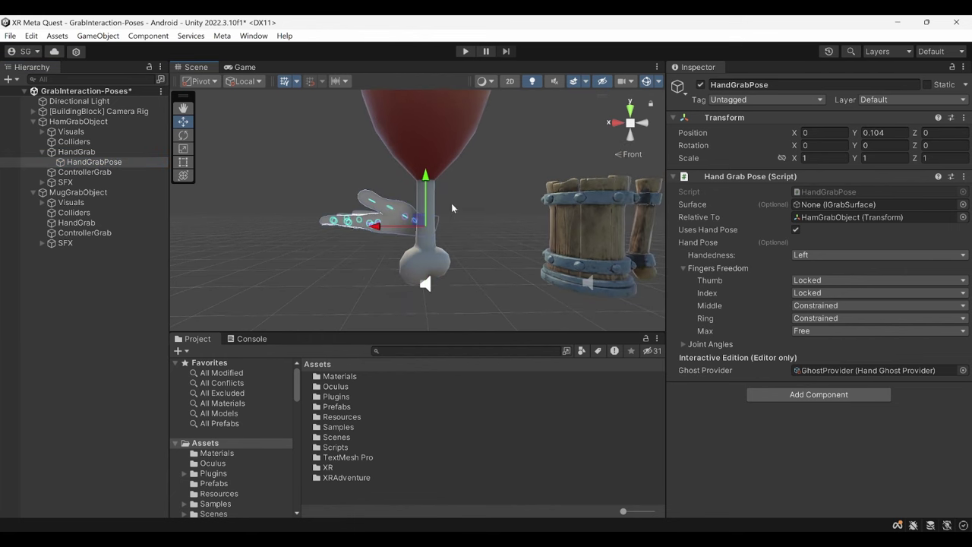
# Step: Rotate the ghost hand to about -77.4, -34.2, 33.5 and position it at the ham bone at about -0.101, 0.126, 0.033
pyautogui.click(183, 135)
pyautogui.moveTo(414, 236); pyautogui.dragTo(426, 255)
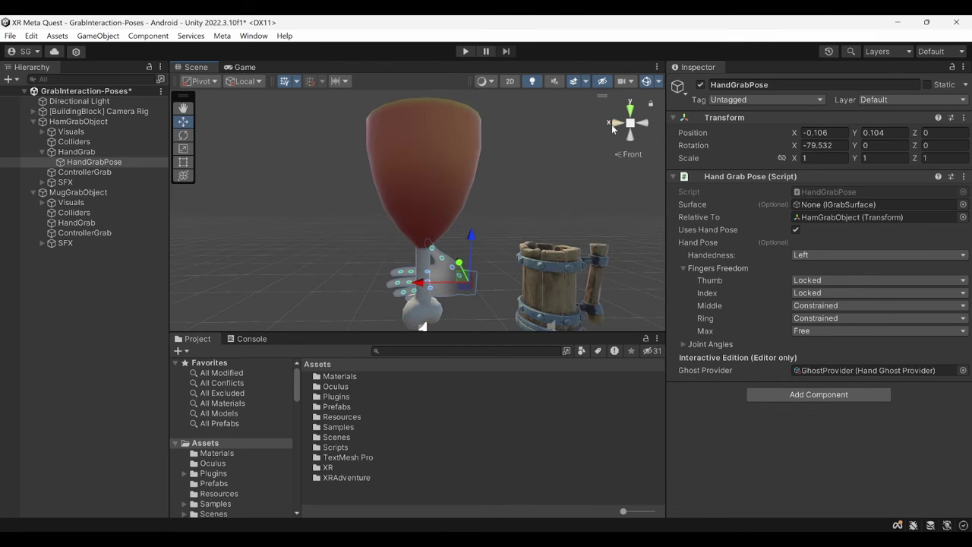
pyautogui.click(614, 125)
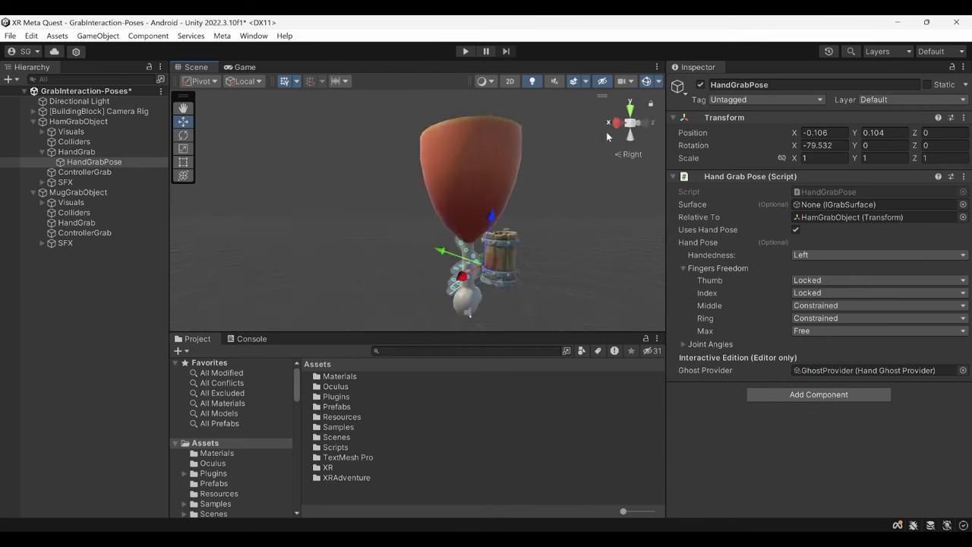
pyautogui.moveTo(516, 243); pyautogui.dragTo(428, 195, button='middle')
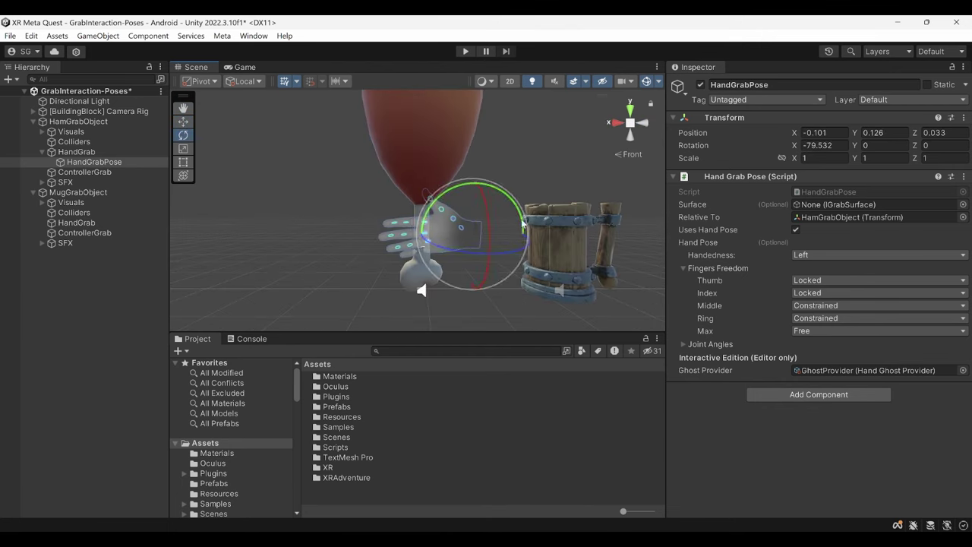
pyautogui.press('w')
# Step: Bend the index finger joints of the ghost hand so the finger curls around the ham bone
pyautogui.scroll(5, 353, 228)
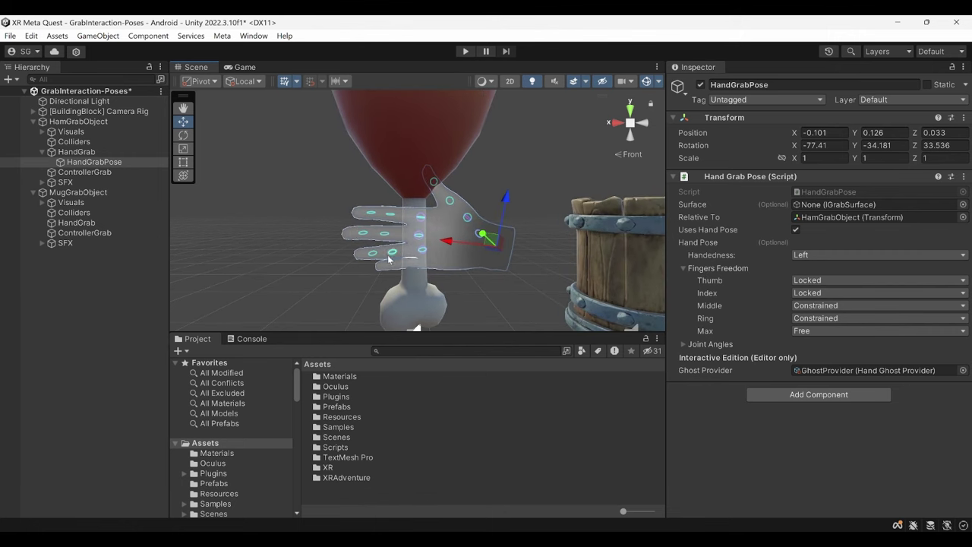
pyautogui.scroll(5, 387, 255)
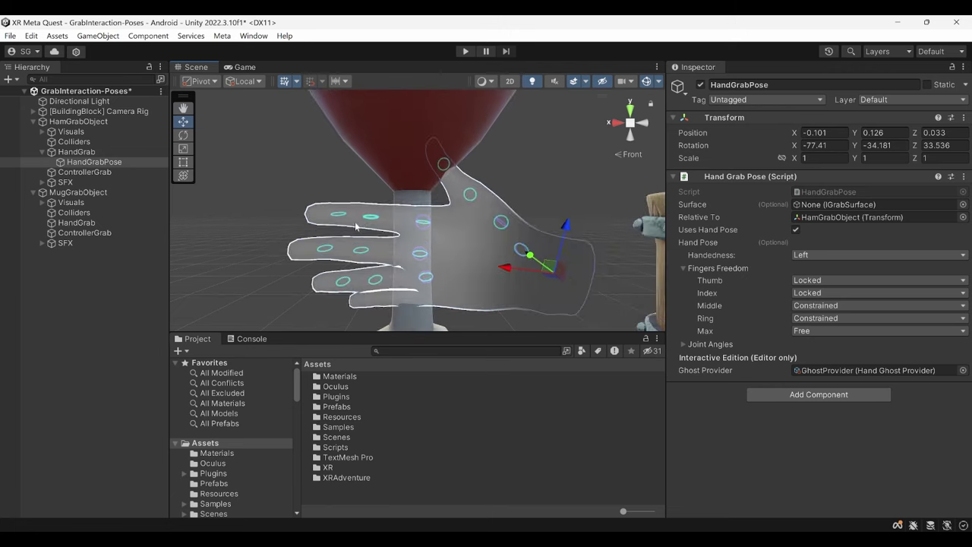
pyautogui.moveTo(368, 228); pyautogui.dragTo(388, 245, button='middle')
pyautogui.moveTo(401, 222)
pyautogui.mouseDown()
pyautogui.moveTo(390, 225)
pyautogui.moveTo(401, 222)
pyautogui.mouseUp()
pyautogui.moveTo(420, 237); pyautogui.dragTo(393, 178, button='middle')
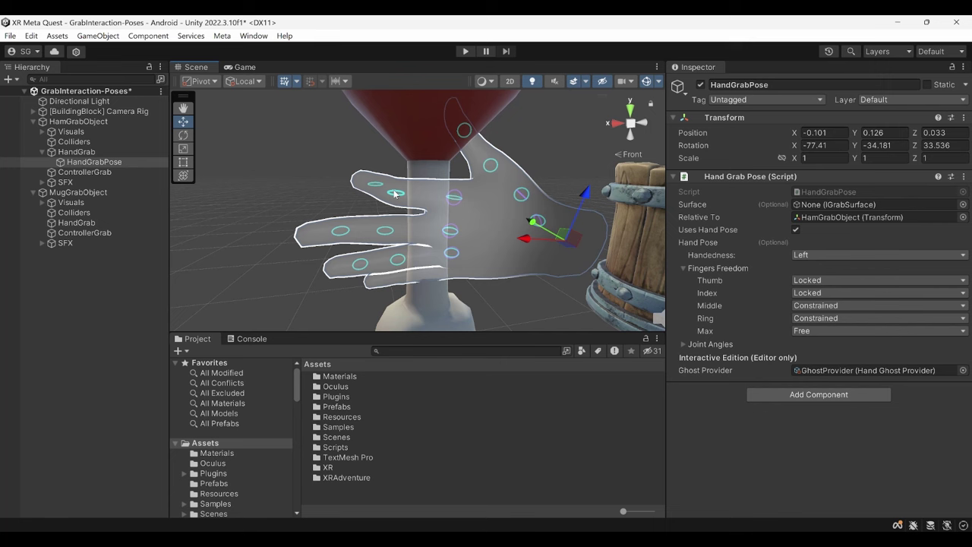
pyautogui.keyDown('alt'); pyautogui.moveTo(395, 194); pyautogui.dragTo(426, 222); pyautogui.keyUp('alt')
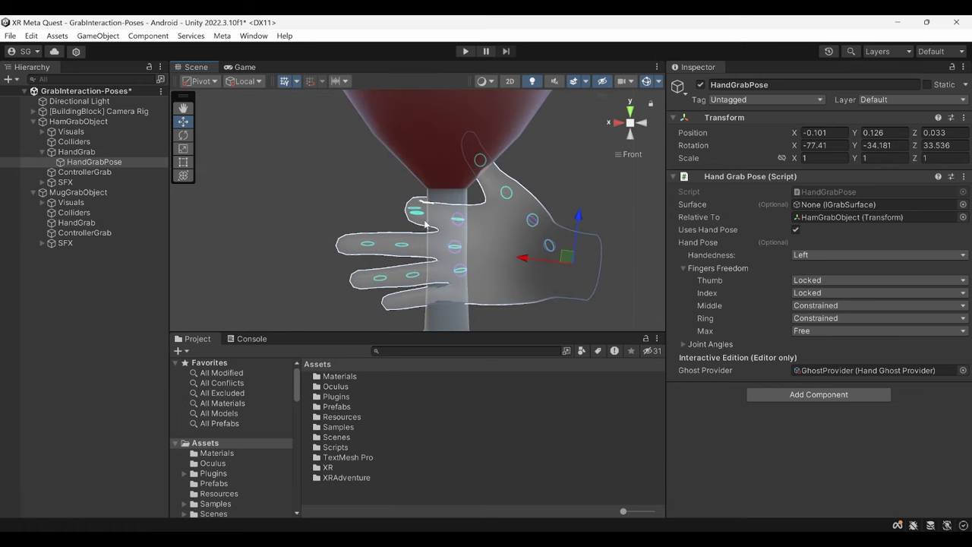
pyautogui.scroll(-5, 426, 216)
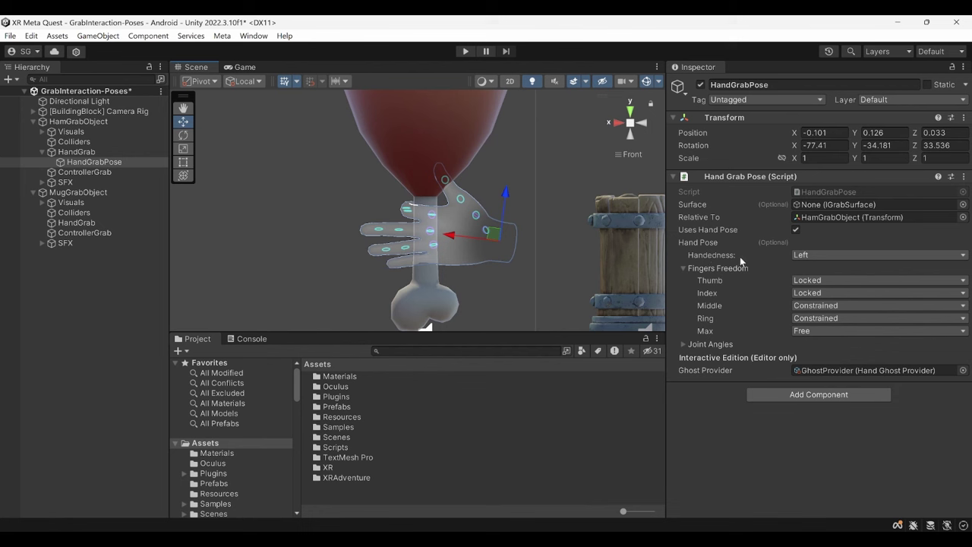
# Step: Switch the hand pose's handedness to Right and back to Left
pyautogui.click(797, 255)
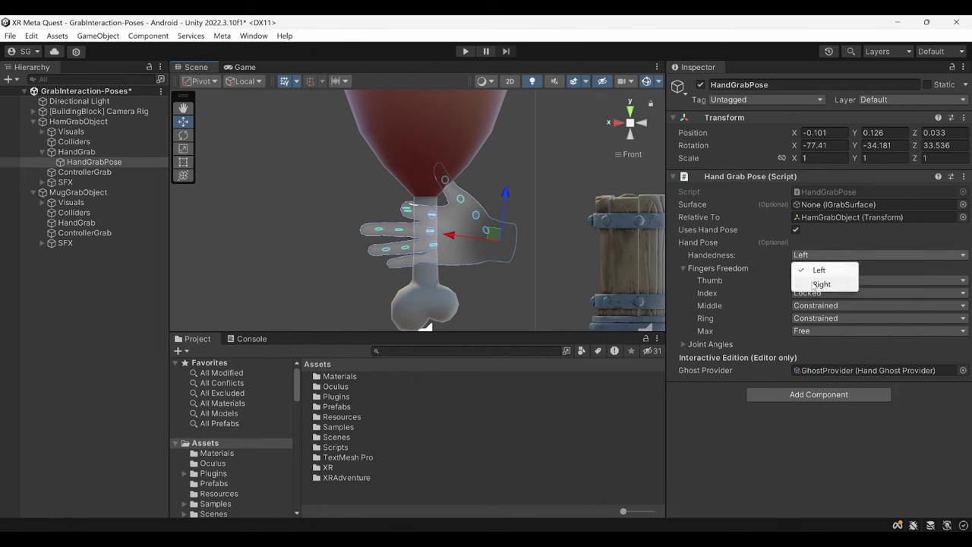
pyautogui.click(810, 283)
pyautogui.click(801, 257)
pyautogui.click(807, 270)
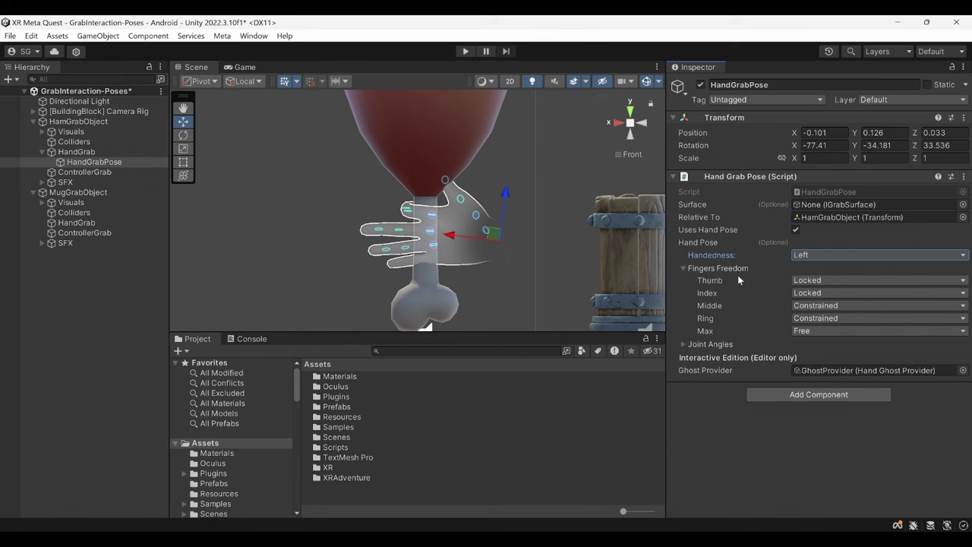
# Step: Review the thumb's freedom options, keeping Locked, and set the Max finger freedom to Constrained
pyautogui.click(803, 282)
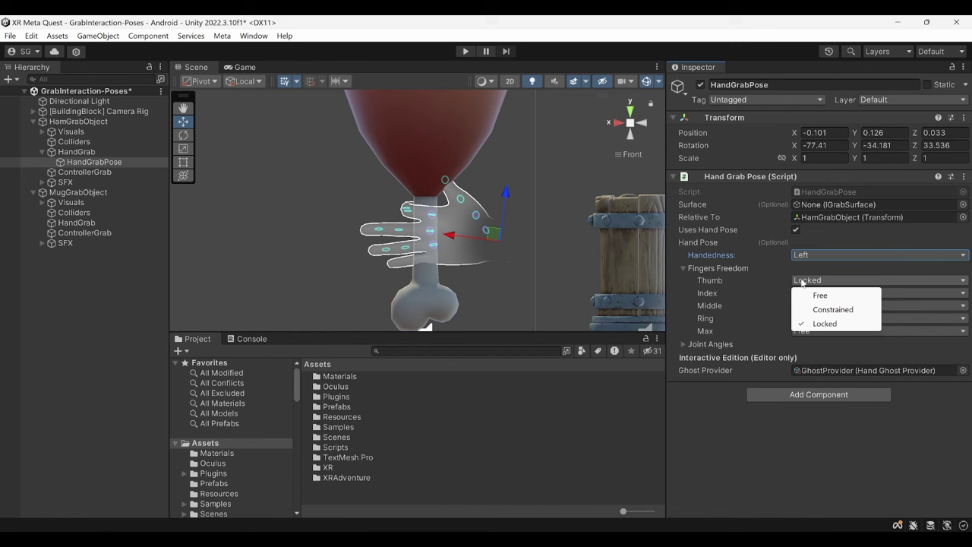
pyautogui.click(816, 325)
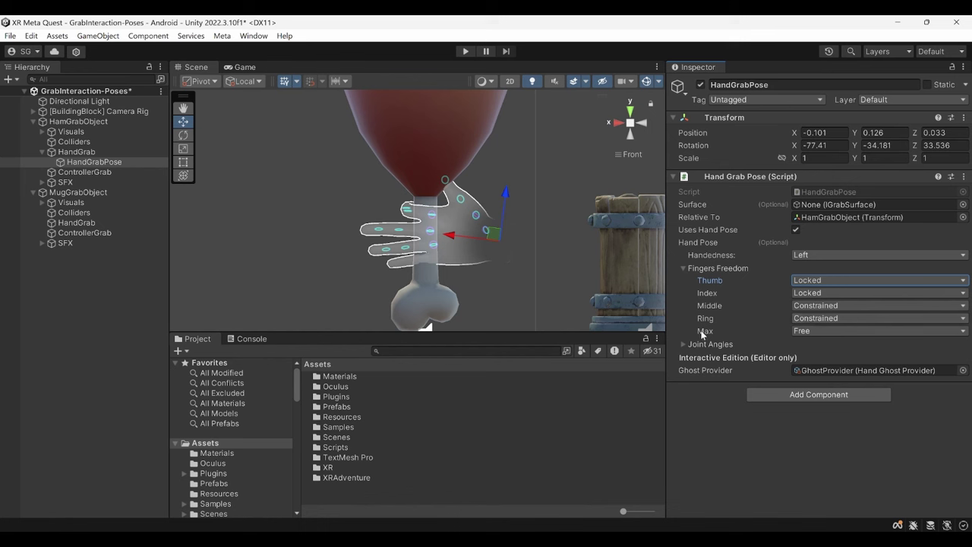
pyautogui.click(797, 333)
pyautogui.click(806, 346)
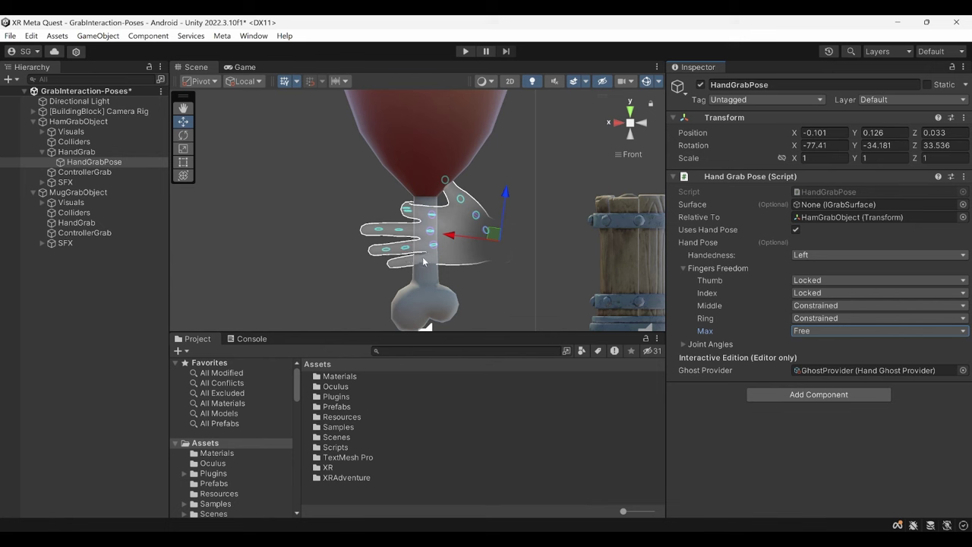
pyautogui.click(801, 334)
pyautogui.click(827, 358)
# Step: Show the joint angles, bend the remaining fingers and thumb around the ham bone, and rotate the hand to about -82.5, -69.3, 69.2
pyautogui.click(683, 345)
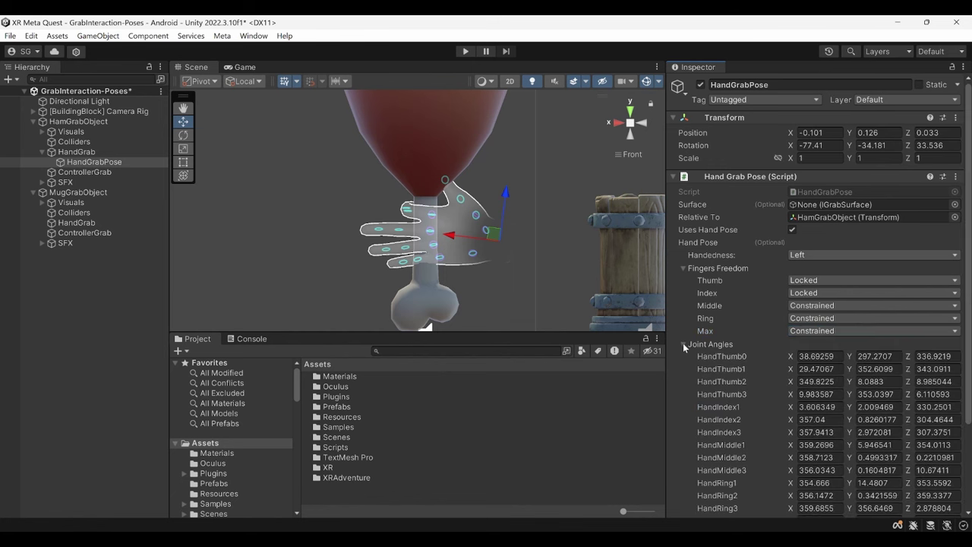
pyautogui.scroll(-3, 719, 256)
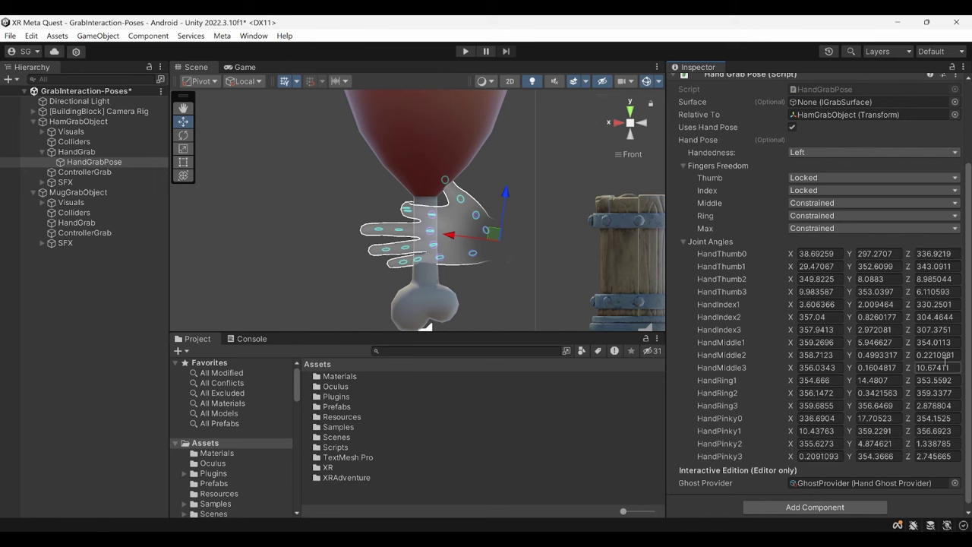
pyautogui.moveTo(396, 235); pyautogui.dragTo(396, 228)
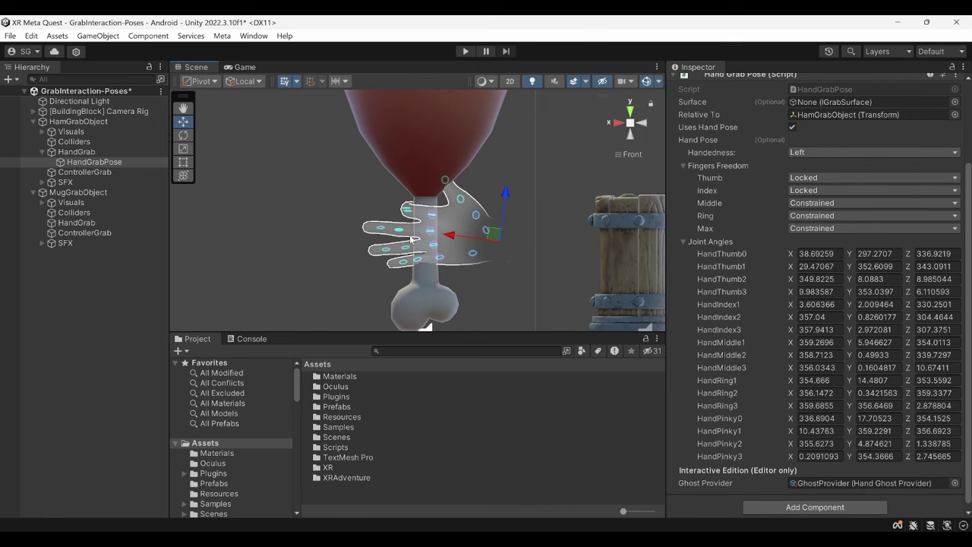
pyautogui.keyDown('alt'); pyautogui.moveTo(411, 240); pyautogui.dragTo(342, 209); pyautogui.keyUp('alt')
pyautogui.press('e')
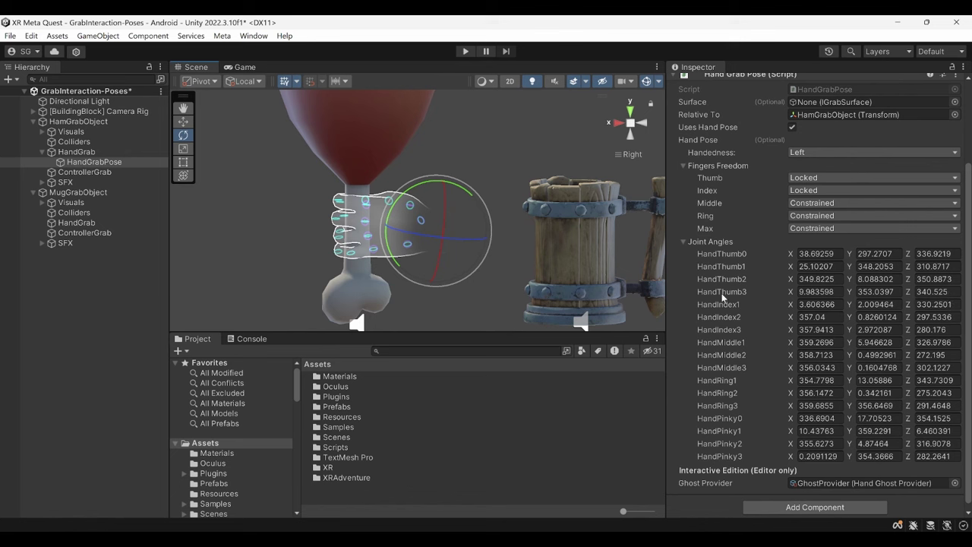
# Step: Create a mirrored HandGrabInteractable from the ham's HandGrab object
pyautogui.scroll(3, 737, 281)
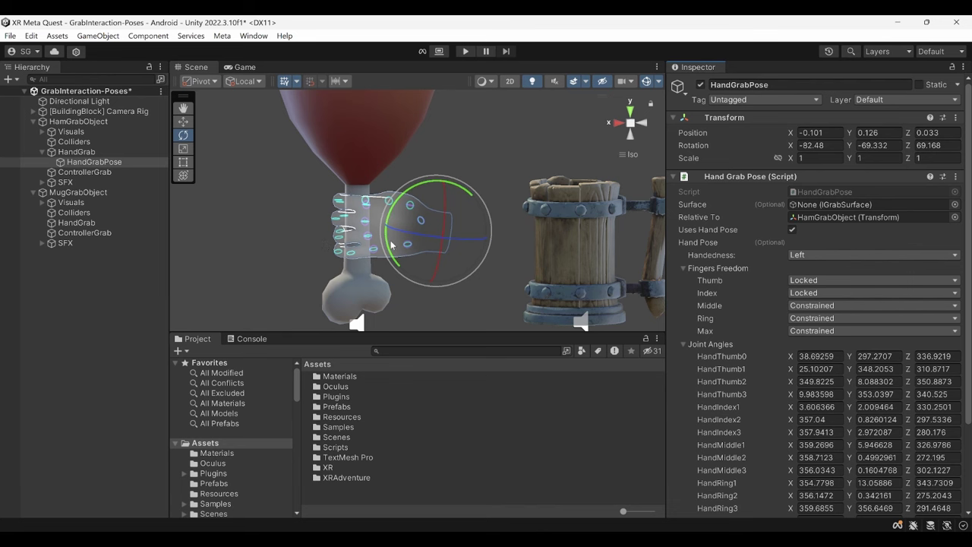
pyautogui.click(98, 150)
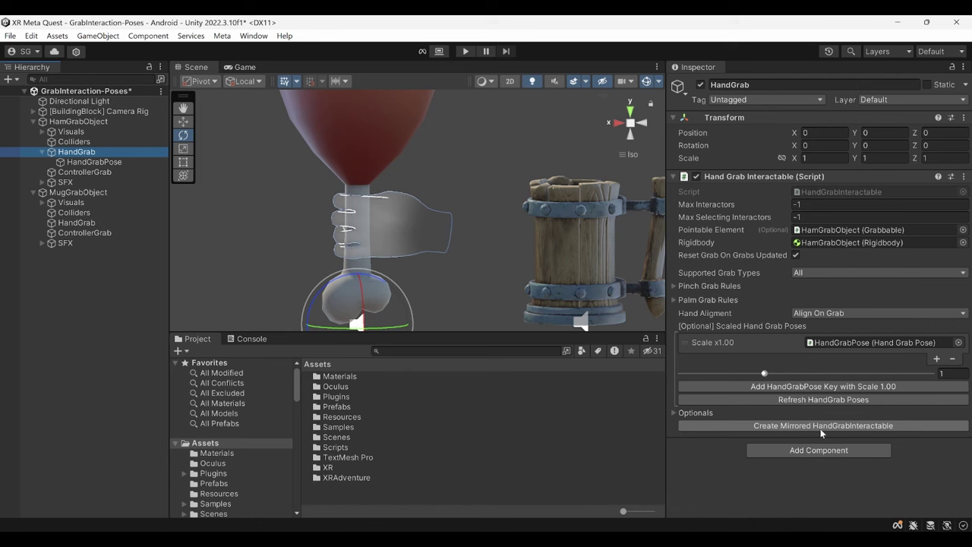
pyautogui.click(846, 426)
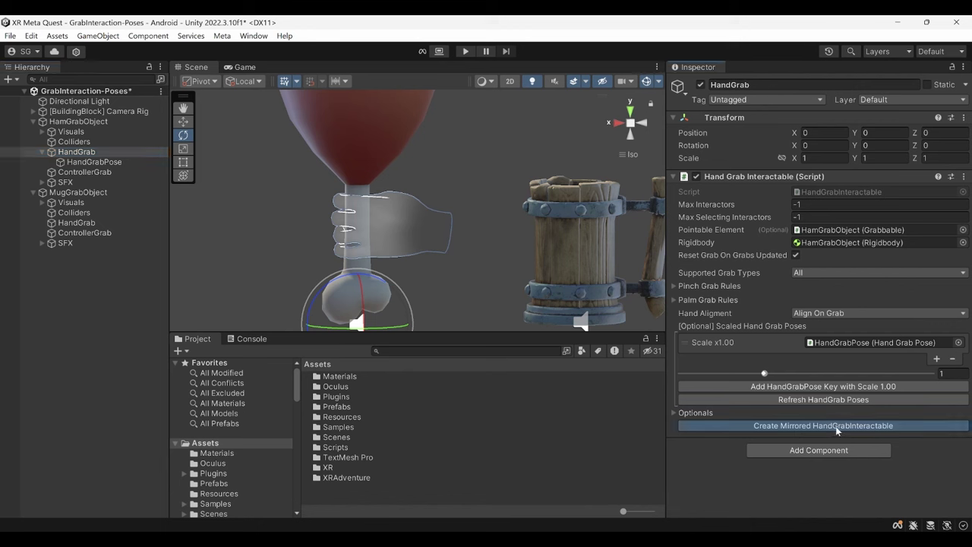
# Step: Compare the ham's mirrored hand pose with the original and set the Y rotation of its HandGrab_mirror to 180
pyautogui.click(137, 195)
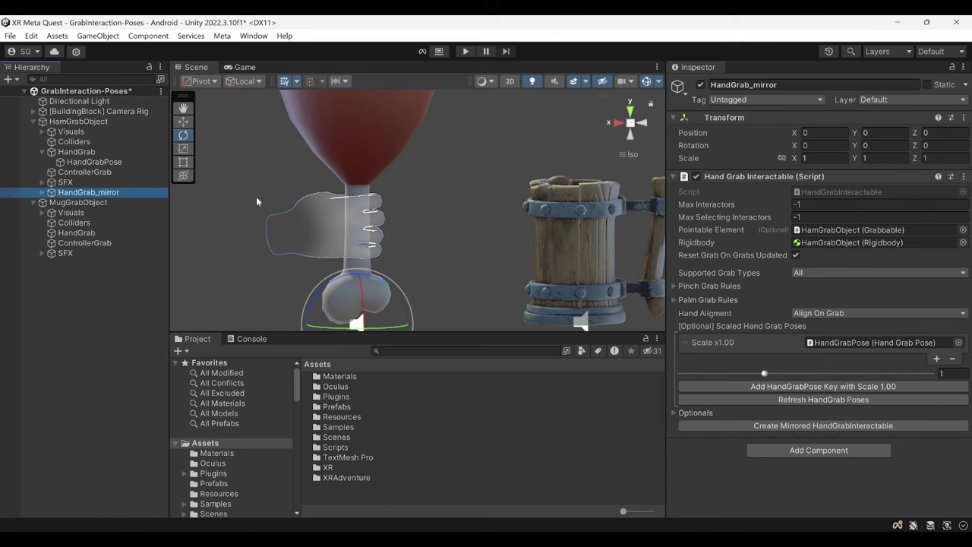
pyautogui.click(43, 192)
pyautogui.click(85, 203)
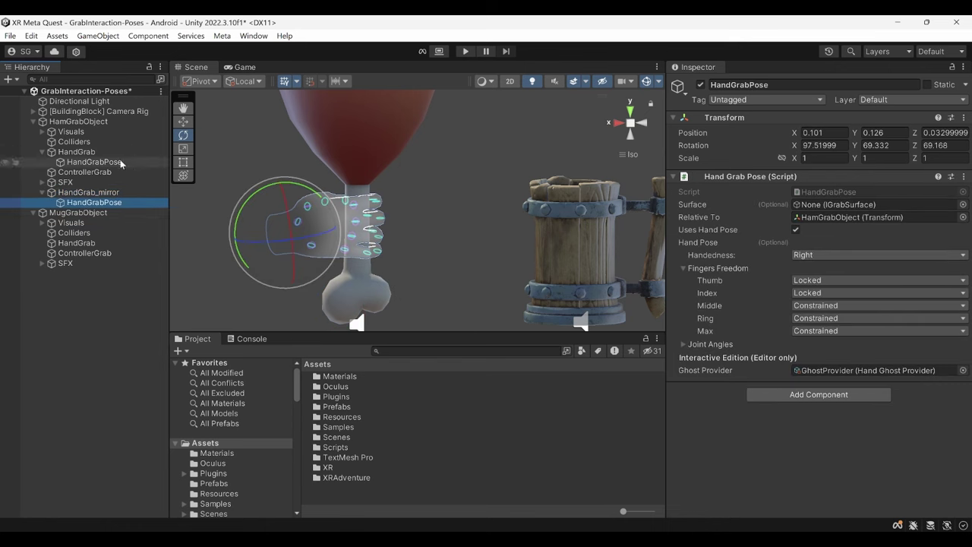
pyautogui.click(91, 161)
pyautogui.click(88, 192)
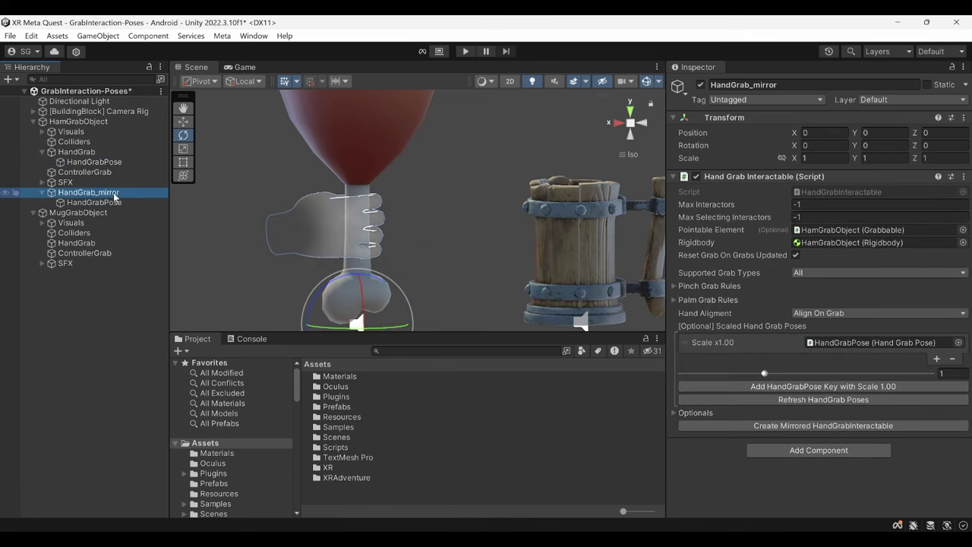
pyautogui.click(884, 147)
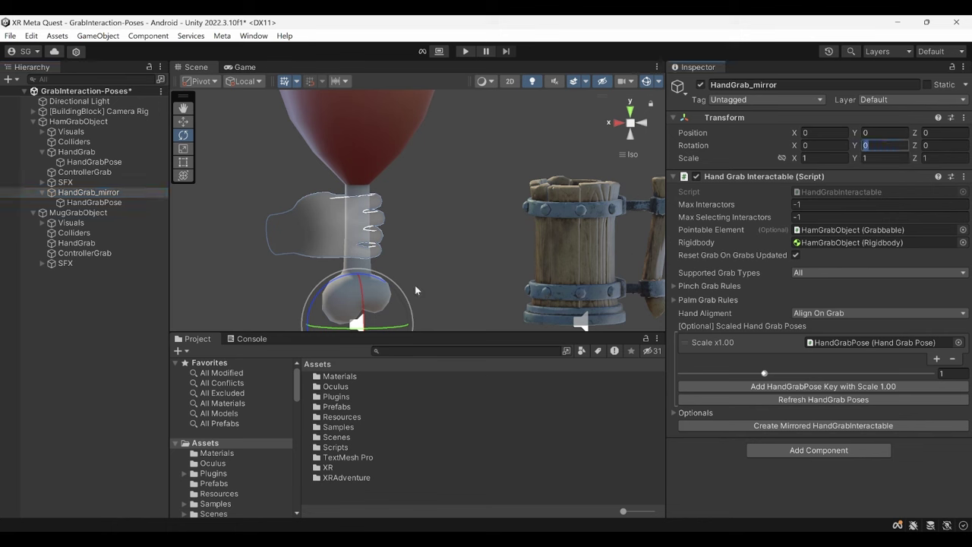
pyautogui.click(897, 147)
pyautogui.press('BackSpace')
pyautogui.write('180')
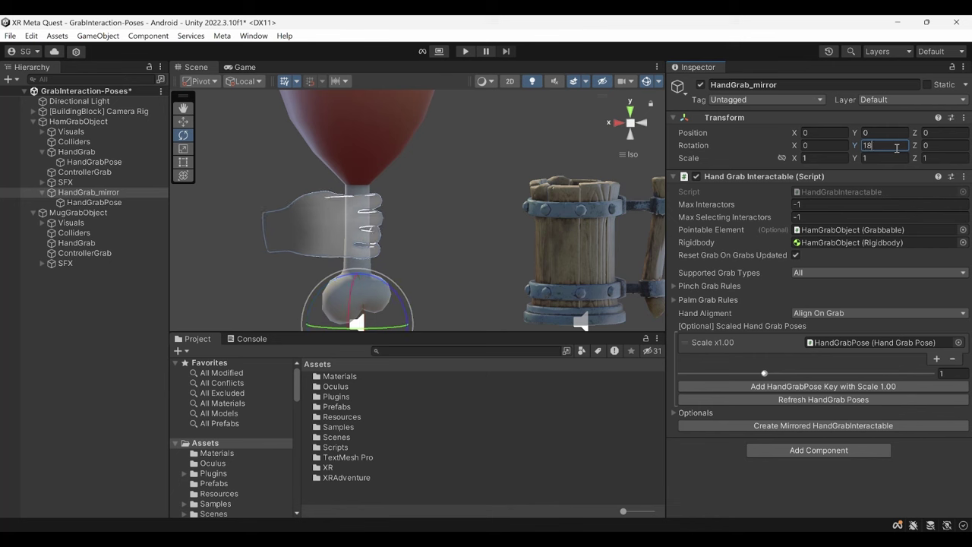
# Step: Preview the ham's HandGrab_mirror at a hand scale of 1.208 and add a HandGrabPose key at scale 1.21
pyautogui.click(122, 202)
pyautogui.click(95, 162)
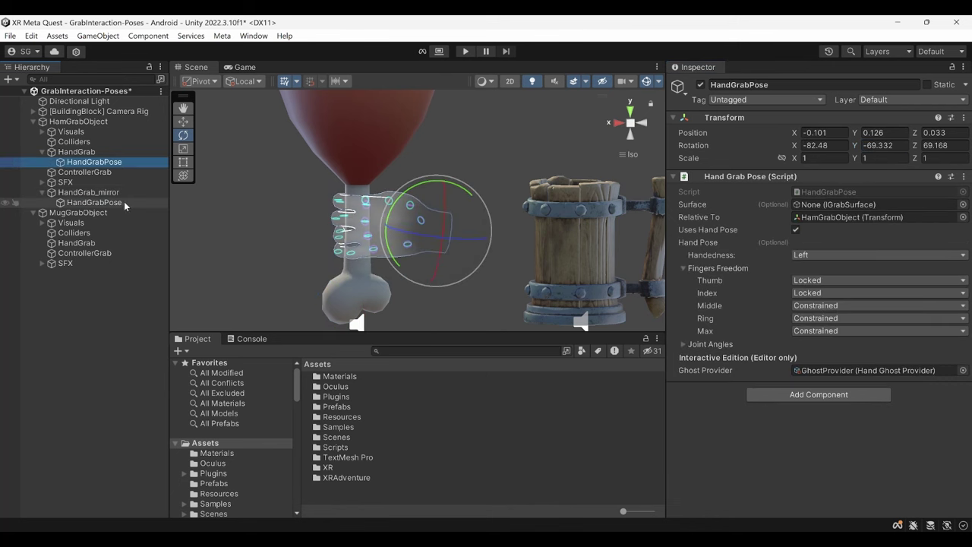
pyautogui.click(114, 192)
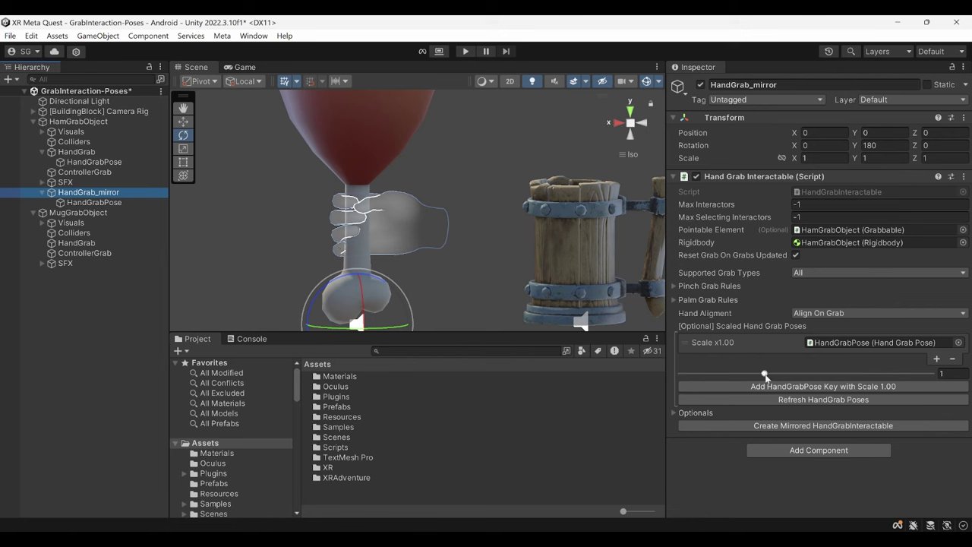
pyautogui.moveTo(765, 374); pyautogui.dragTo(799, 373)
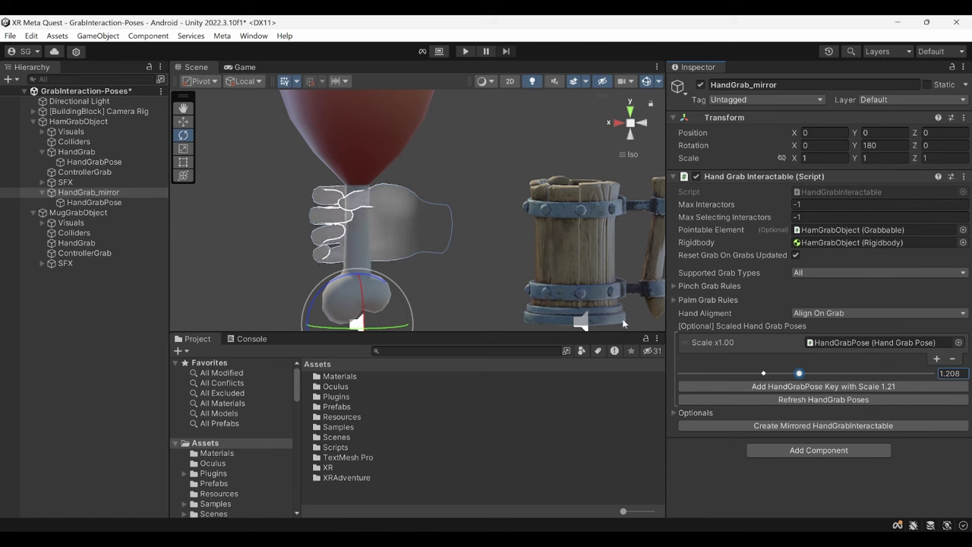
pyautogui.scroll(4, 418, 222)
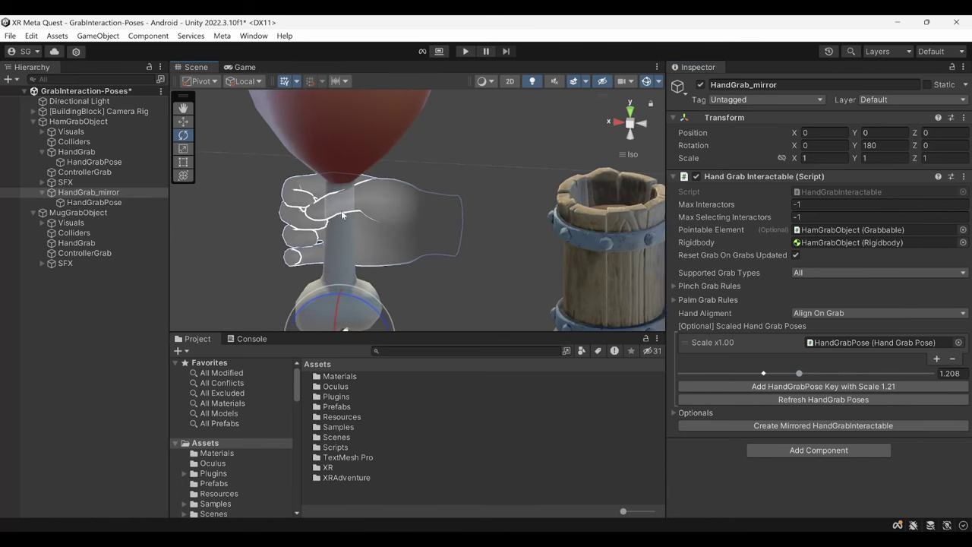
pyautogui.moveTo(341, 210); pyautogui.dragTo(366, 213, button='middle')
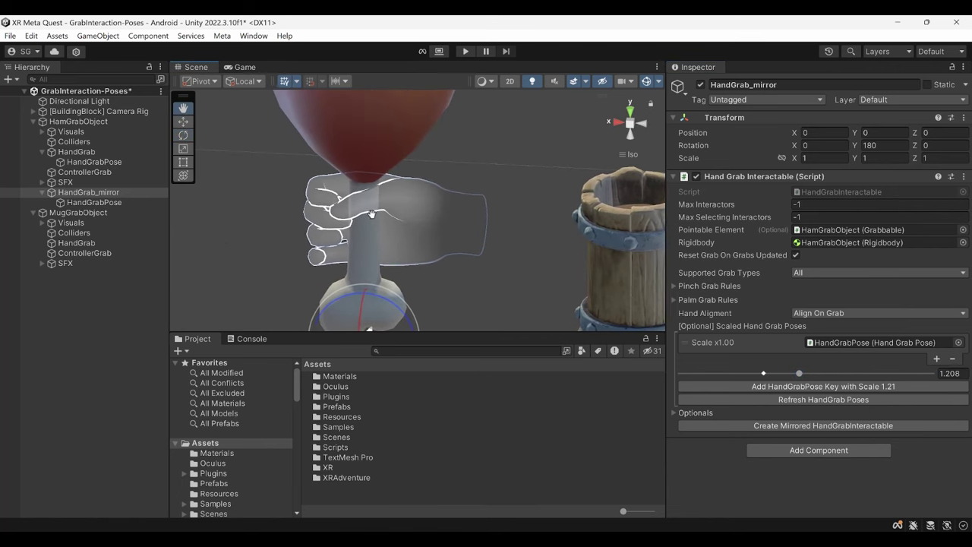
pyautogui.click(756, 387)
# Step: Compare the two scaled poses of the ham's HandGrab_mirror and reposition the 1.21-scale HandGrabPose against the bone
pyautogui.click(131, 213)
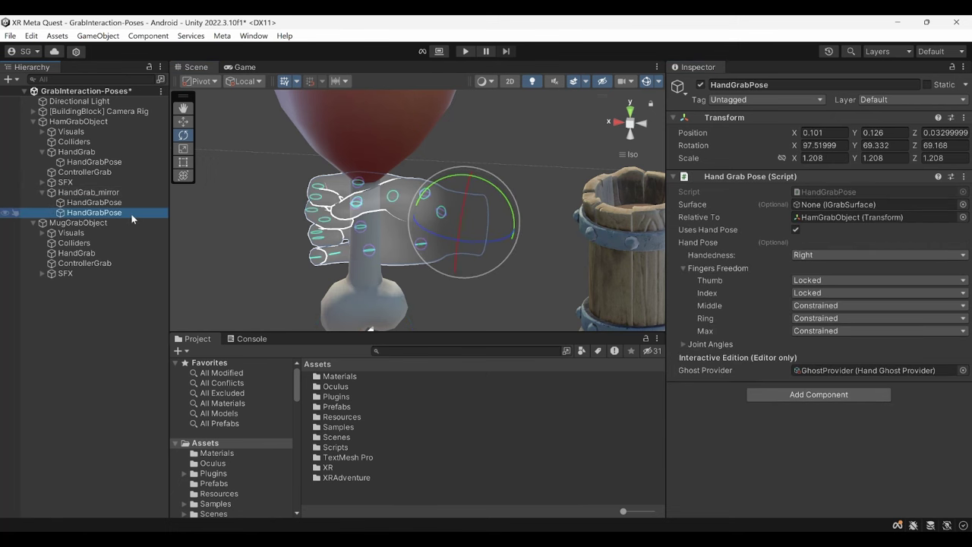
pyautogui.click(129, 202)
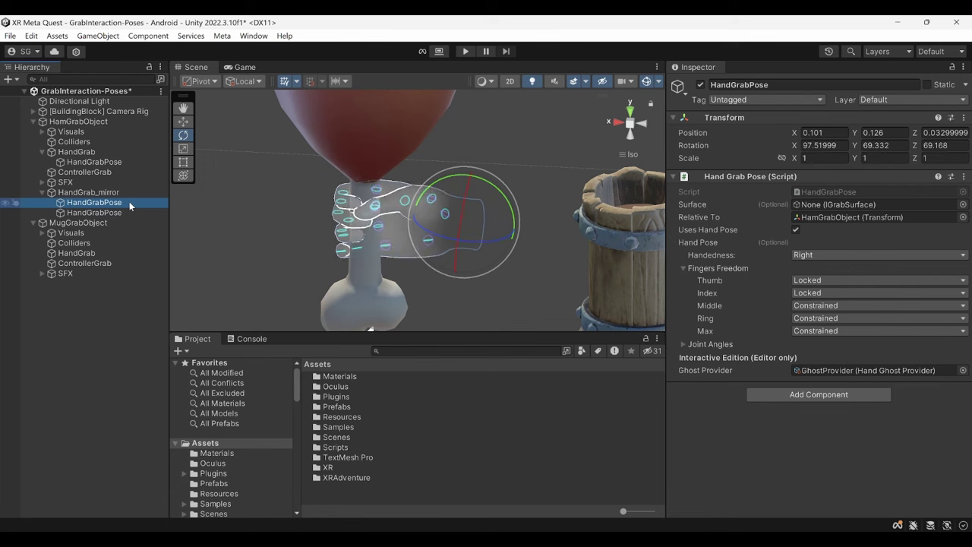
pyautogui.click(114, 212)
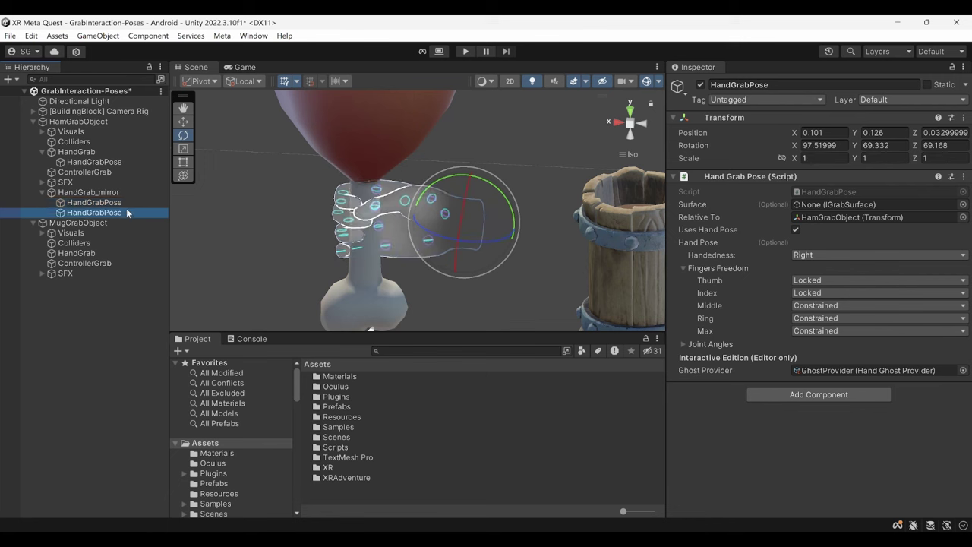
pyautogui.keyDown('alt'); pyautogui.moveTo(334, 235); pyautogui.dragTo(410, 228); pyautogui.keyUp('alt')
pyautogui.press('w')
pyautogui.moveTo(414, 190); pyautogui.dragTo(440, 251)
pyautogui.scroll(5, 345, 226)
pyautogui.click(88, 193)
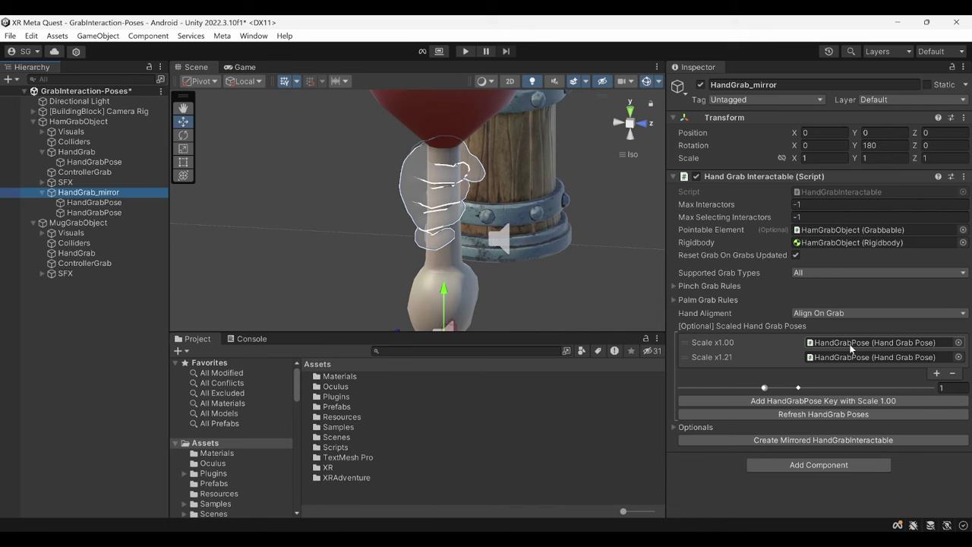
# Step: Check the mug's colliders and add a HandGrabPose key with scale 1.00 to the mug's HandGrab
pyautogui.scroll(-5, 424, 275)
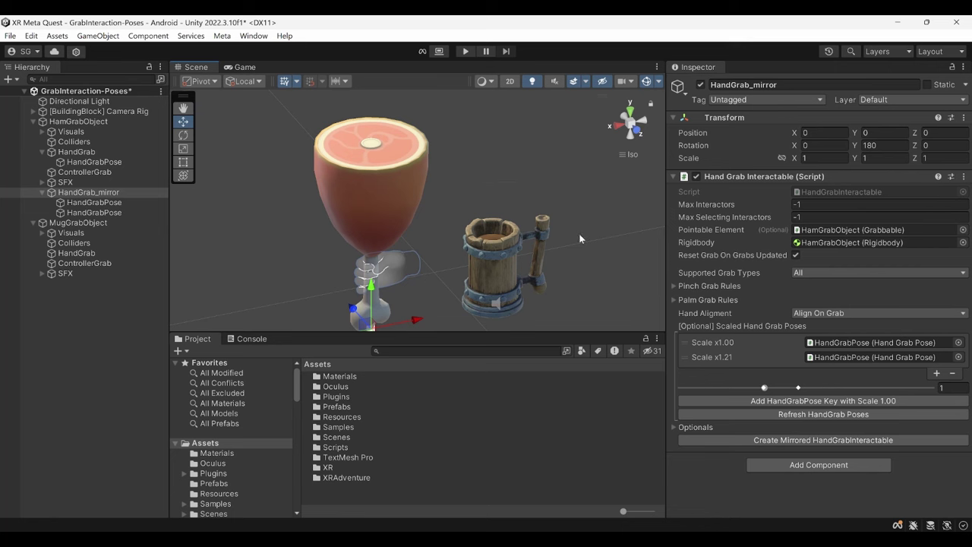
pyautogui.keyDown('alt'); pyautogui.moveTo(582, 239); pyautogui.dragTo(492, 219); pyautogui.keyUp('alt')
pyautogui.scroll(5, 471, 231)
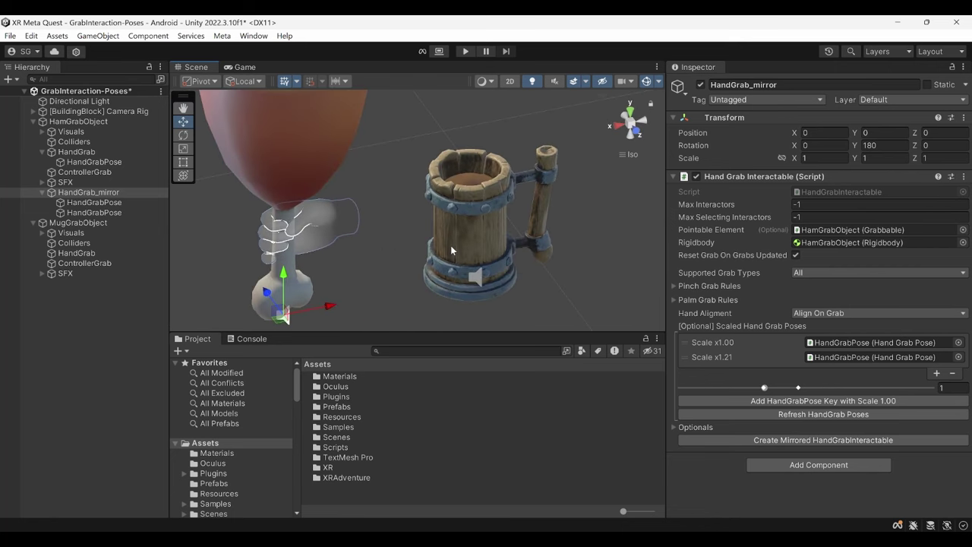
pyautogui.click(112, 245)
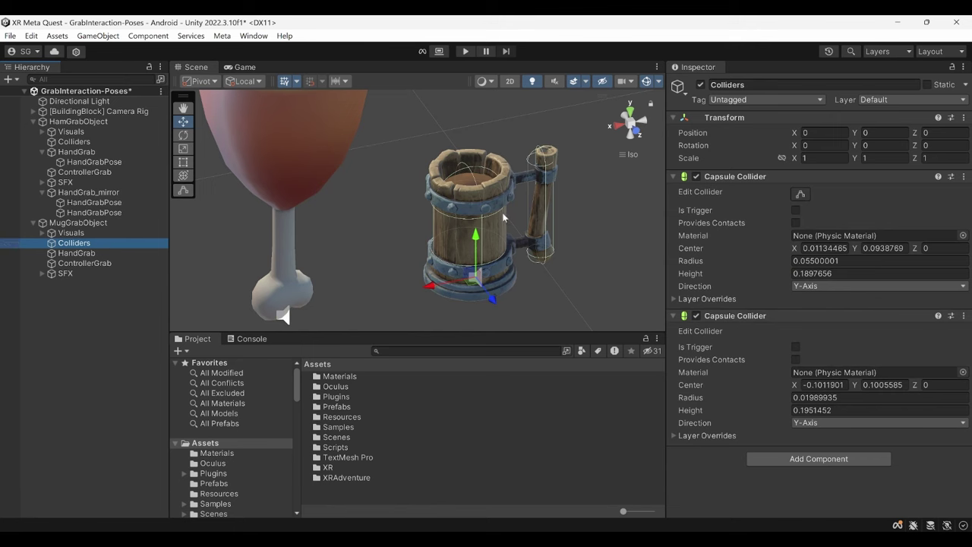
pyautogui.keyDown('alt'); pyautogui.moveTo(464, 204); pyautogui.dragTo(510, 197); pyautogui.keyUp('alt')
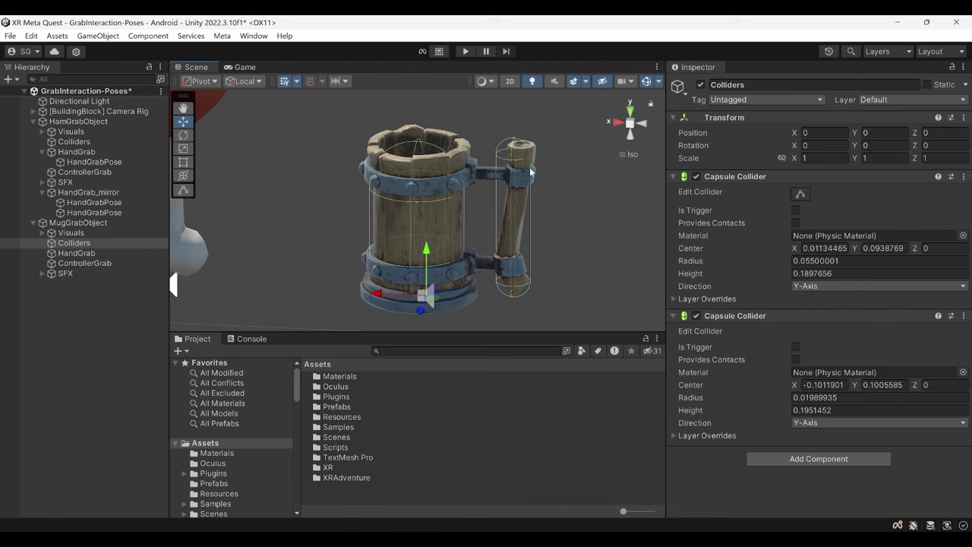
pyautogui.click(76, 253)
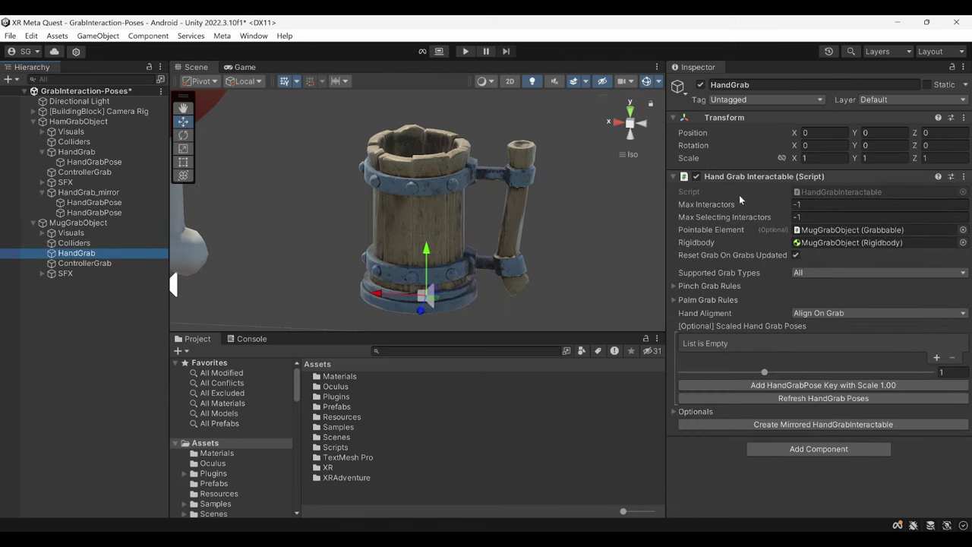
pyautogui.click(784, 386)
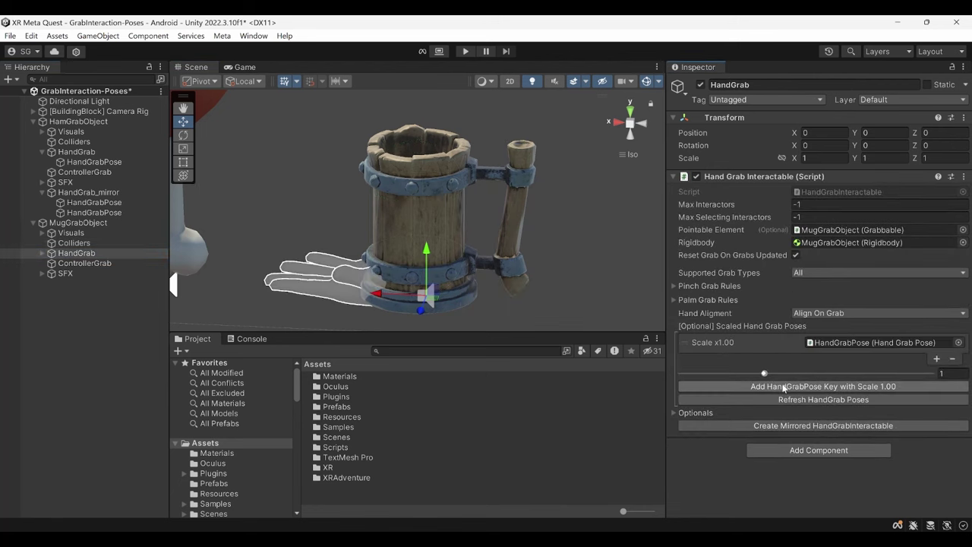
# Step: Rotate the mug's HandGrabPose 180 degrees about X and move it over the rim to about -0.09, 0.2082, -0.0122
pyautogui.click(42, 254)
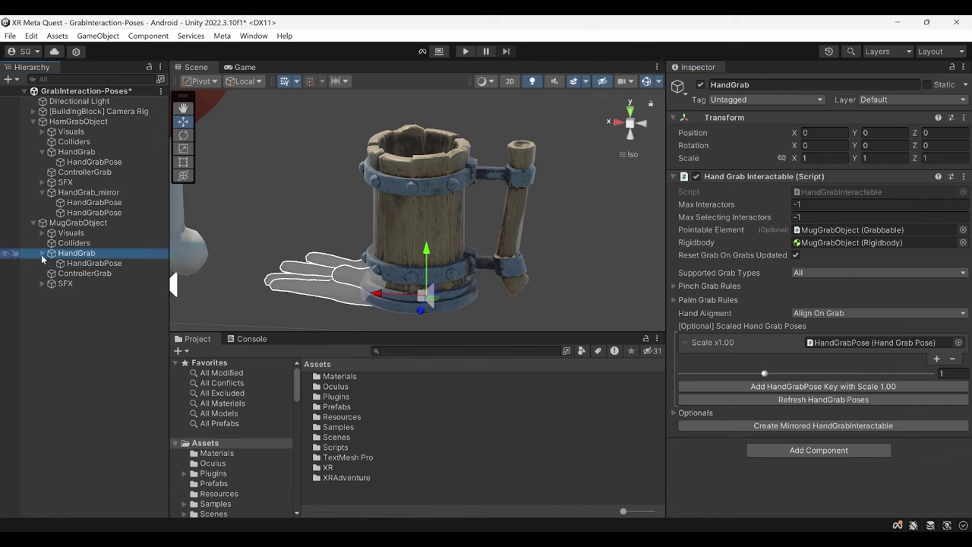
pyautogui.click(68, 264)
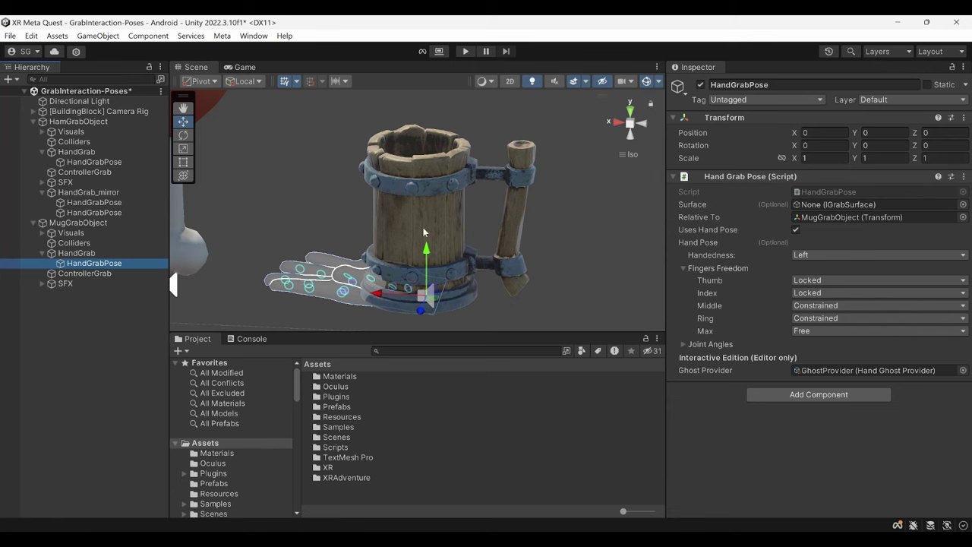
pyautogui.keyDown('alt'); pyautogui.moveTo(424, 233); pyautogui.dragTo(420, 253); pyautogui.keyUp('alt')
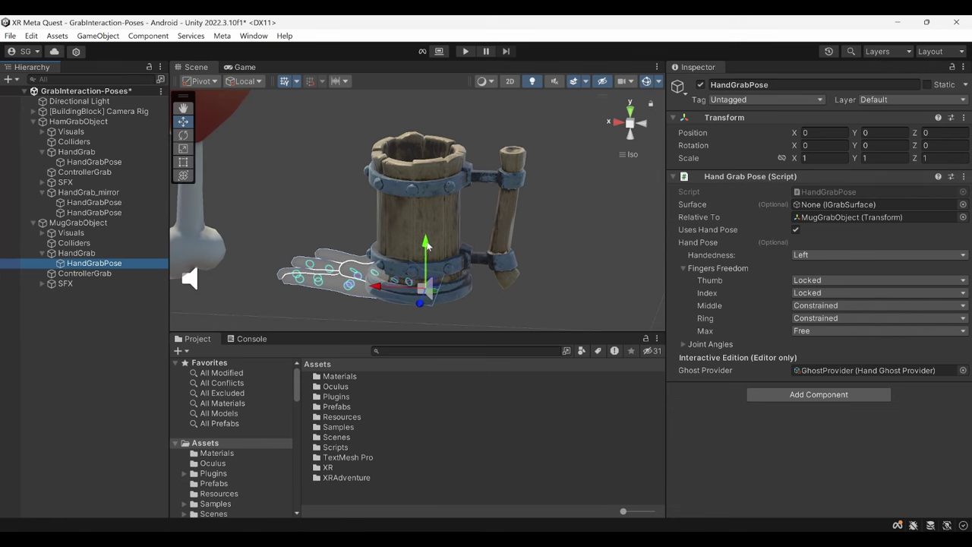
pyautogui.moveTo(427, 245); pyautogui.dragTo(430, 133)
pyautogui.scroll(2, 429, 152)
pyautogui.moveTo(455, 216); pyautogui.dragTo(456, 255)
pyautogui.press('e')
pyautogui.moveTo(526, 178); pyautogui.dragTo(512, 108)
pyautogui.press('w')
pyautogui.click(623, 125)
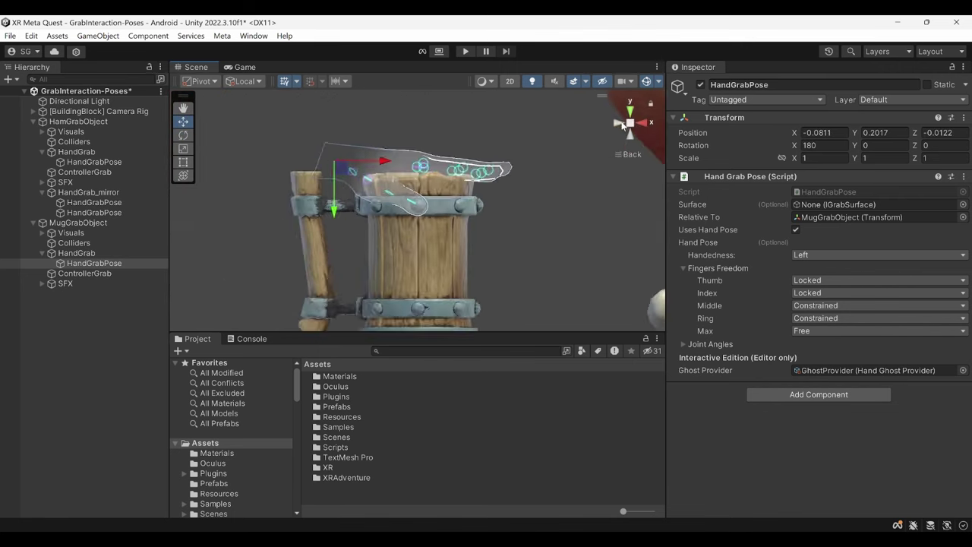
pyautogui.keyDown('alt'); pyautogui.moveTo(471, 251); pyautogui.dragTo(365, 243); pyautogui.keyUp('alt')
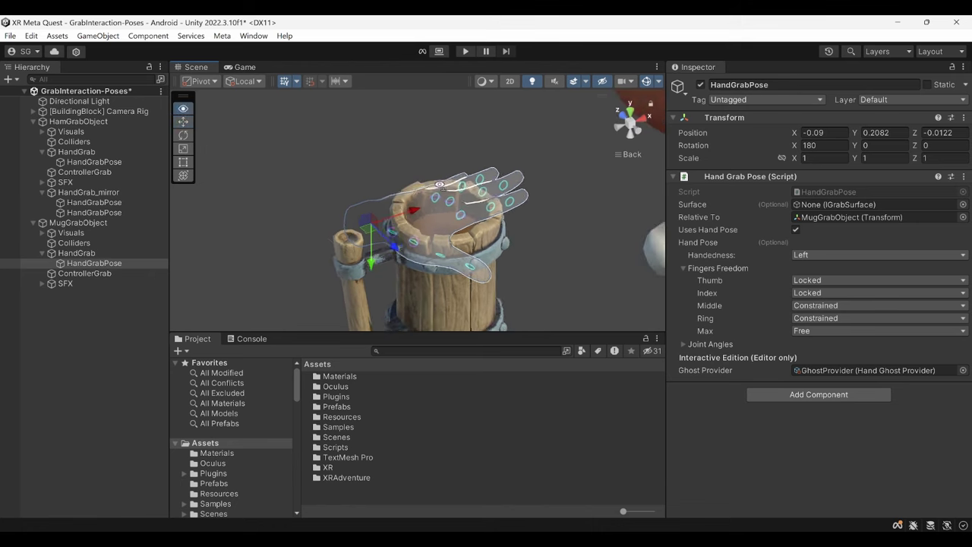
# Step: Set the Max finger freedom of the mug's HandGrabPose to Constrained
pyautogui.scroll(3, 440, 183)
pyautogui.keyDown('alt'); pyautogui.moveTo(440, 184); pyautogui.dragTo(414, 176); pyautogui.keyUp('alt')
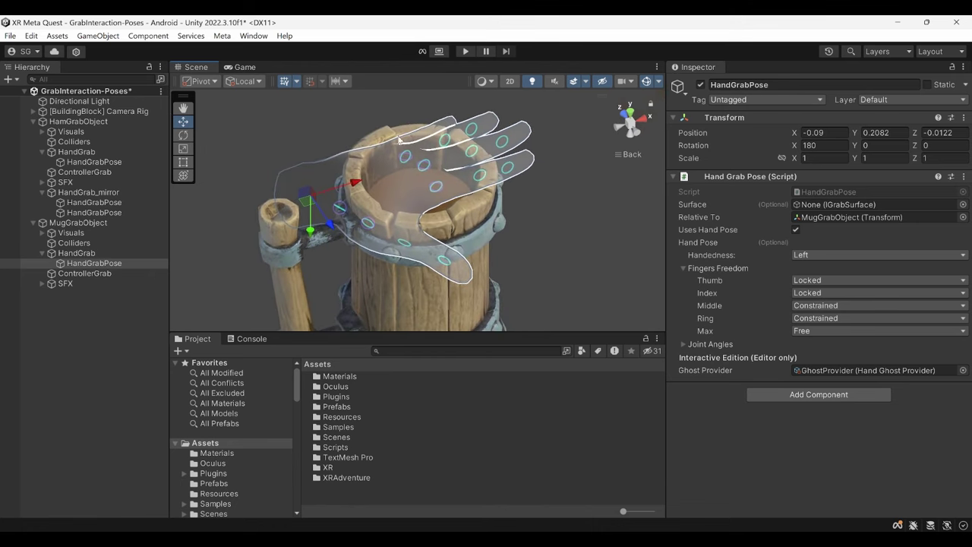
pyautogui.click(795, 332)
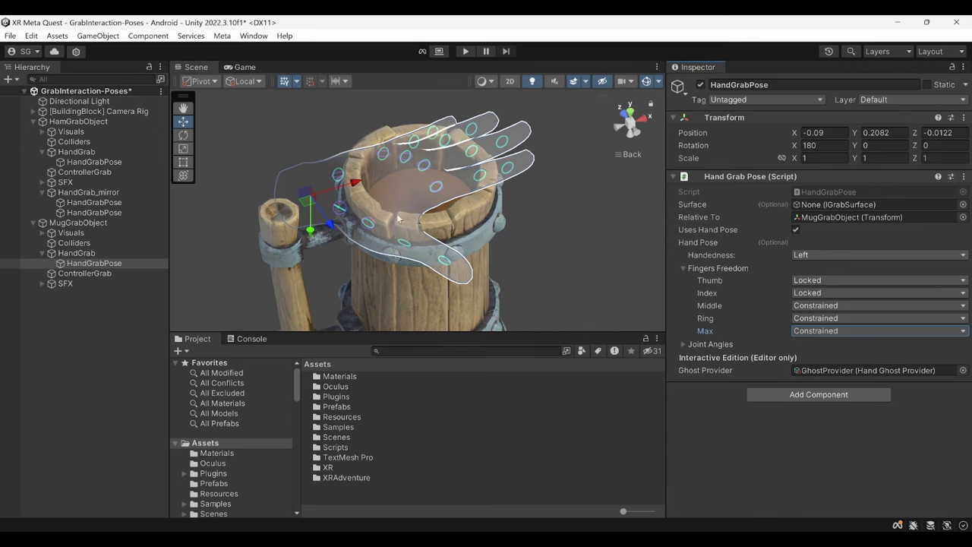
# Step: Bend the fingers over the mug's rim, tilt the hand about -1.62 degrees in Z and place it at about -0.0901, 0.2134, -0.0122
pyautogui.keyDown('alt'); pyautogui.moveTo(401, 220); pyautogui.dragTo(218, 170); pyautogui.keyUp('alt')
pyautogui.press('e')
pyautogui.press('w')
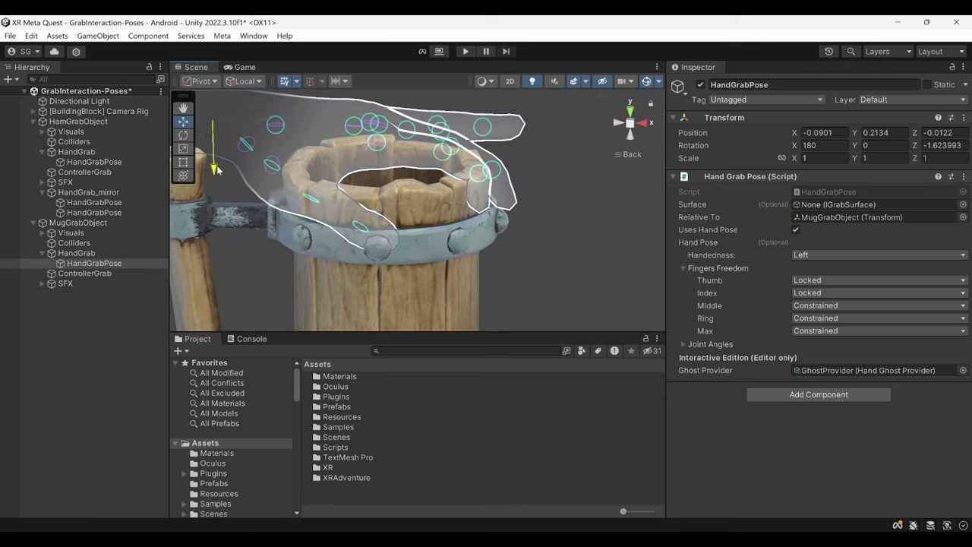
pyautogui.keyDown('alt'); pyautogui.moveTo(454, 158); pyautogui.dragTo(349, 238); pyautogui.keyUp('alt')
pyautogui.keyDown('alt'); pyautogui.moveTo(368, 284); pyautogui.dragTo(427, 216); pyautogui.keyUp('alt')
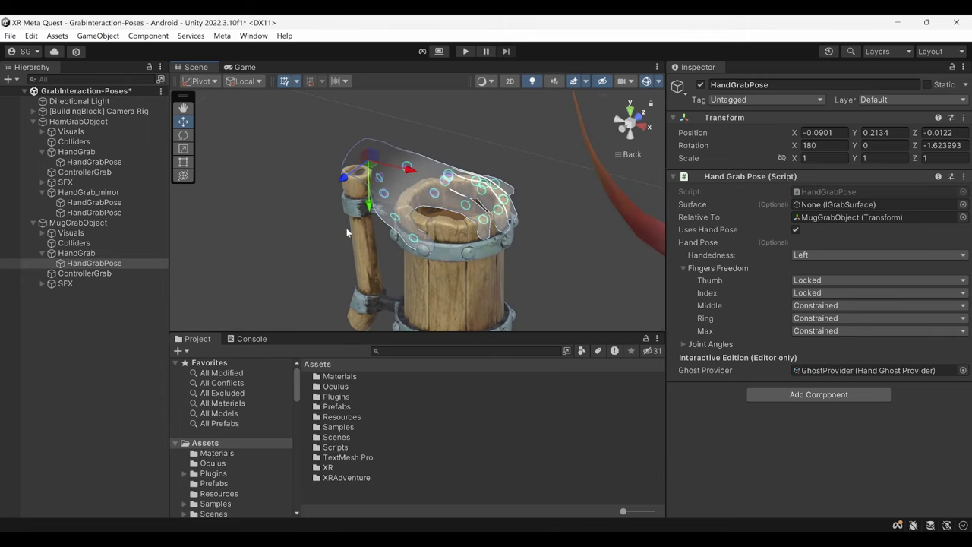
# Step: Create a mirrored HandGrabInteractable from the mug's HandGrab and set its Y rotation to -170
pyautogui.click(130, 254)
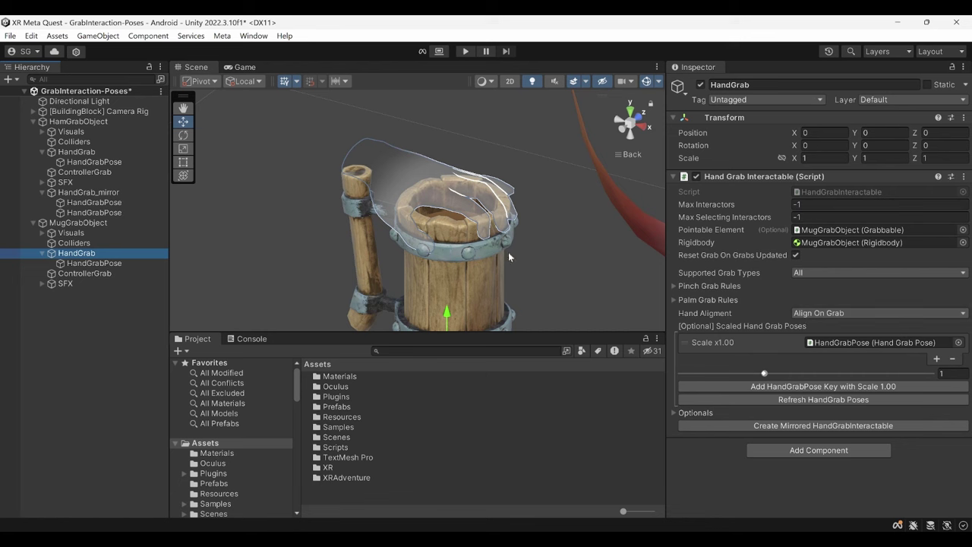
pyautogui.click(733, 426)
pyautogui.keyDown('alt'); pyautogui.moveTo(456, 258); pyautogui.dragTo(334, 225); pyautogui.keyUp('alt')
pyautogui.press('e')
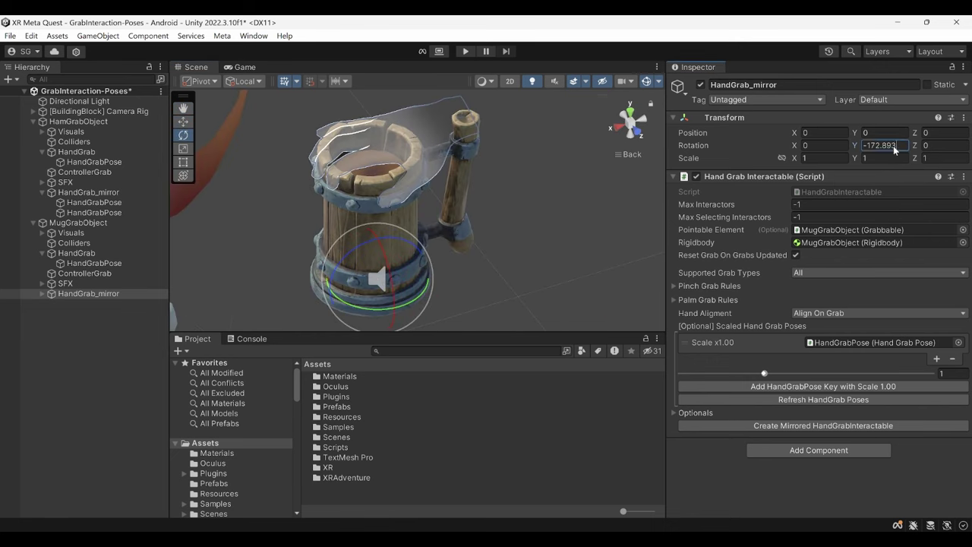
pyautogui.write('-170')
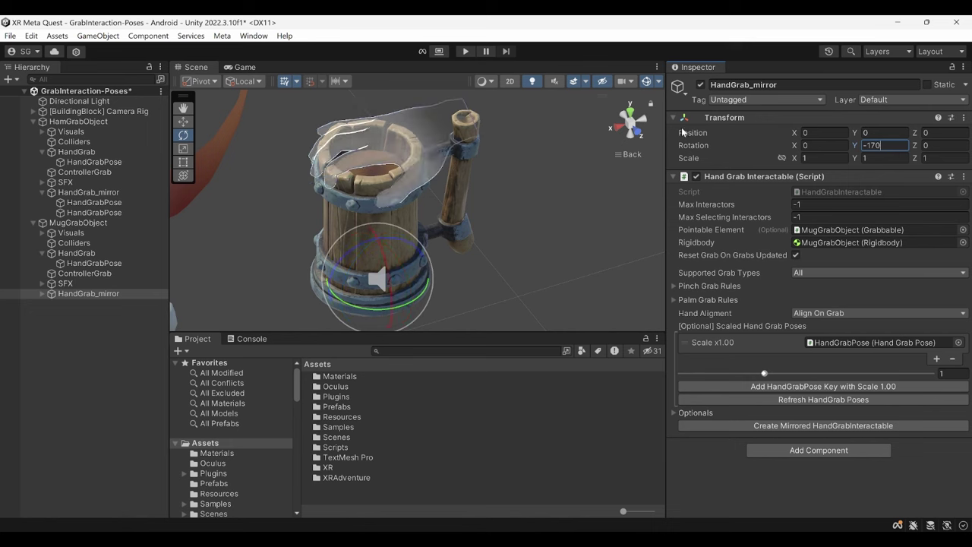
# Step: Create an empty child object named HandGrab under MugGrabObject
pyautogui.keyDown('alt'); pyautogui.moveTo(380, 174); pyautogui.dragTo(353, 217); pyautogui.keyUp('alt')
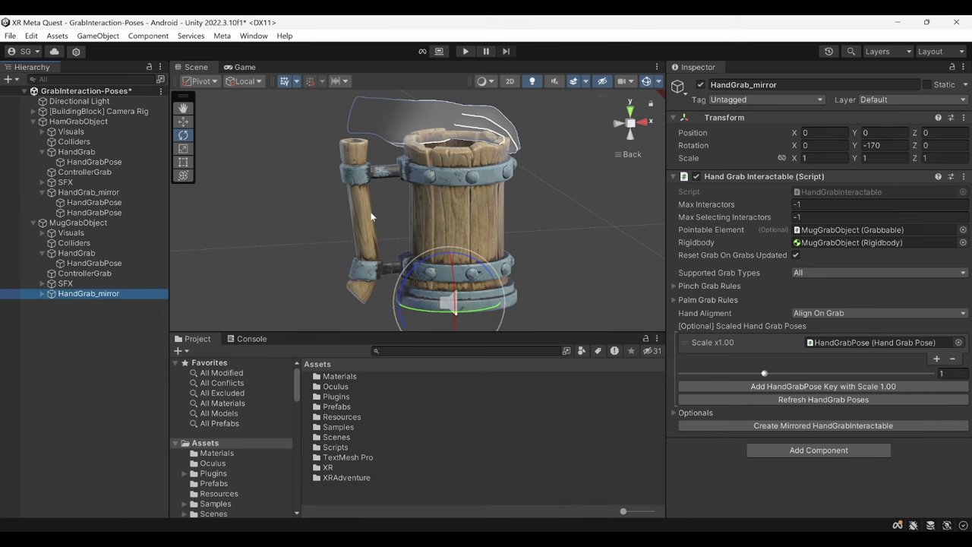
pyautogui.click(108, 224)
pyautogui.rightClick(108, 223)
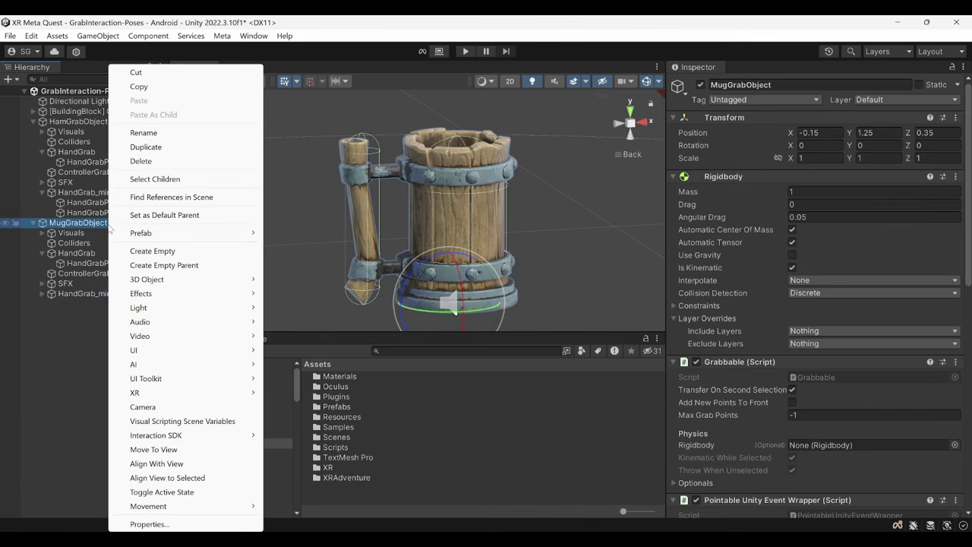
pyautogui.click(144, 251)
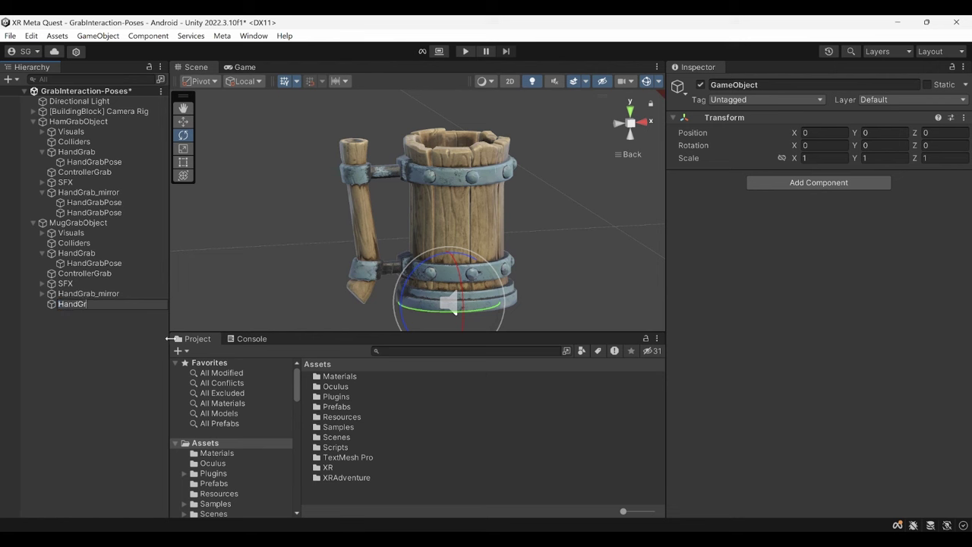
# Step: Add a Hand Grab Interactable component to the new HandGrab and create a HandGrabPose key with scale 1.00
pyautogui.click(796, 187)
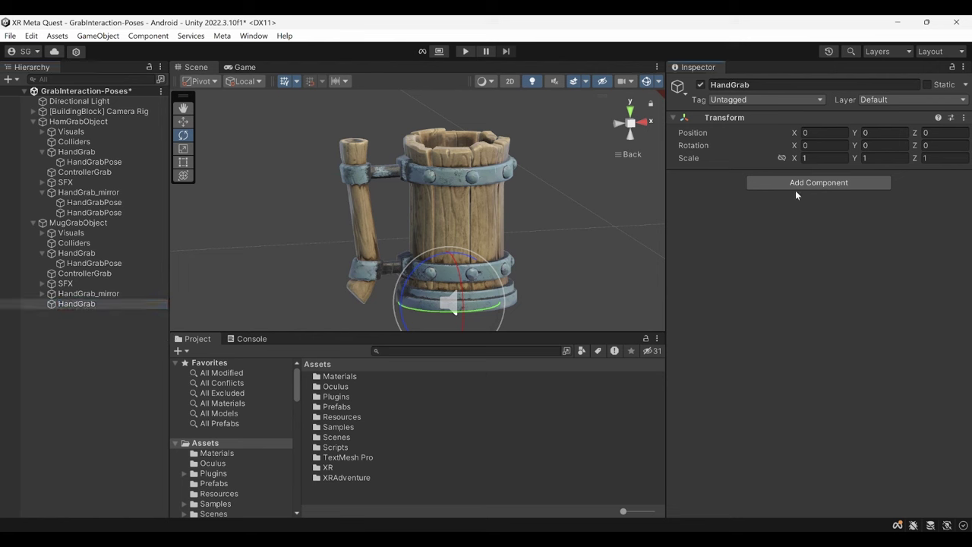
pyautogui.write('HandGrabInterac')
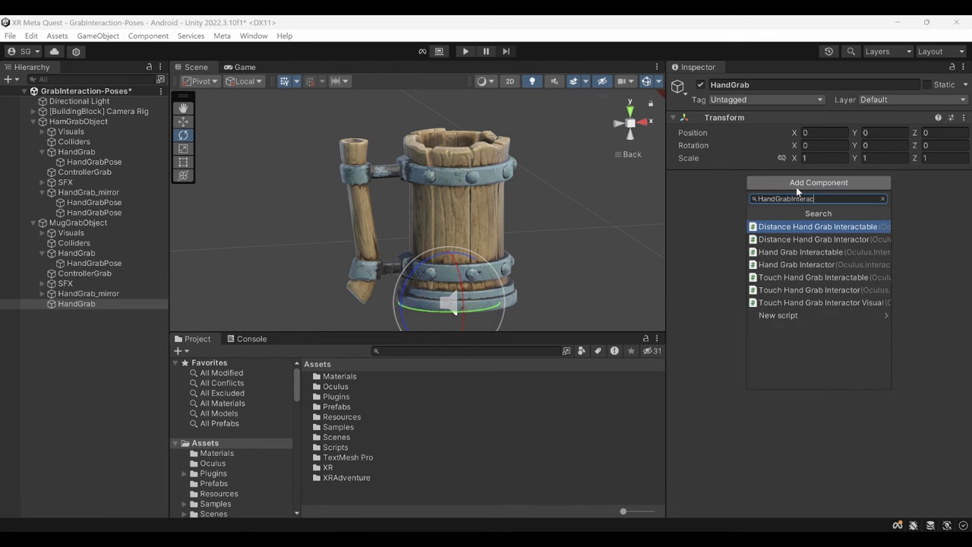
pyautogui.press('Down')
pyautogui.press('Down')
pyautogui.press('Return')
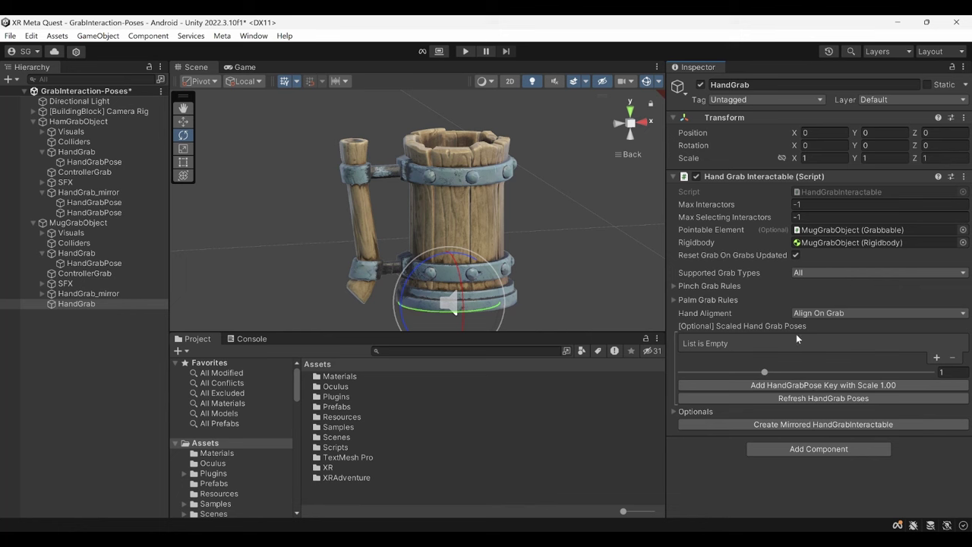
pyautogui.click(802, 386)
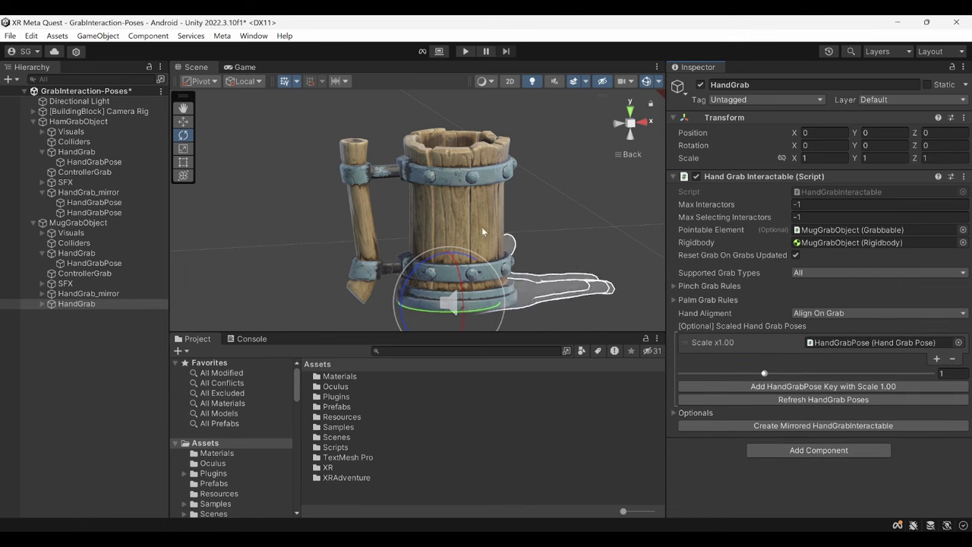
# Step: Close the new HandGrabPose's hand around the mug's handle at -0.1947, 0.0976, 0.0337, rotated -100.438, 58.448, -58.02, with Max finger freedom set to Constrained
pyautogui.click(43, 304)
pyautogui.click(79, 315)
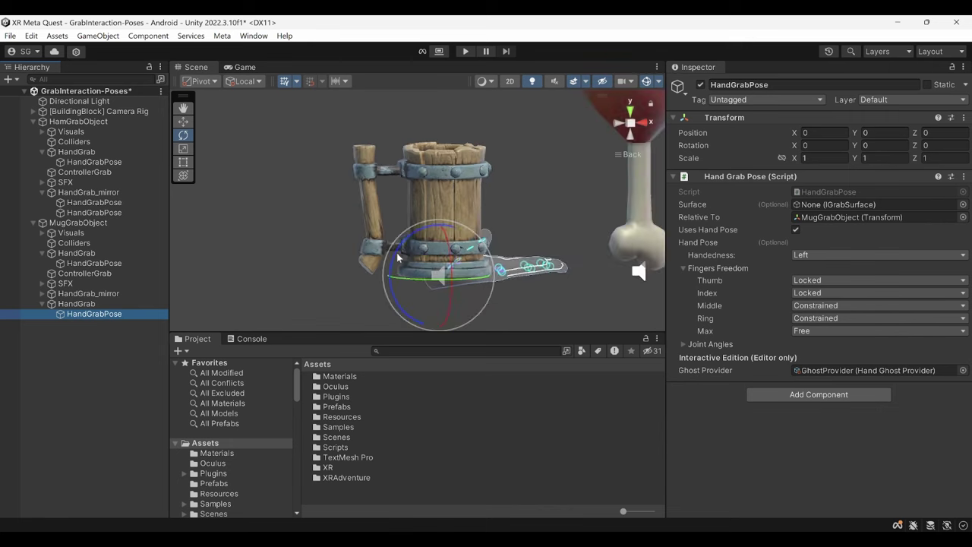
pyautogui.moveTo(271, 259); pyautogui.dragTo(298, 156)
pyautogui.press('w')
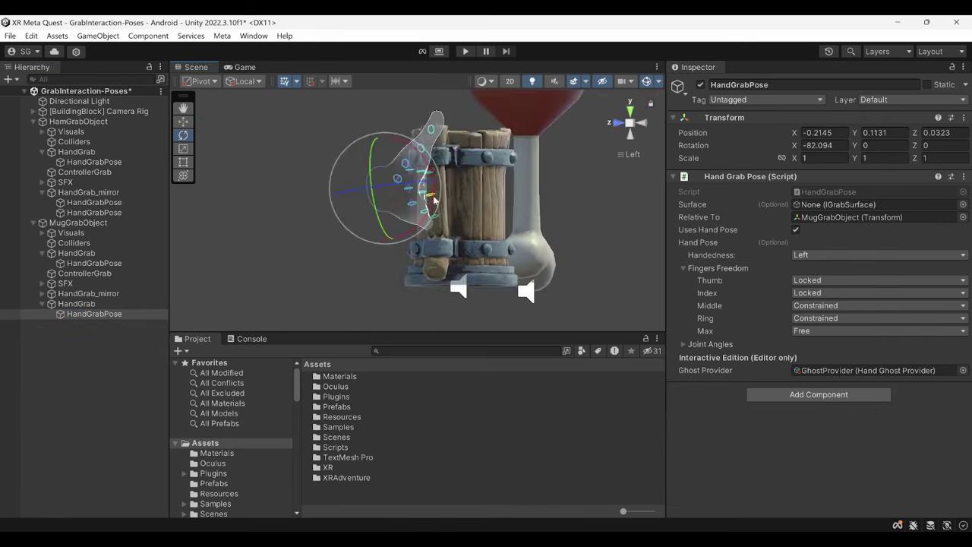
pyautogui.keyDown('alt'); pyautogui.moveTo(456, 221); pyautogui.dragTo(449, 241); pyautogui.keyUp('alt')
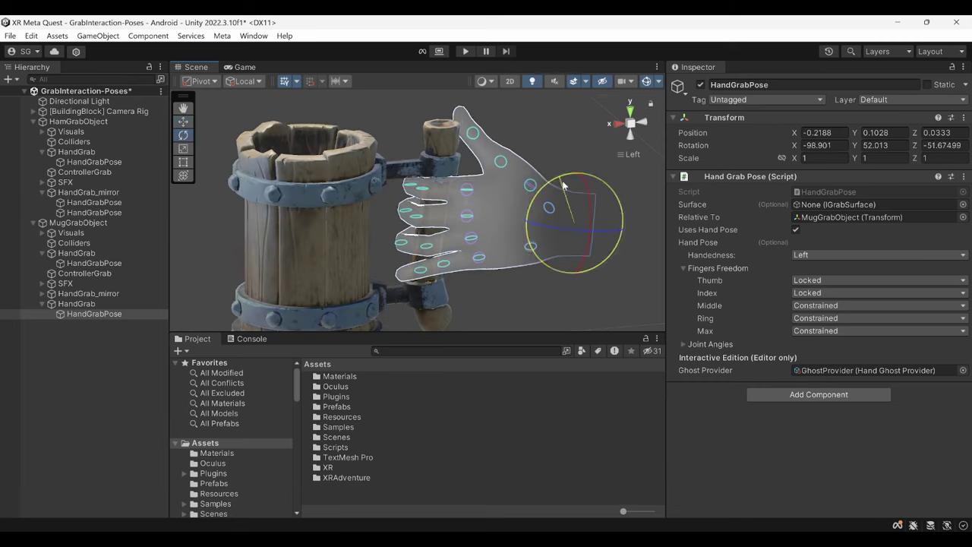
pyautogui.keyDown('alt'); pyautogui.moveTo(357, 250); pyautogui.dragTo(395, 273); pyautogui.keyUp('alt')
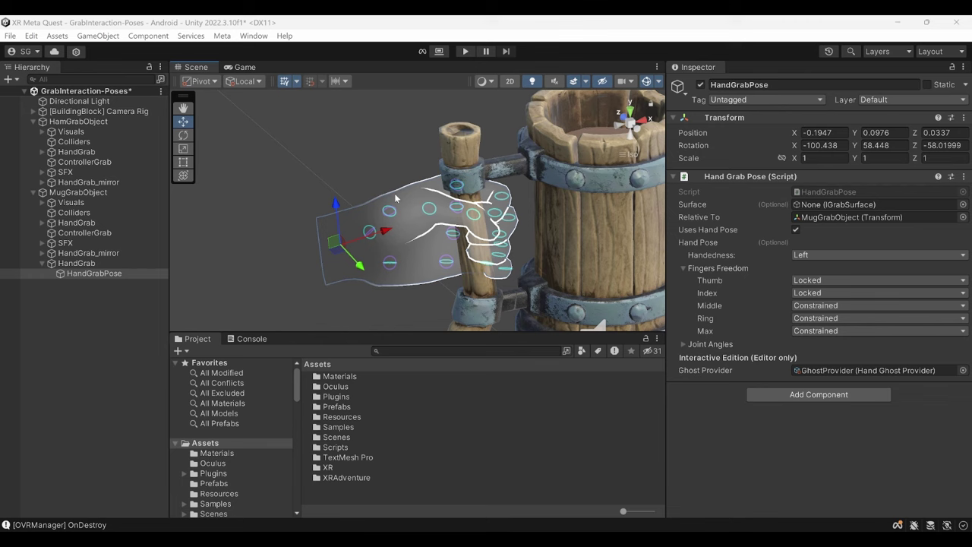
pyautogui.scroll(-3, 394, 198)
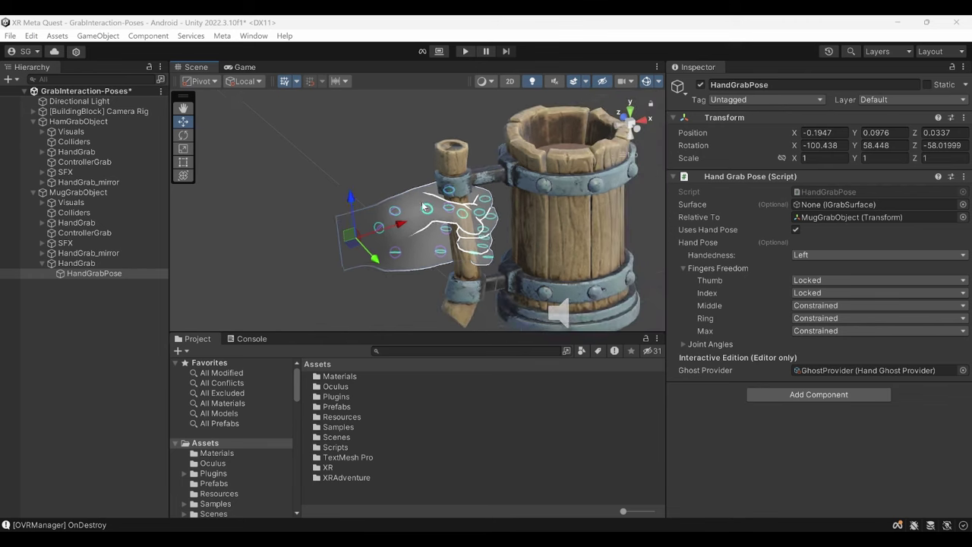
pyautogui.keyDown('alt'); pyautogui.moveTo(394, 197); pyautogui.dragTo(424, 208); pyautogui.keyUp('alt')
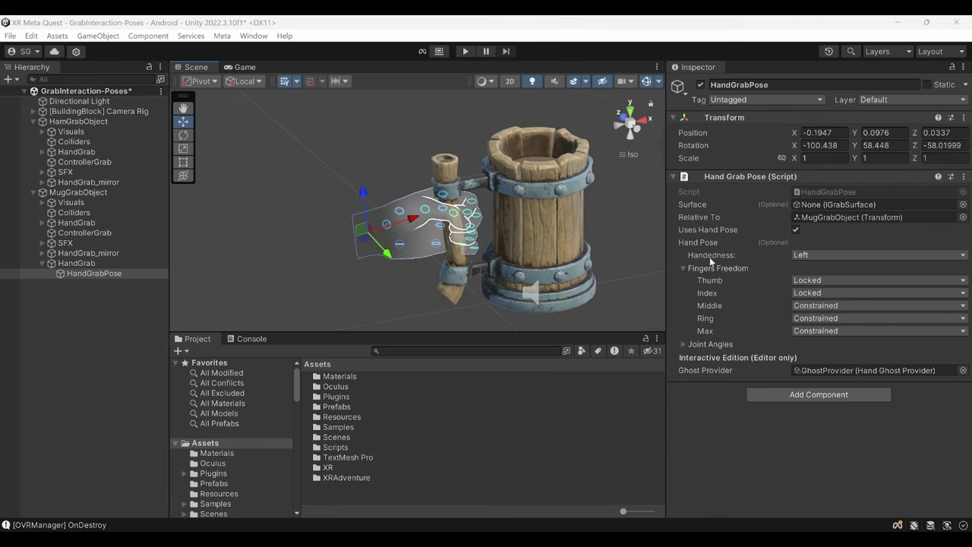
# Step: Create a mirrored HandGrabInteractable from the mug handle's HandGrab and set its Y rotation to 180
pyautogui.click(80, 263)
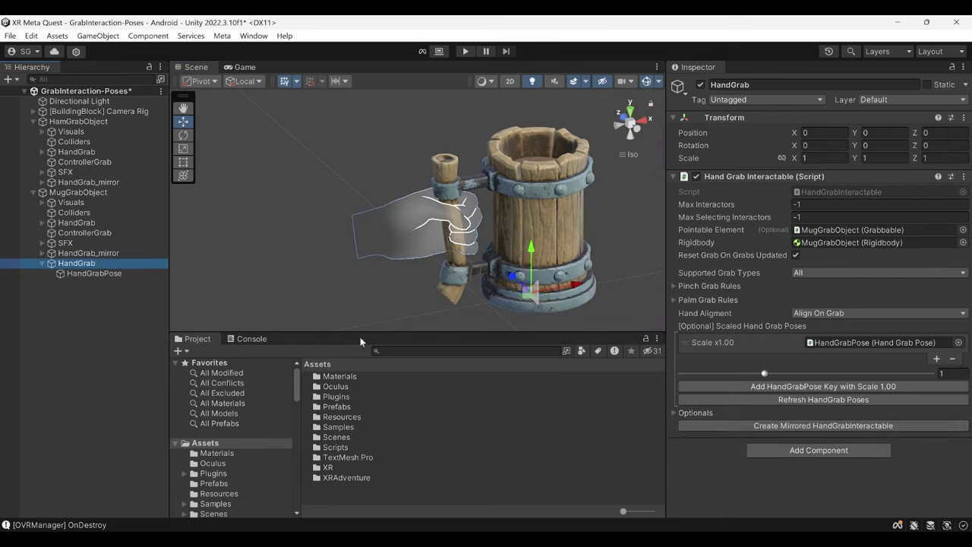
pyautogui.click(746, 423)
pyautogui.click(119, 285)
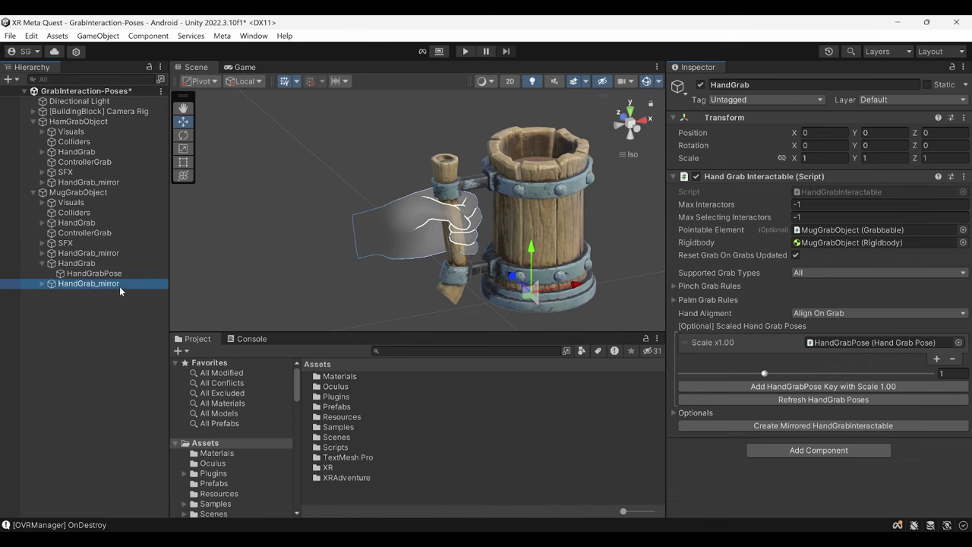
pyautogui.moveTo(361, 275); pyautogui.dragTo(319, 272, button='middle')
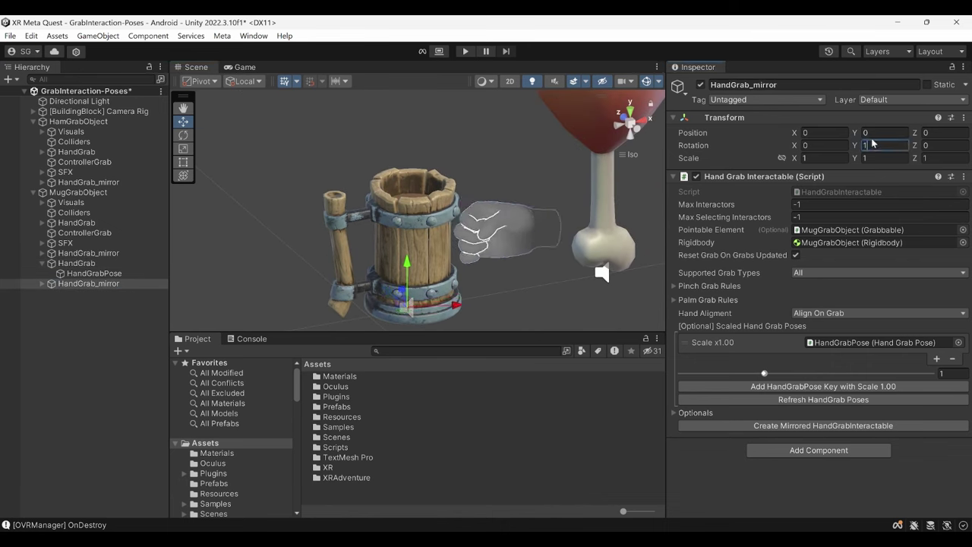
pyautogui.write('180')
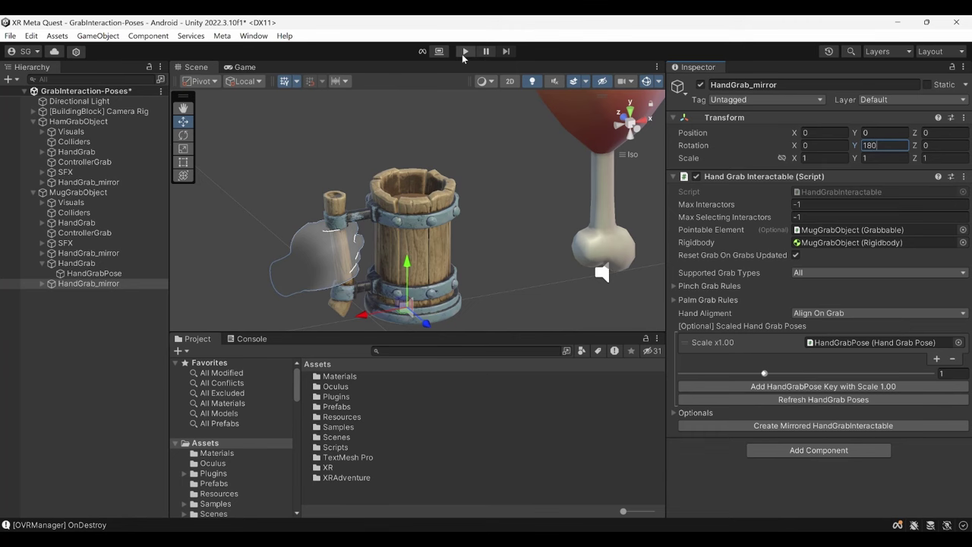
# Step: Run the scene in play mode to test the grab poses on the ham and mug, and stop it again
pyautogui.click(465, 52)
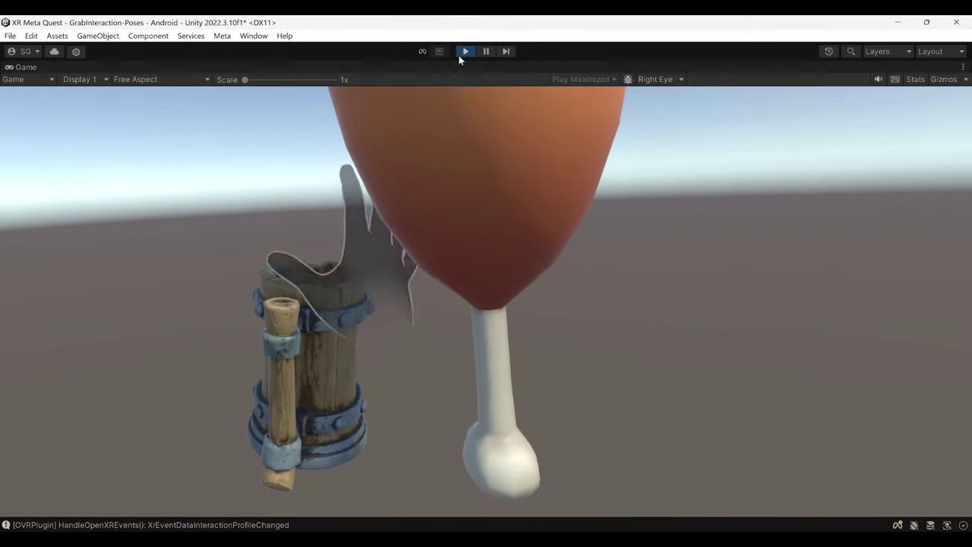
pyautogui.click(460, 55)
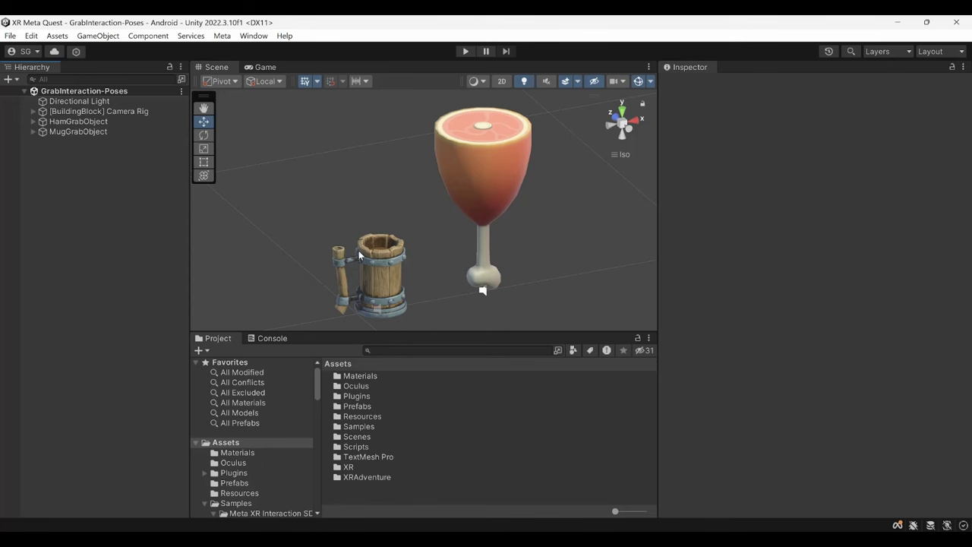
# Step: Set the Camera Rig's Controller Driven Hand Poses Type to Conforming To Controller
pyautogui.click(131, 111)
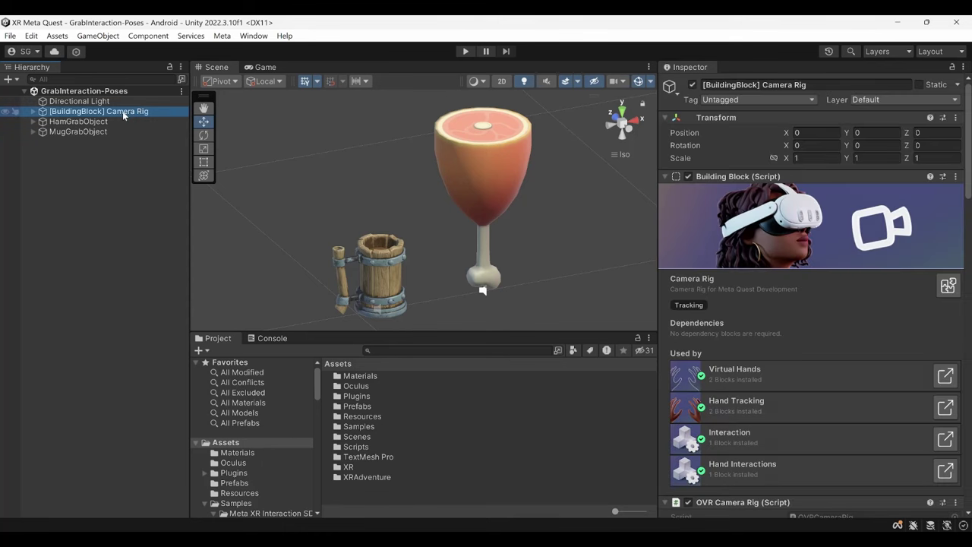
pyautogui.scroll(-10, 719, 214)
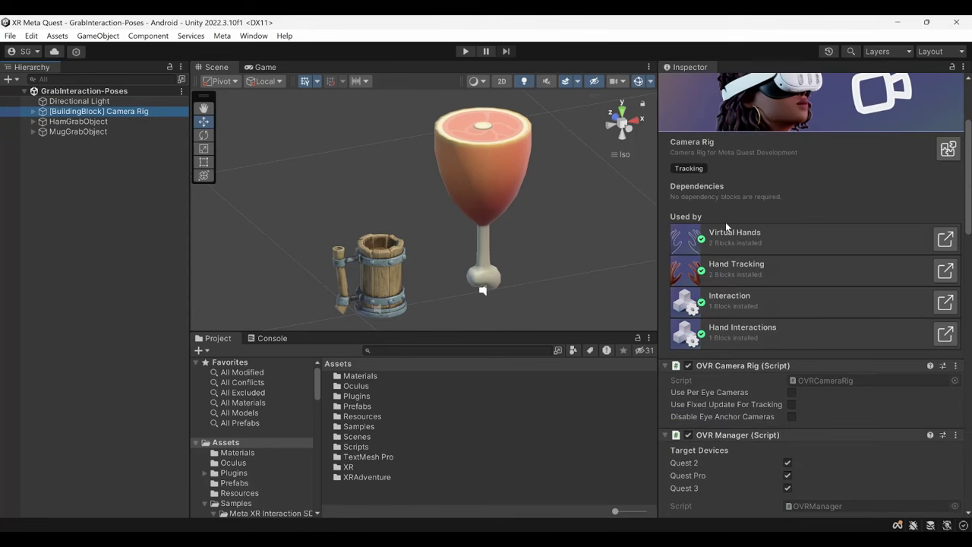
pyautogui.scroll(-9, 721, 242)
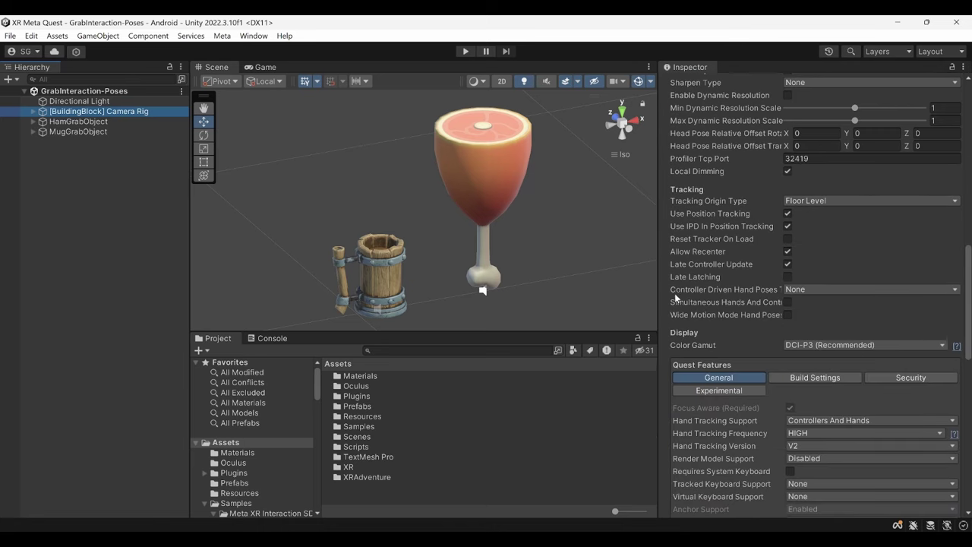
pyautogui.click(795, 290)
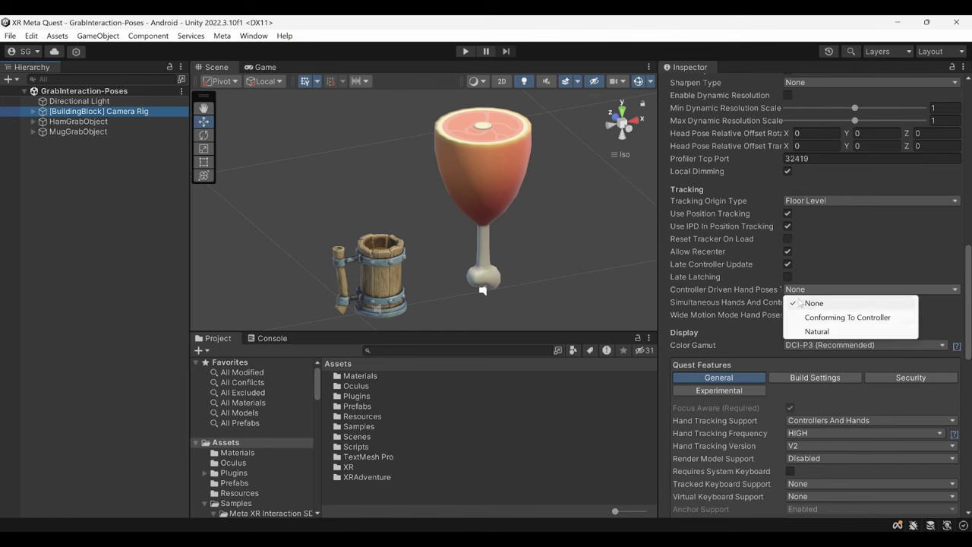
pyautogui.click(809, 318)
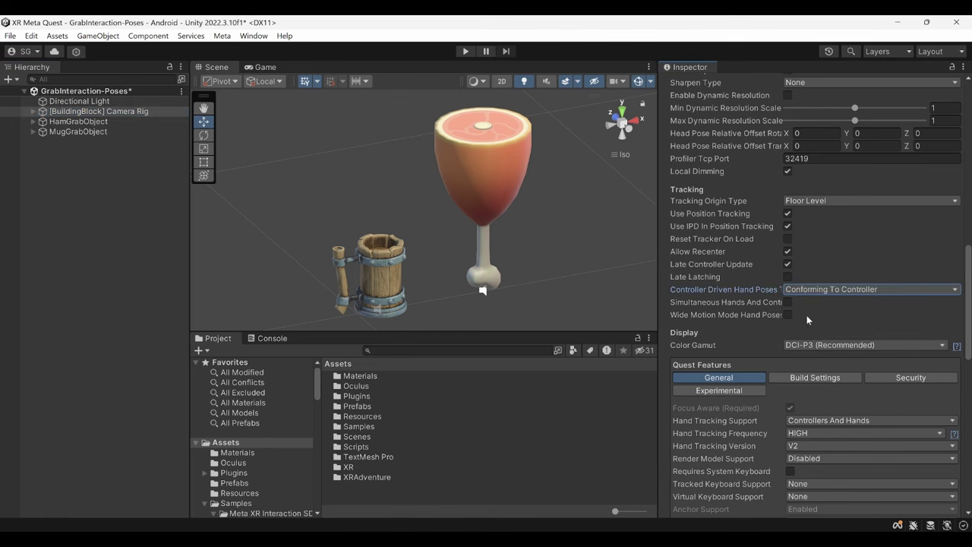
# Step: Set the OVR Hand Show State of both Hand Tracking building blocks to Always
pyautogui.scroll(15, 764, 277)
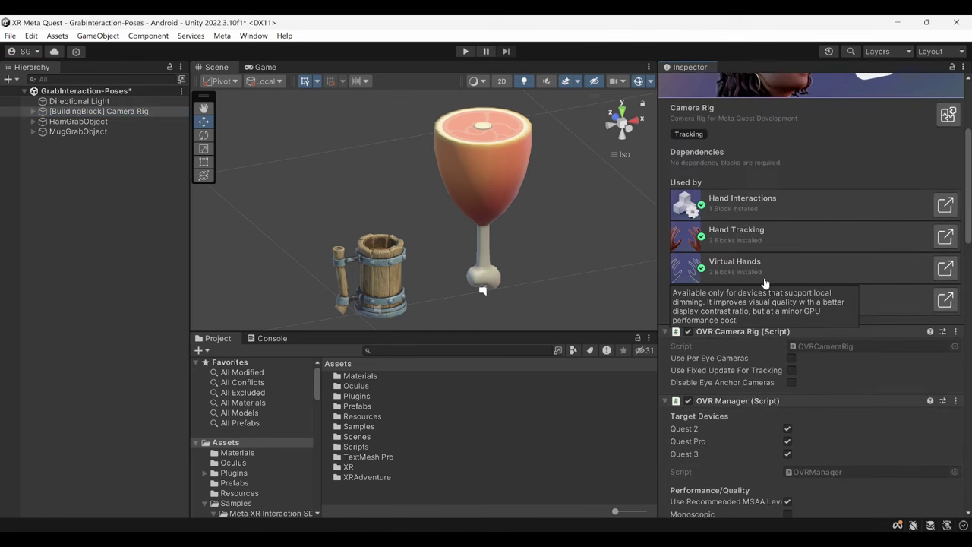
pyautogui.click(945, 236)
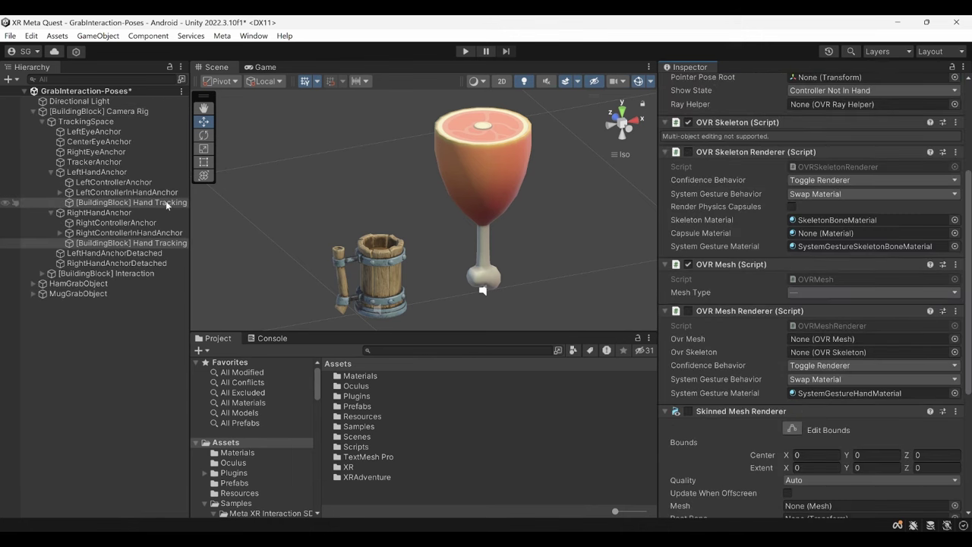
pyautogui.scroll(5, 681, 227)
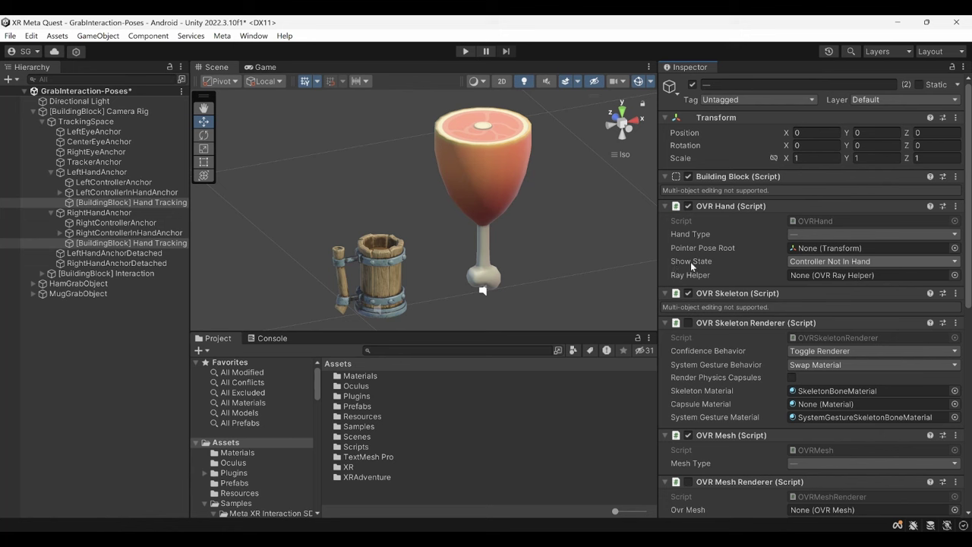
pyautogui.click(797, 262)
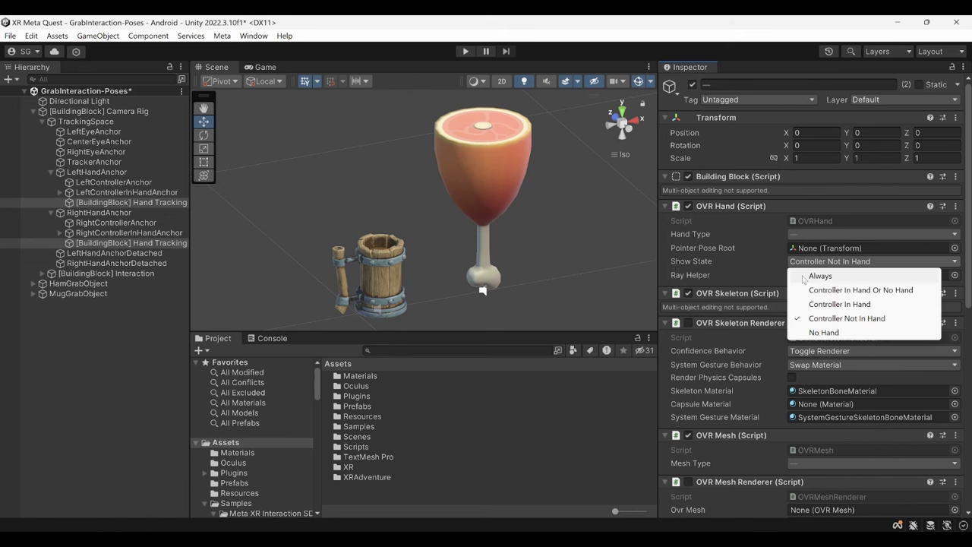
pyautogui.click(819, 276)
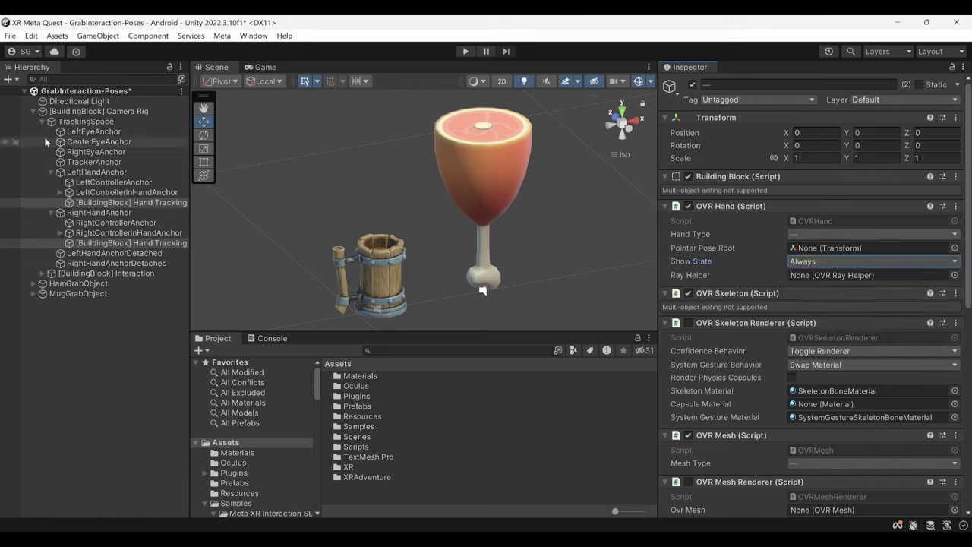
# Step: Find the OVRControllerDrivenHands prefab across all assets and packages and add it under the Camera Rig's [BuildingBlock] Interaction object
pyautogui.keyDown('alt'); pyautogui.click(31, 111); pyautogui.keyUp('alt')
pyautogui.click(31, 111)
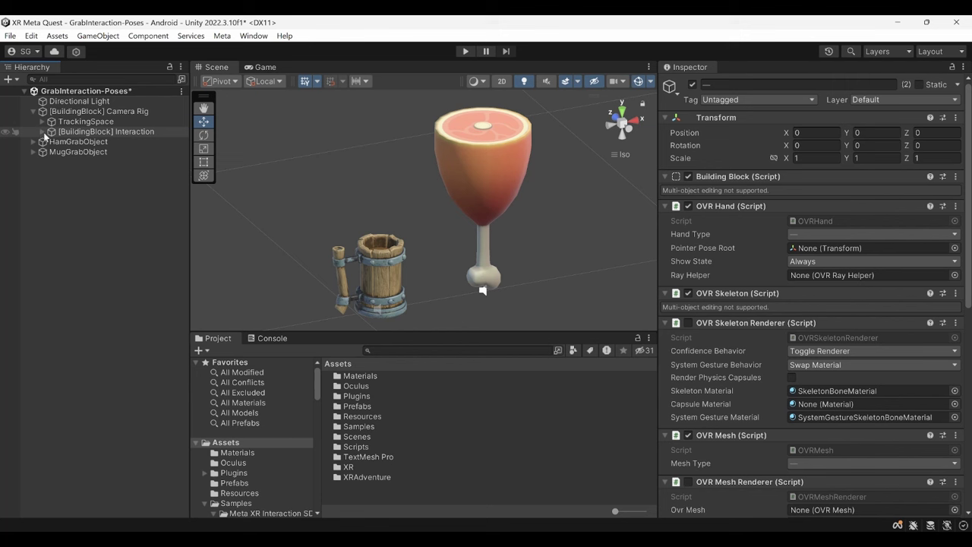
pyautogui.click(42, 132)
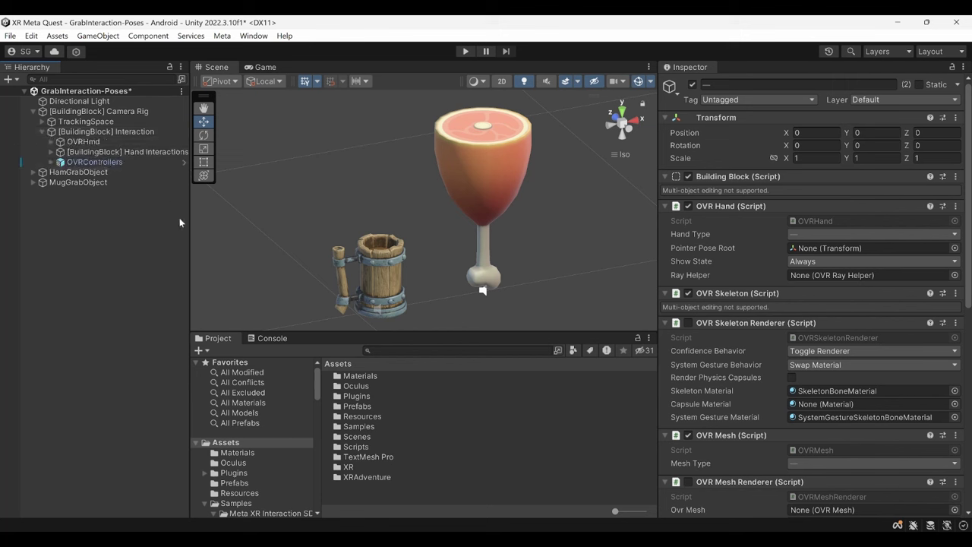
pyautogui.click(382, 353)
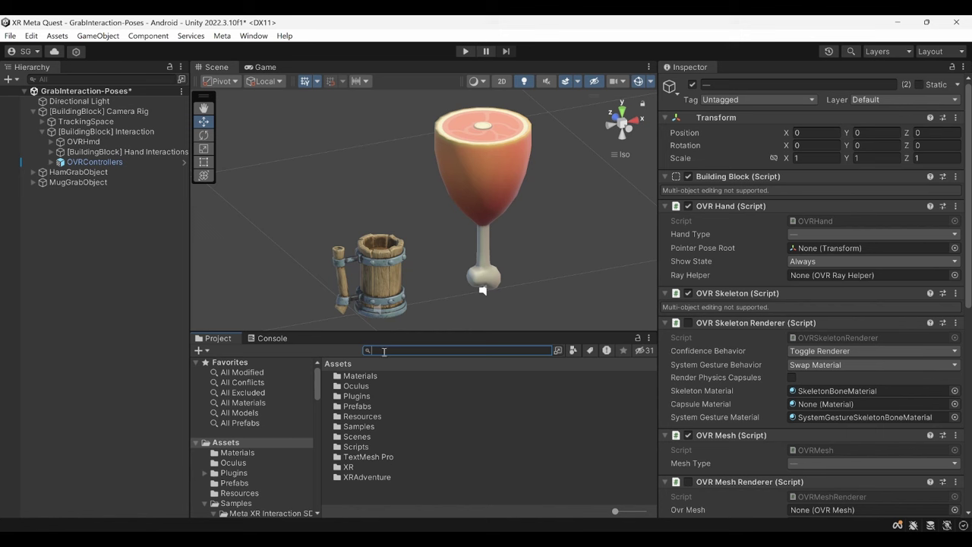
pyautogui.write('OVR Controller D')
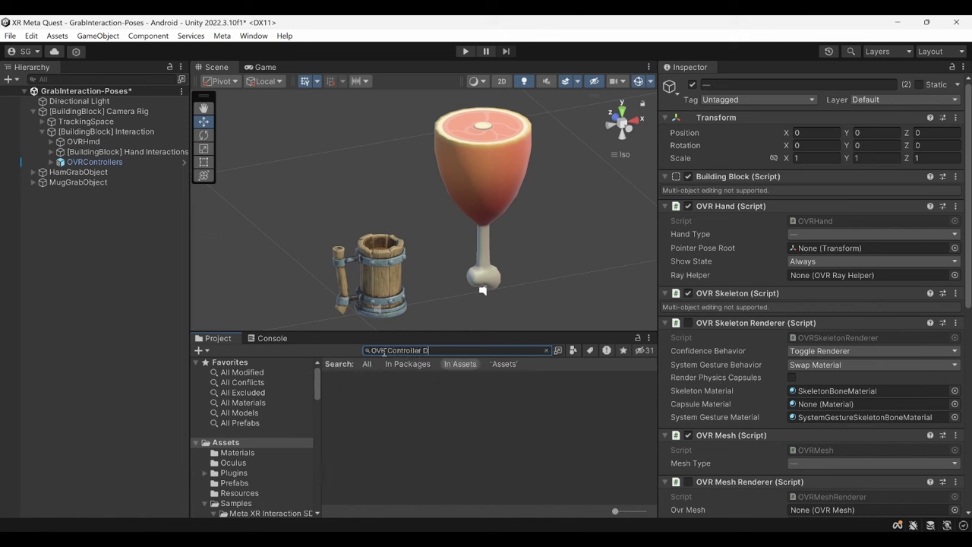
pyautogui.write('riven Hands')
pyautogui.click(367, 364)
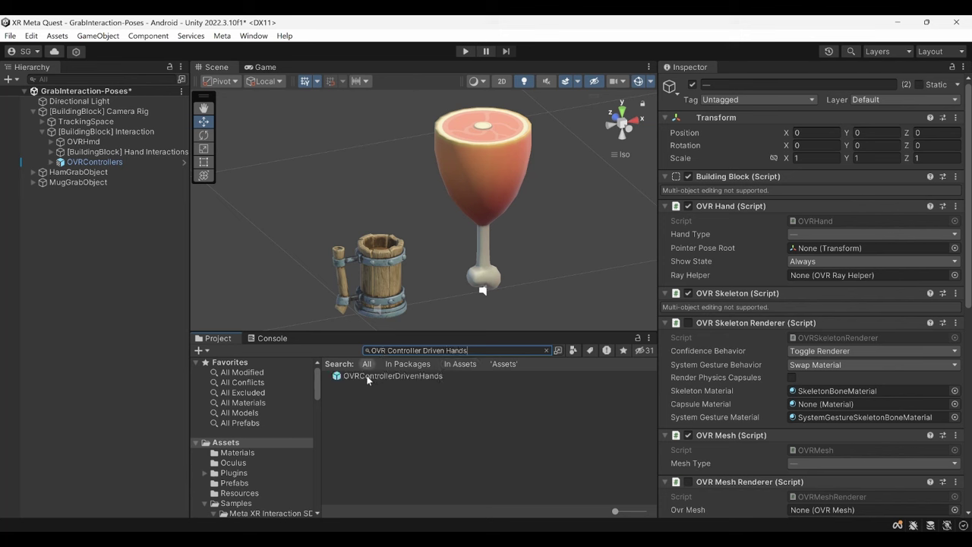
pyautogui.moveTo(367, 380); pyautogui.dragTo(126, 169)
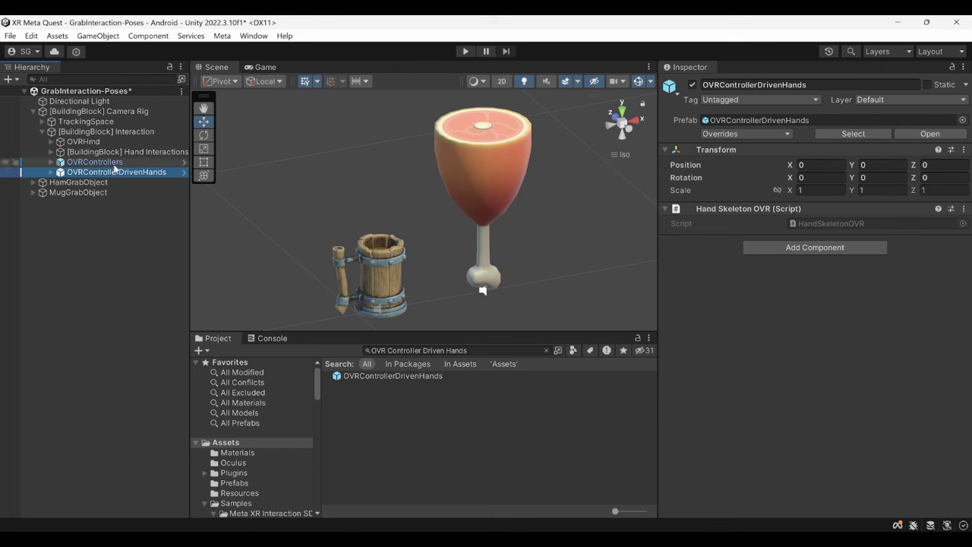
# Step: Deactivate the OVRControllers object under the Camera Rig's [BuildingBlock] Interaction object
pyautogui.click(114, 164)
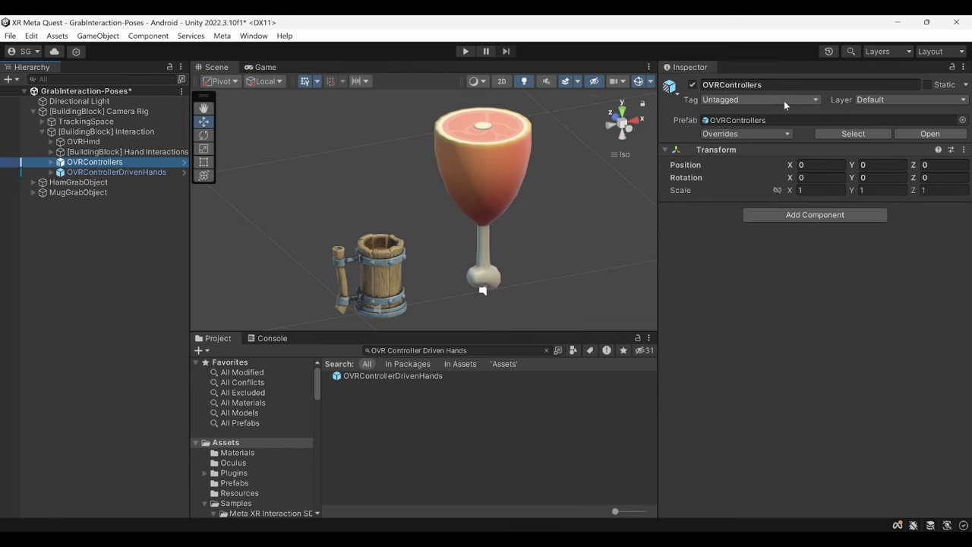
pyautogui.click(692, 85)
pyautogui.click(159, 174)
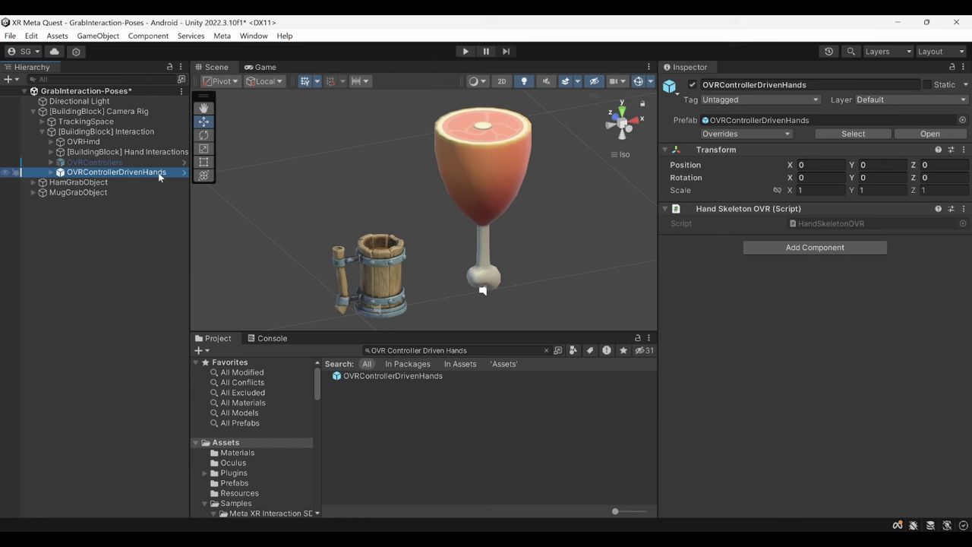
# Step: Find the HandGrabInteractor prefab and add it under both HandInteractorsLeft and HandInteractorsRight of OVRControllerDrivenHands
pyautogui.click(51, 173)
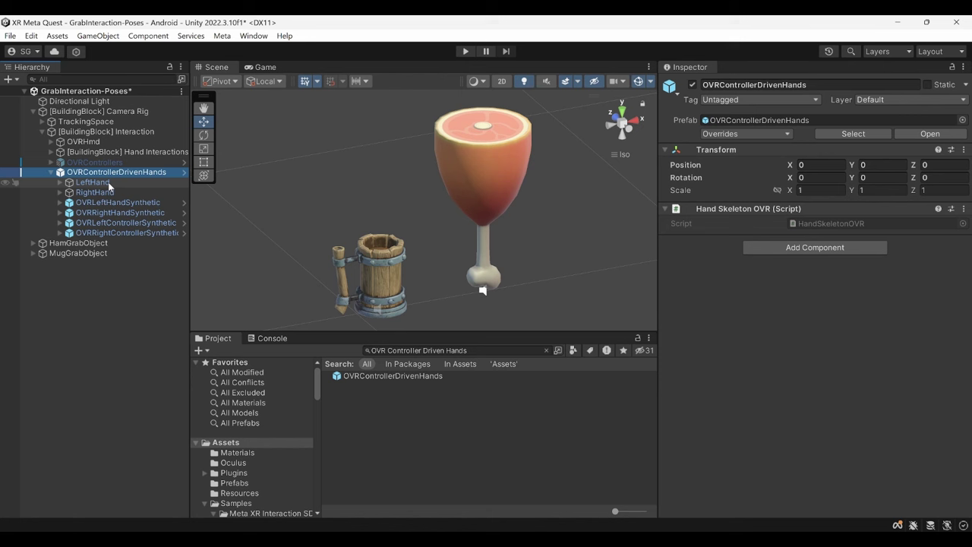
pyautogui.click(69, 184)
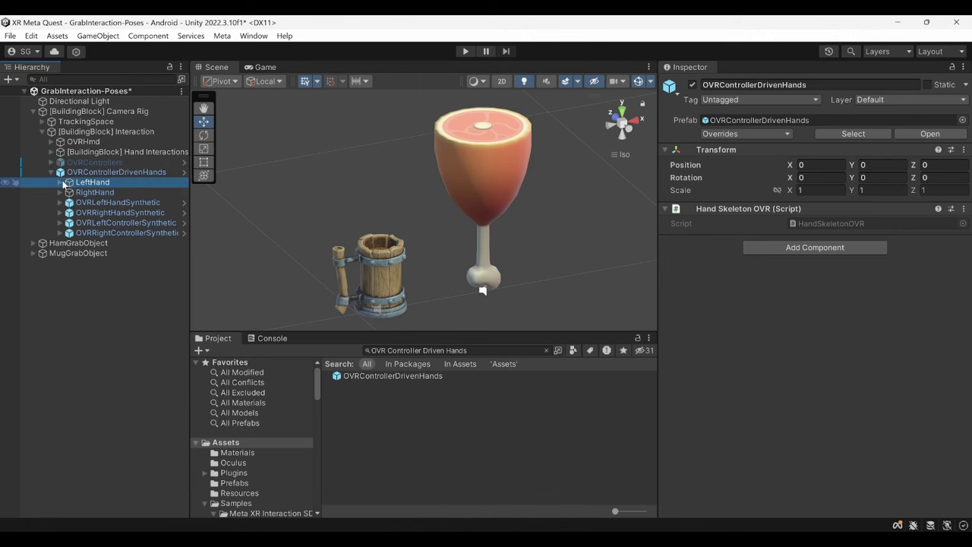
pyautogui.click(60, 183)
pyautogui.click(60, 223)
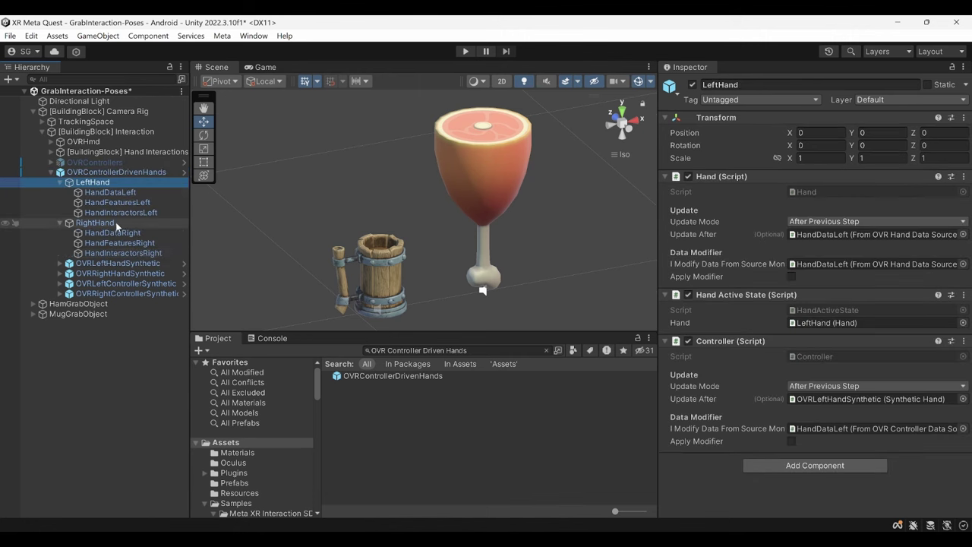
pyautogui.click(116, 213)
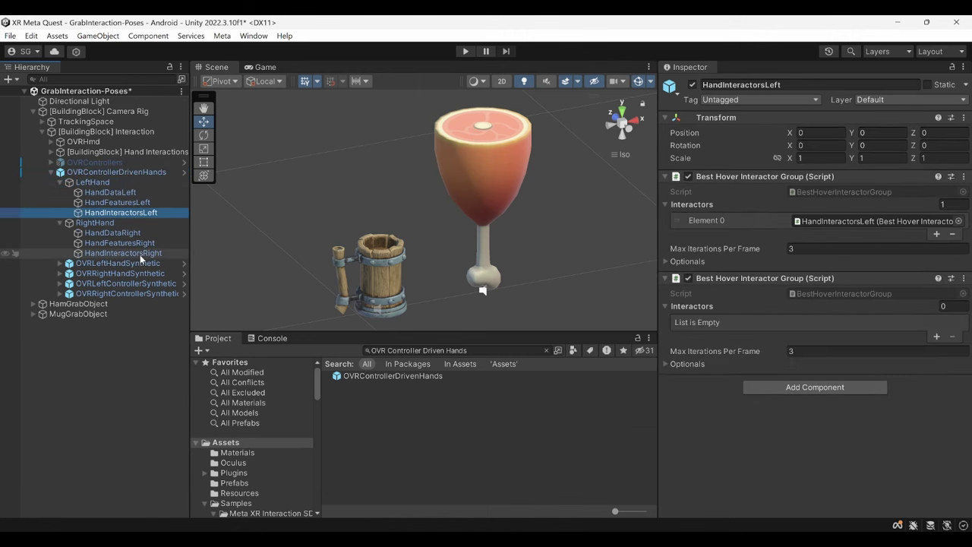
pyautogui.click(480, 351)
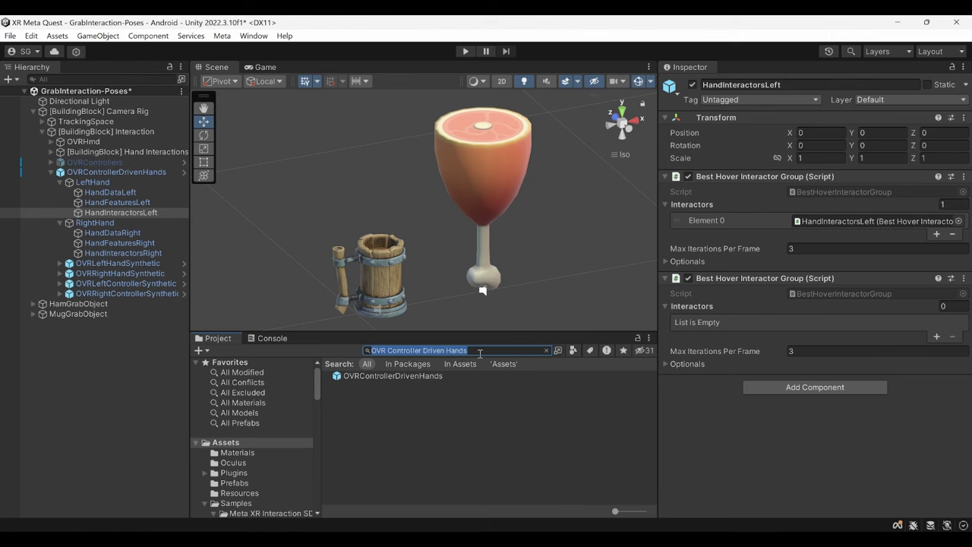
pyautogui.write('Hand Gr')
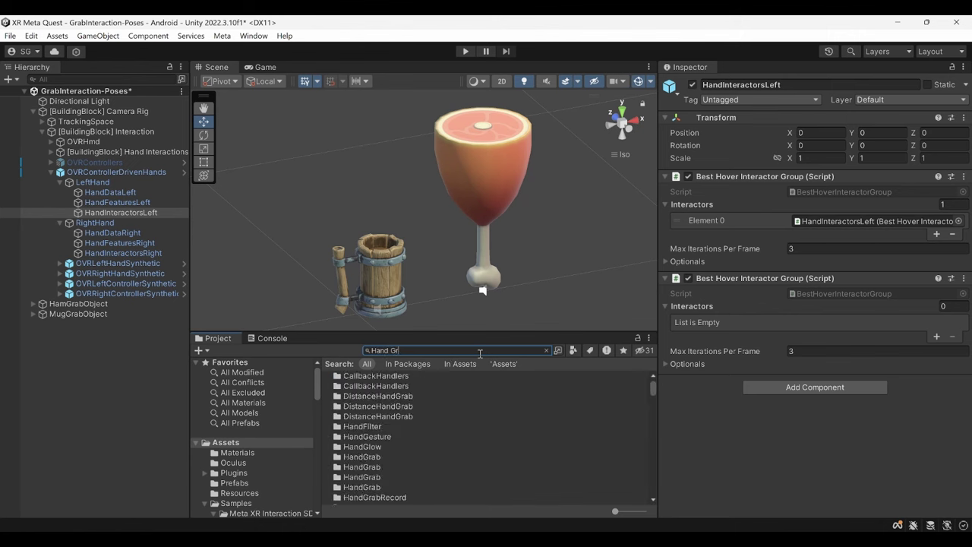
pyautogui.write('ab Interactor')
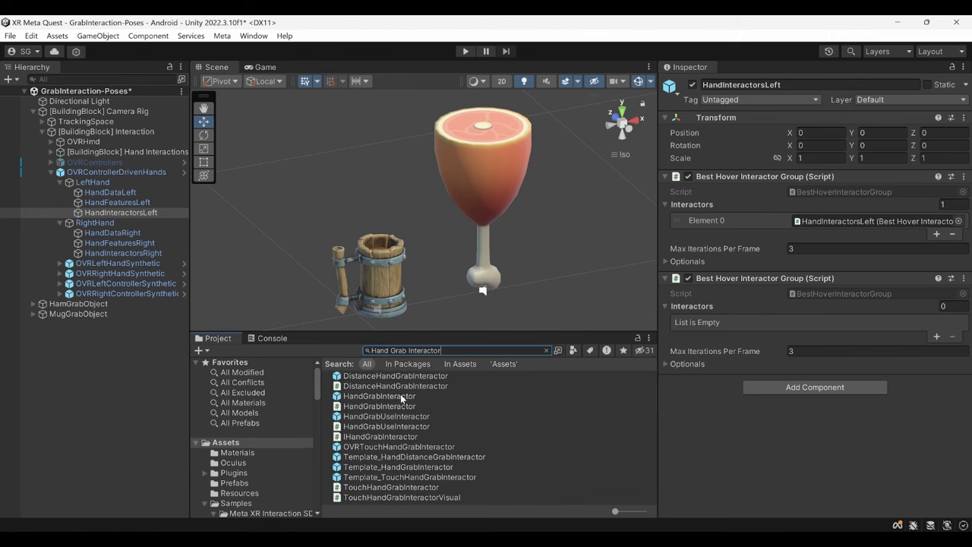
pyautogui.click(401, 396)
pyautogui.moveTo(397, 396); pyautogui.dragTo(138, 214)
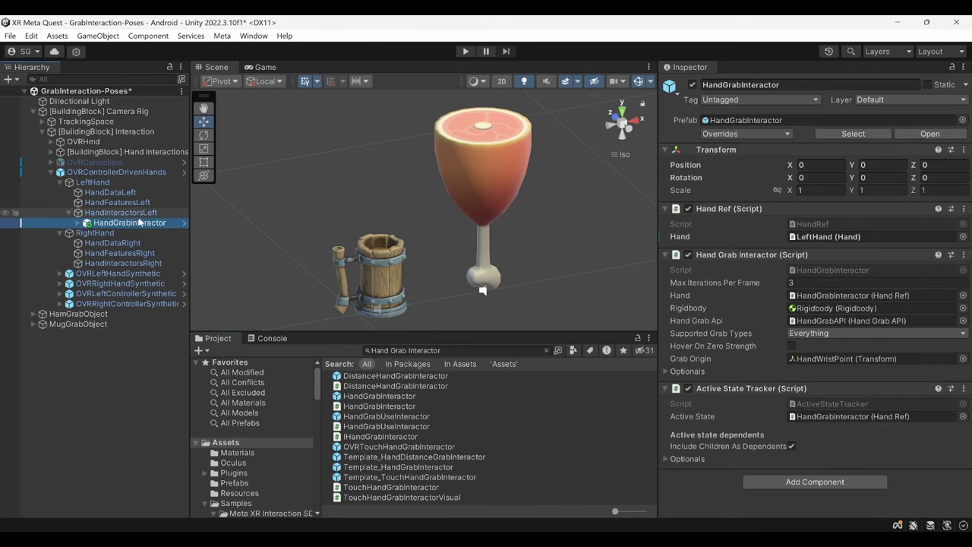
pyautogui.click(139, 264)
pyautogui.hotkey('ctrl', 'shift', 'v')
# Step: Activate HandGrabVisual in the left HandGrabInteractor's Visuals and assign OVRLeftHandSynthetic as its Synthetic Hand
pyautogui.click(162, 222)
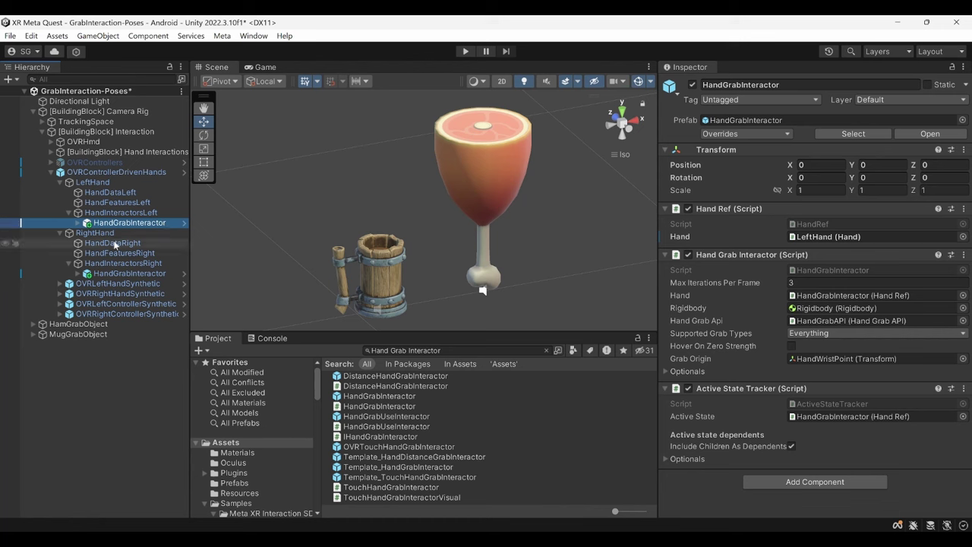
pyautogui.click(79, 223)
pyautogui.click(93, 274)
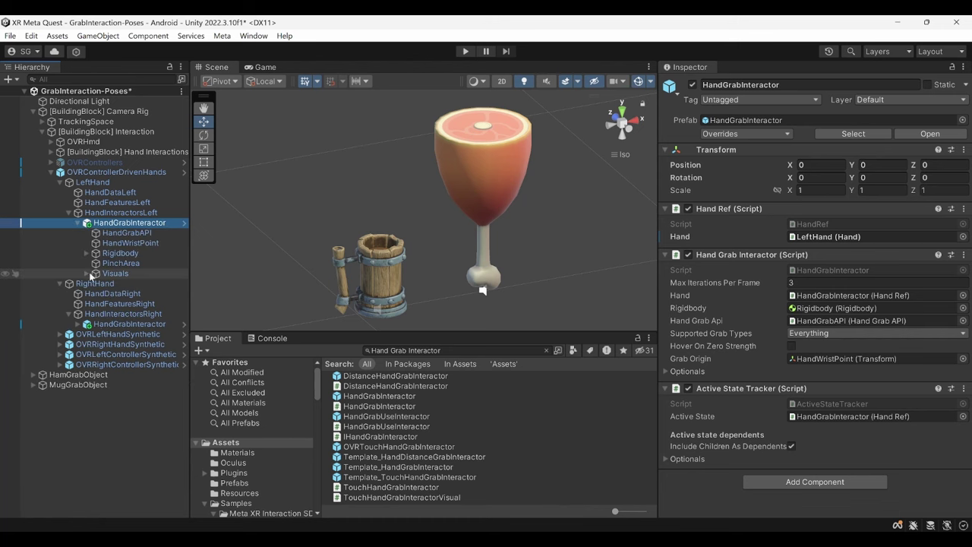
pyautogui.click(87, 274)
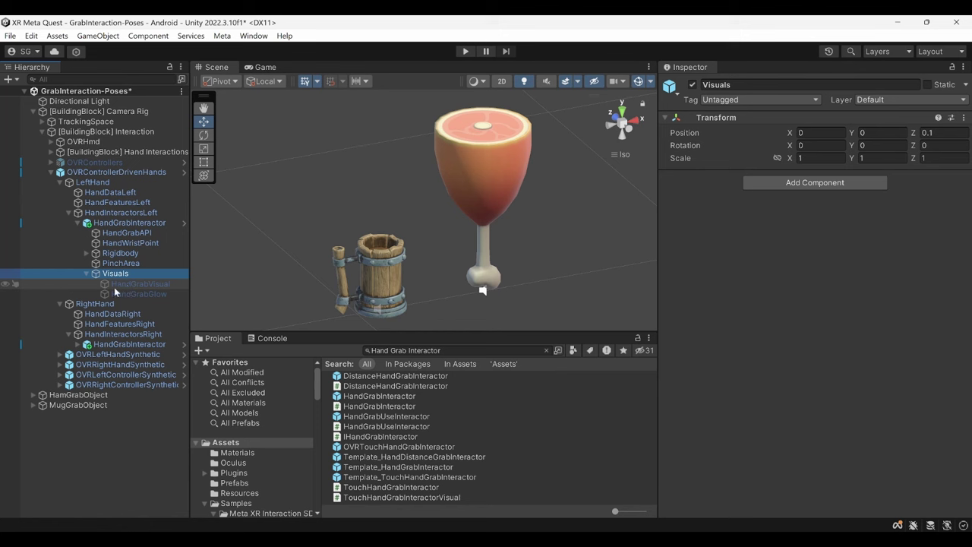
pyautogui.click(127, 284)
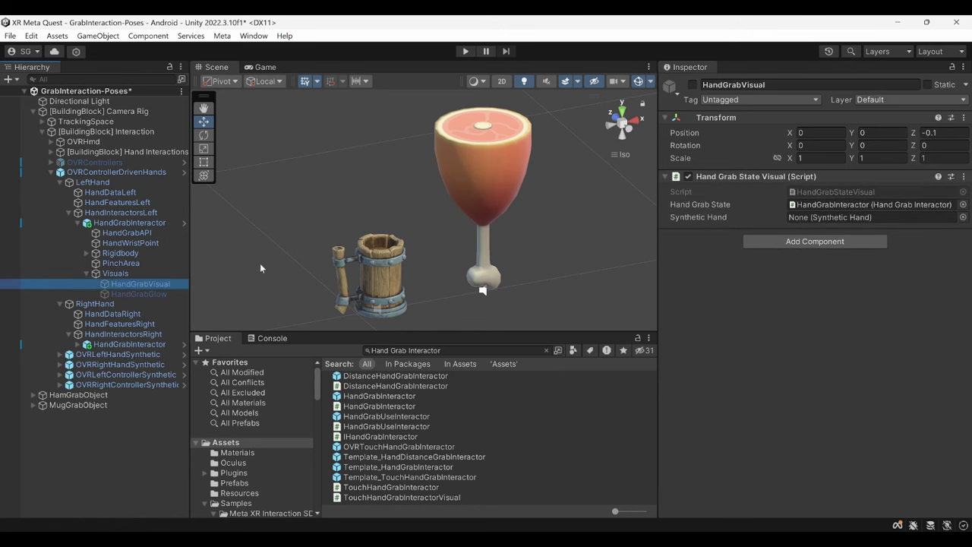
pyautogui.click(693, 85)
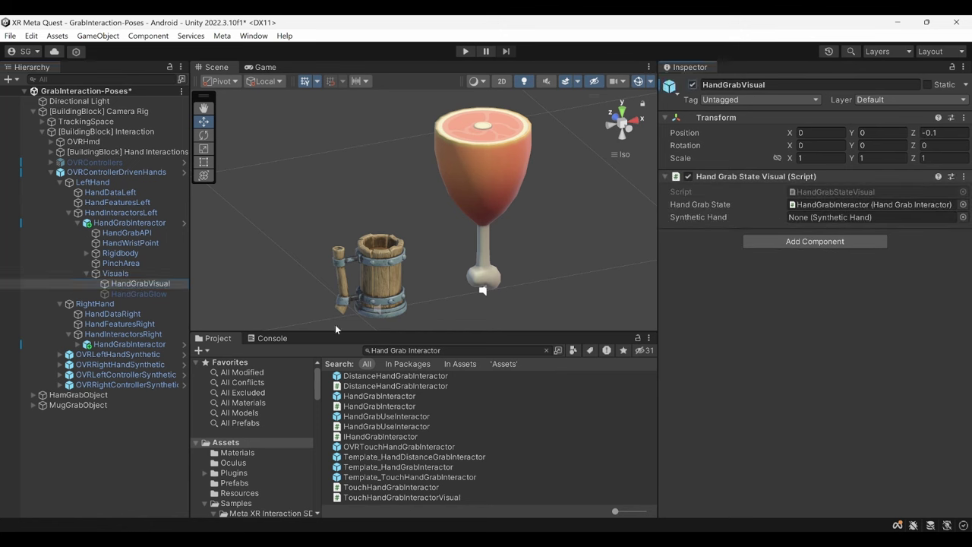
pyautogui.moveTo(106, 356); pyautogui.dragTo(804, 220)
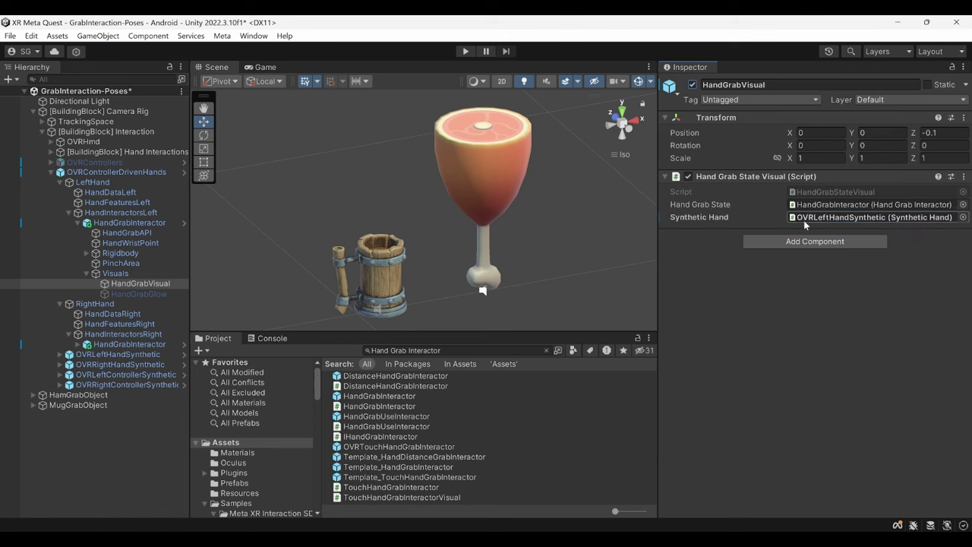
# Step: Activate HandGrabGlow in the left HandGrabInteractor's Visuals and assign OVRLeftHandVisual as its Hand Visual
pyautogui.click(164, 294)
pyautogui.click(692, 84)
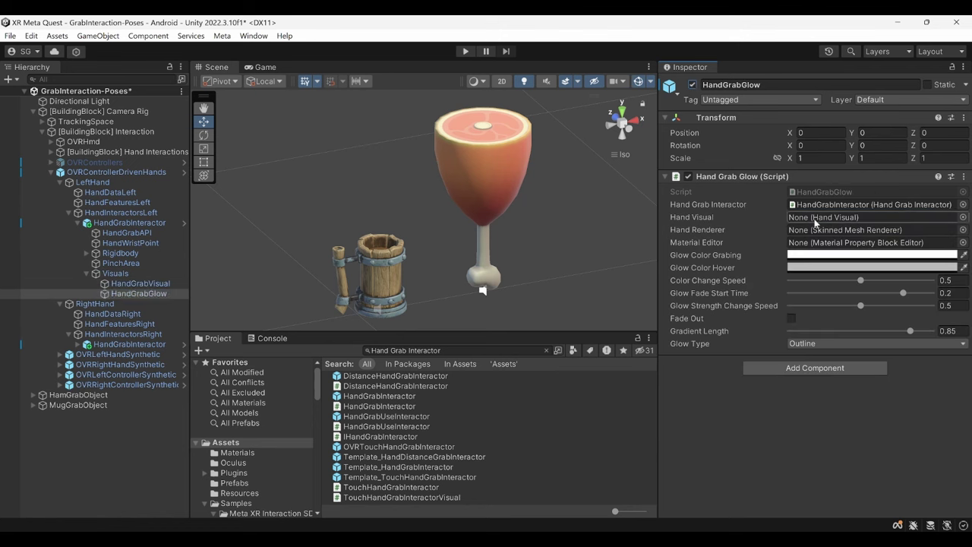
pyautogui.click(58, 361)
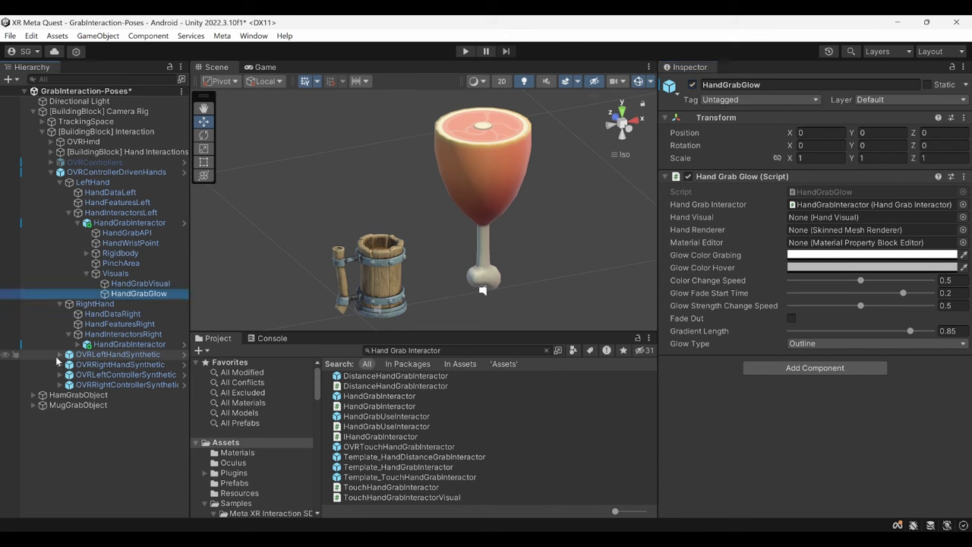
pyautogui.click(60, 355)
pyautogui.moveTo(120, 364); pyautogui.dragTo(819, 223)
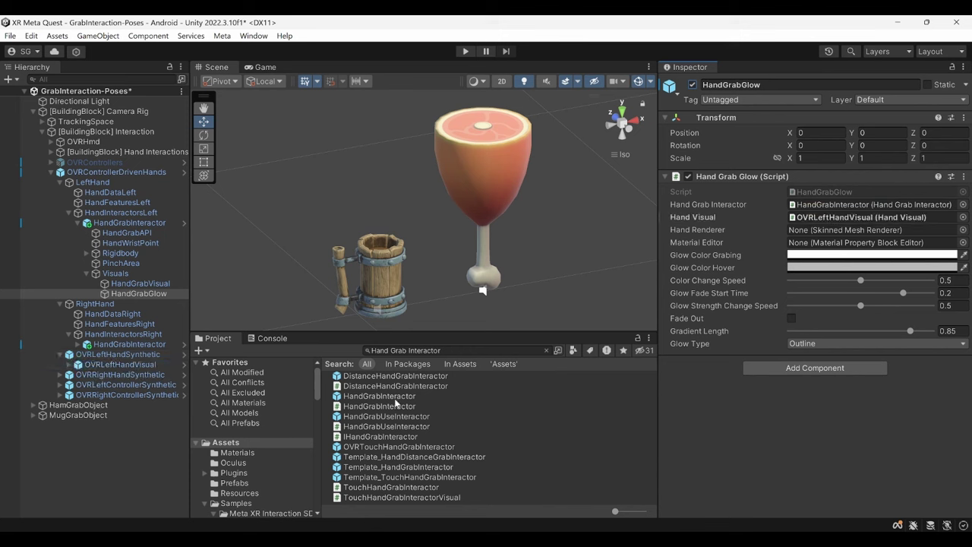
# Step: Assign l_handMeshNode as the left HandGrabGlow's Hand Renderer and Material Editor, and set its Glow Type to Both
pyautogui.click(69, 364)
pyautogui.click(79, 375)
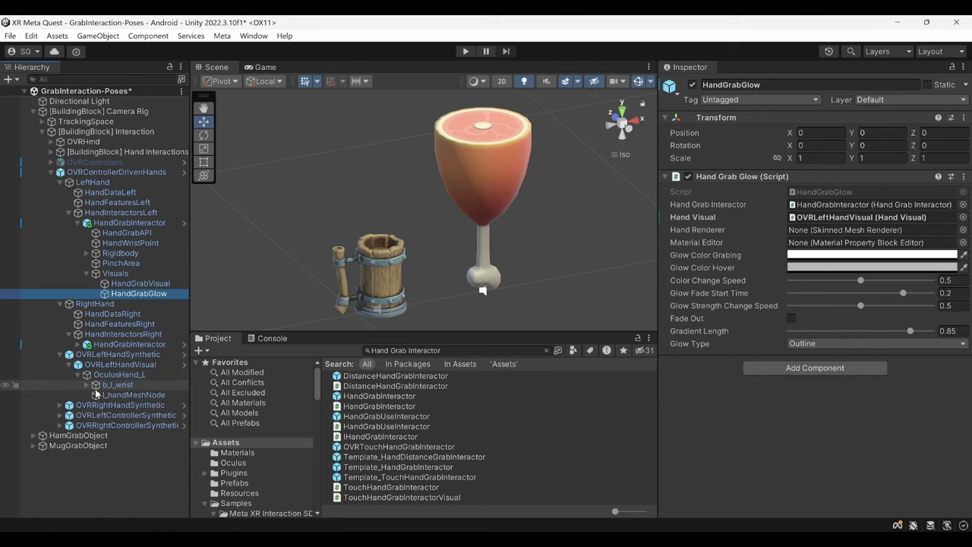
pyautogui.moveTo(111, 401); pyautogui.dragTo(827, 234)
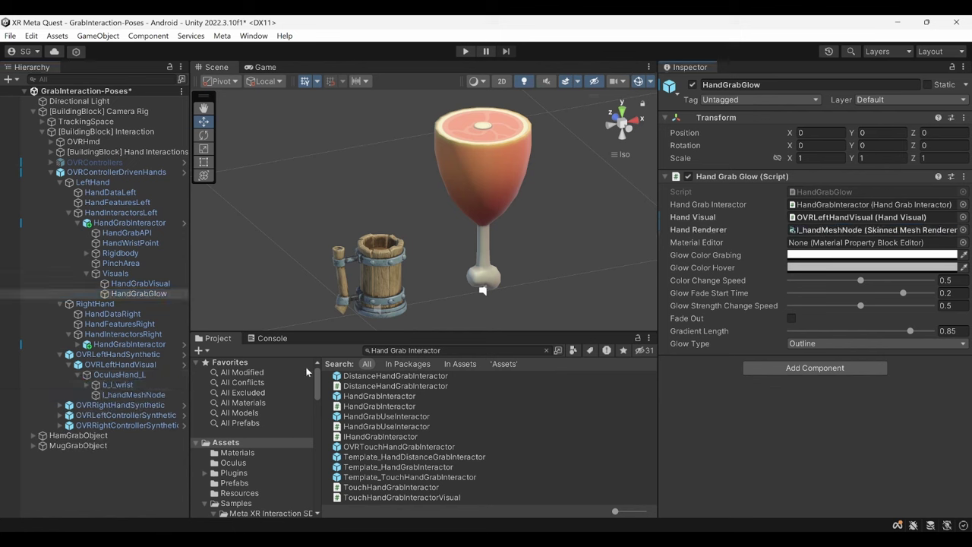
pyautogui.moveTo(133, 395); pyautogui.dragTo(836, 243)
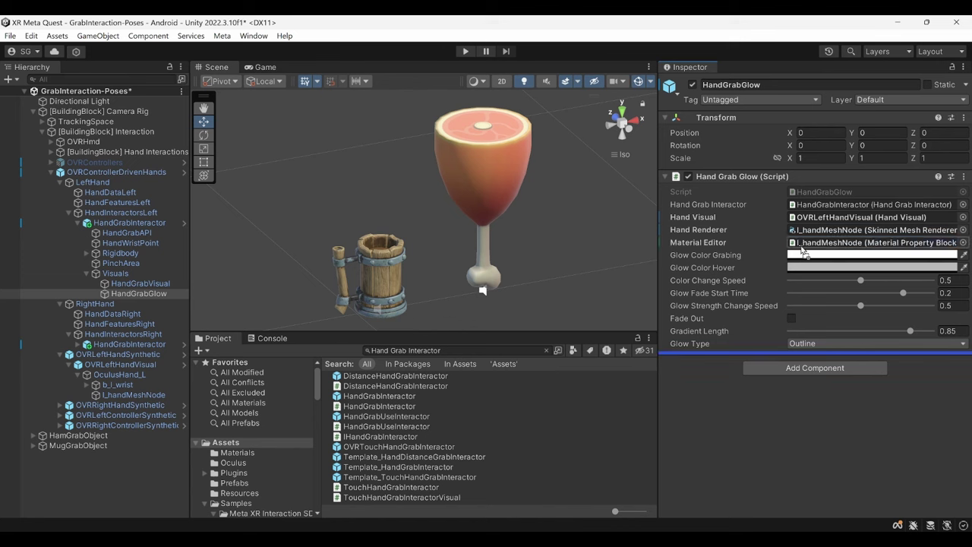
pyautogui.click(797, 345)
pyautogui.click(816, 385)
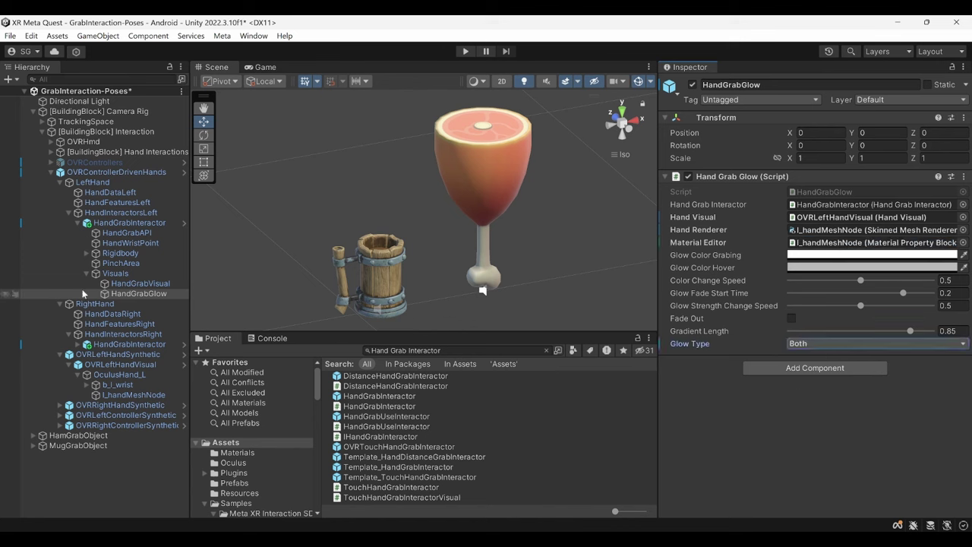
# Step: Add a Controller Pinch Injector component to the HandGrabAPI object of the left HandGrabInteractor
pyautogui.click(87, 274)
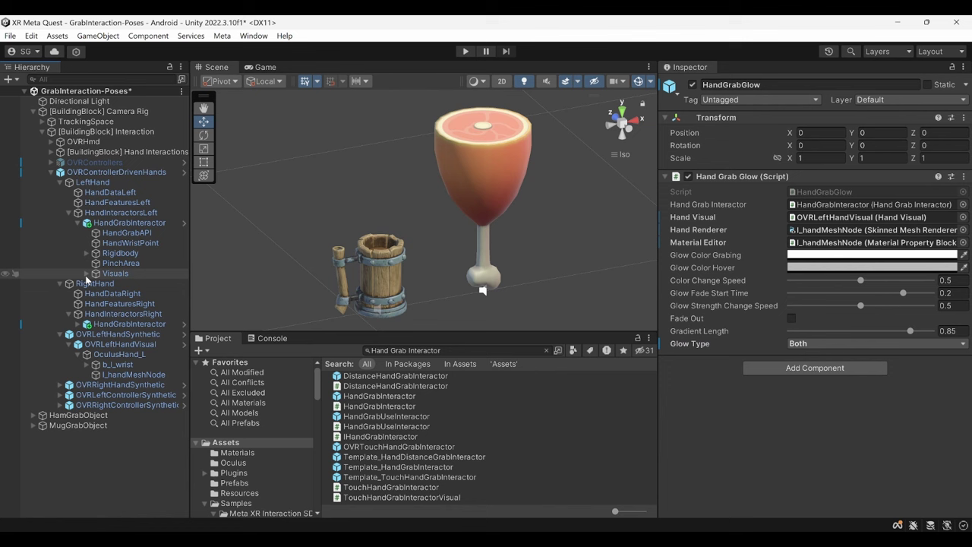
pyautogui.click(127, 232)
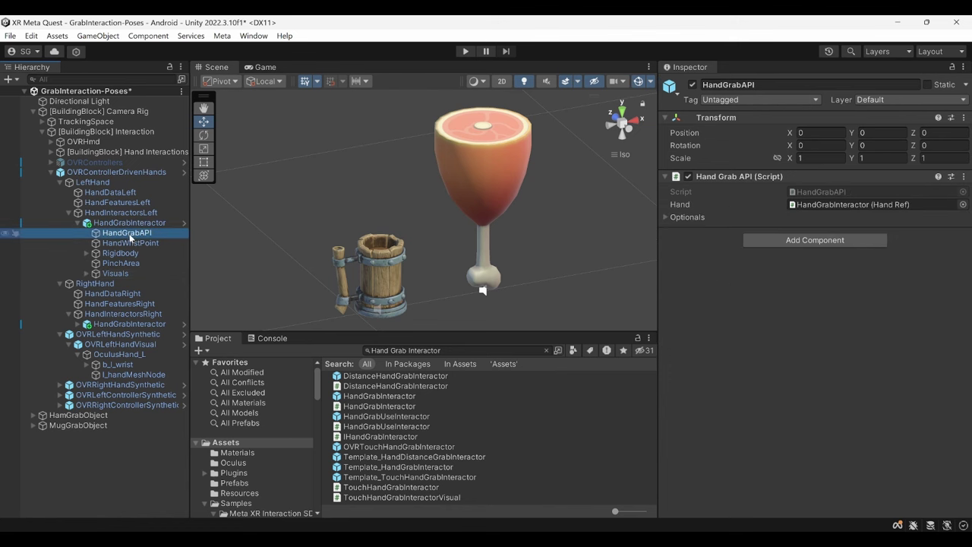
pyautogui.click(775, 241)
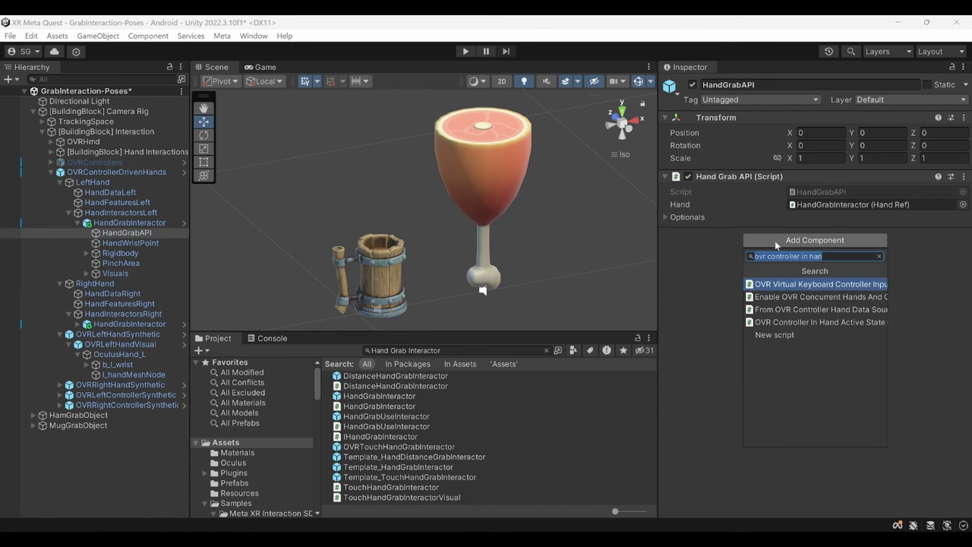
pyautogui.press('BackSpace')
pyautogui.write('Controller')
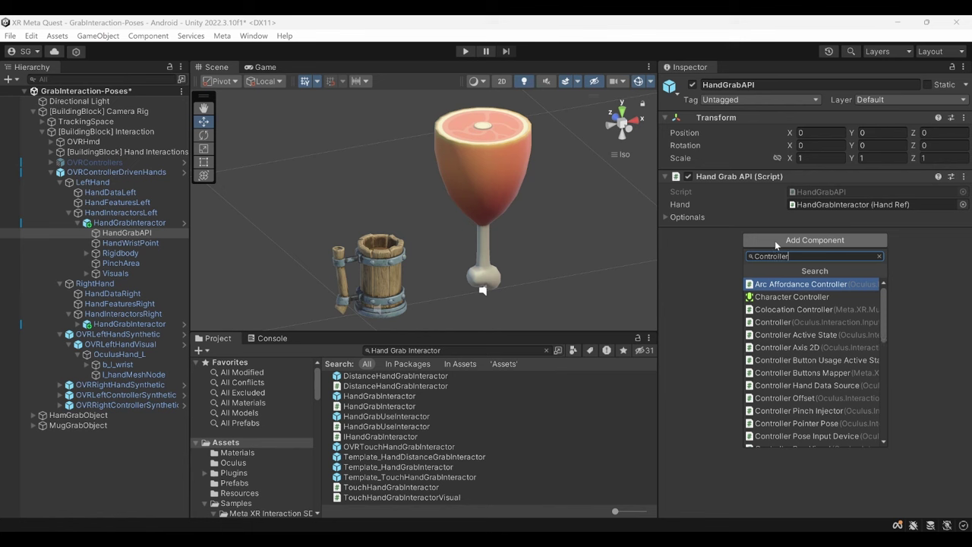
pyautogui.write(' Pinch')
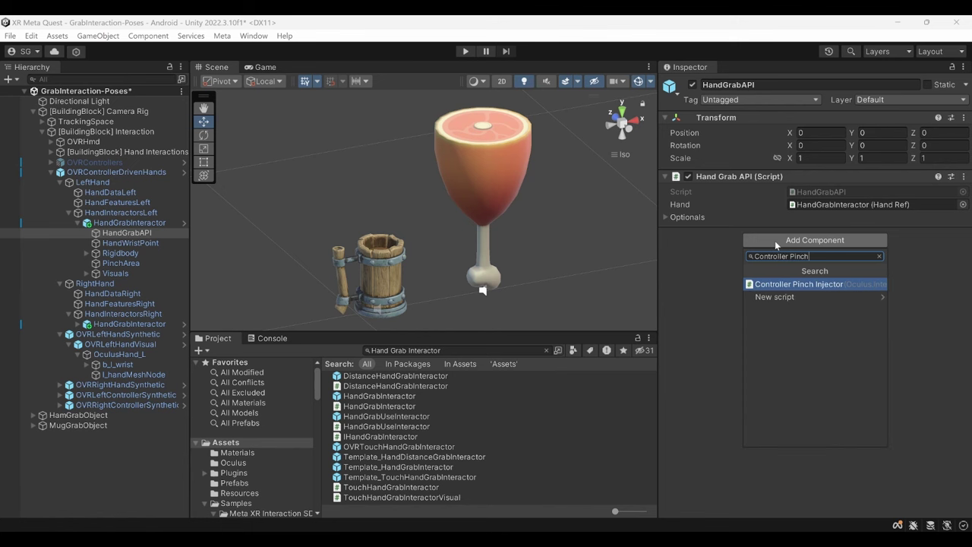
pyautogui.press('Return')
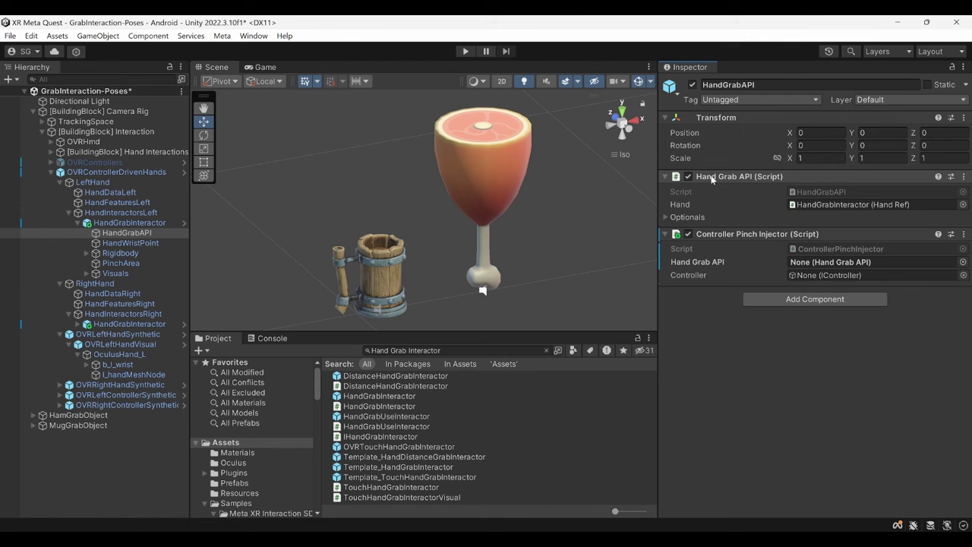
# Step: Assign the object's own Hand Grab API component and the LeftHand controller to the Controller Pinch Injector
pyautogui.moveTo(712, 179); pyautogui.dragTo(821, 262)
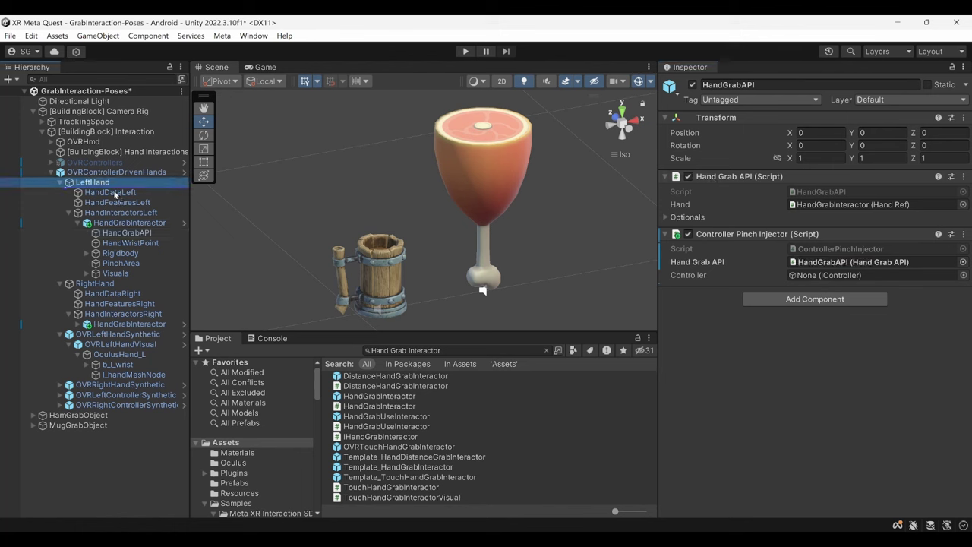
pyautogui.click(812, 277)
pyautogui.moveTo(812, 276); pyautogui.dragTo(811, 277)
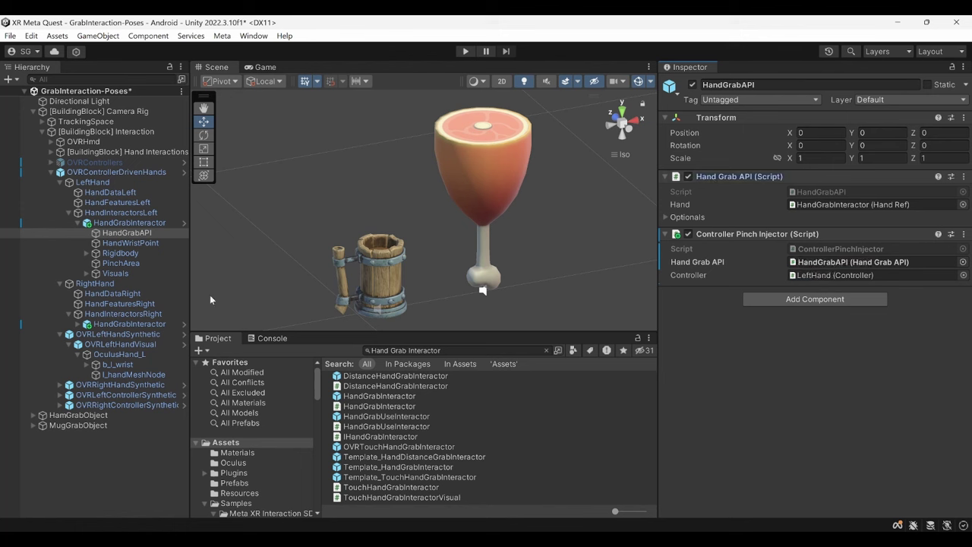
# Step: Enable Hover On Zero Strength on the left HandGrabInteractor
pyautogui.click(75, 222)
pyautogui.click(109, 224)
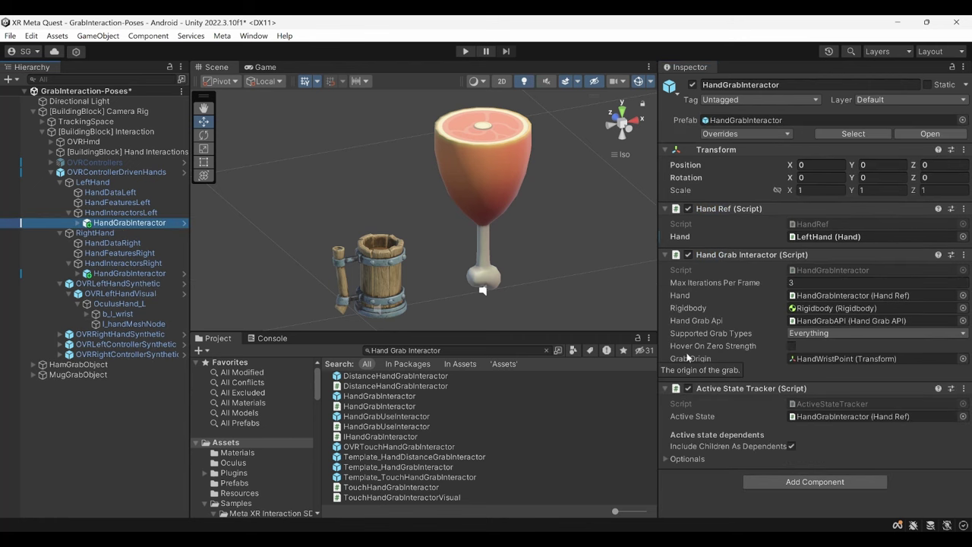
pyautogui.click(792, 345)
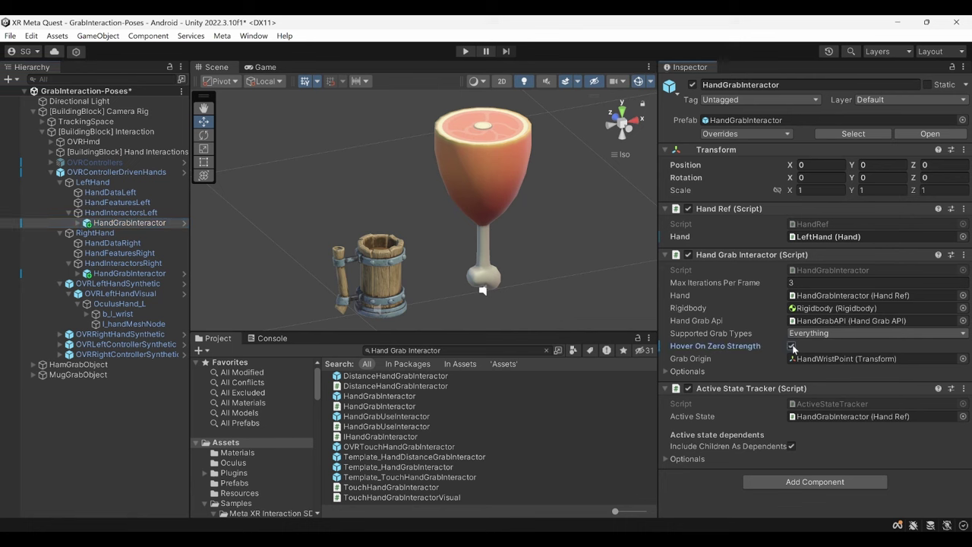
# Step: Add the left HandGrabInteractor to the empty interactors list of HandInteractorsLeft's second Best Hover Interactor Group
pyautogui.click(120, 215)
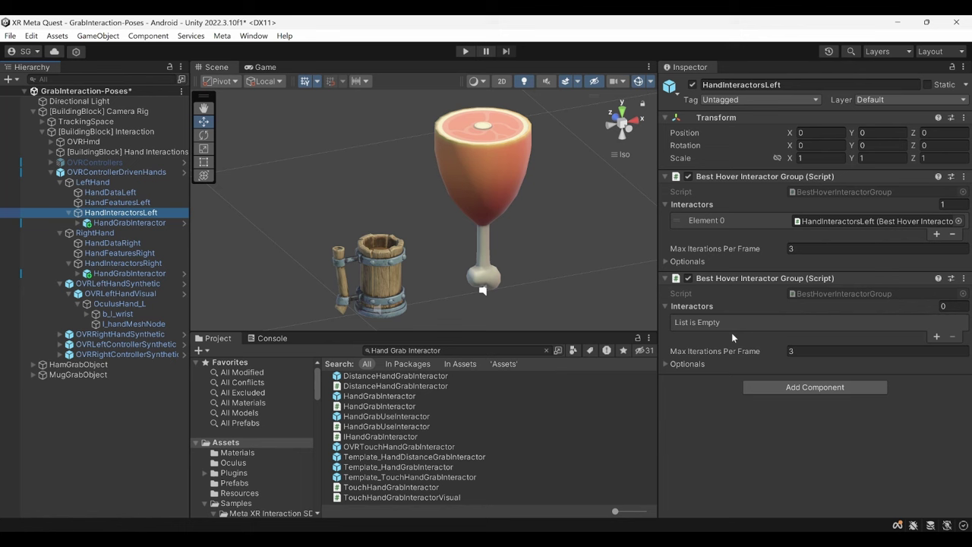
pyautogui.moveTo(122, 215); pyautogui.dragTo(713, 324)
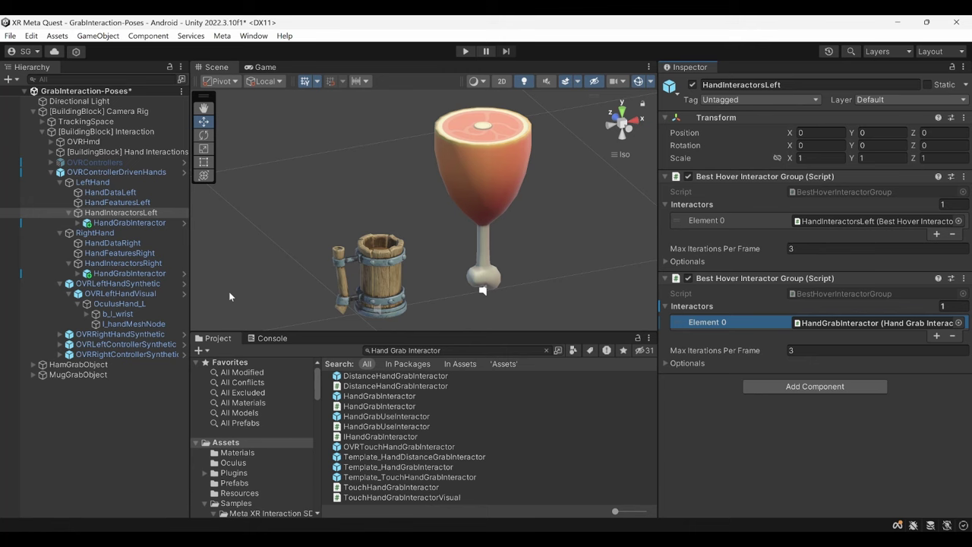
# Step: Activate the HandGrabVisual and HandGrabGlow objects under Visuals of the right HandGrabInteractor
pyautogui.click(124, 273)
pyautogui.click(78, 274)
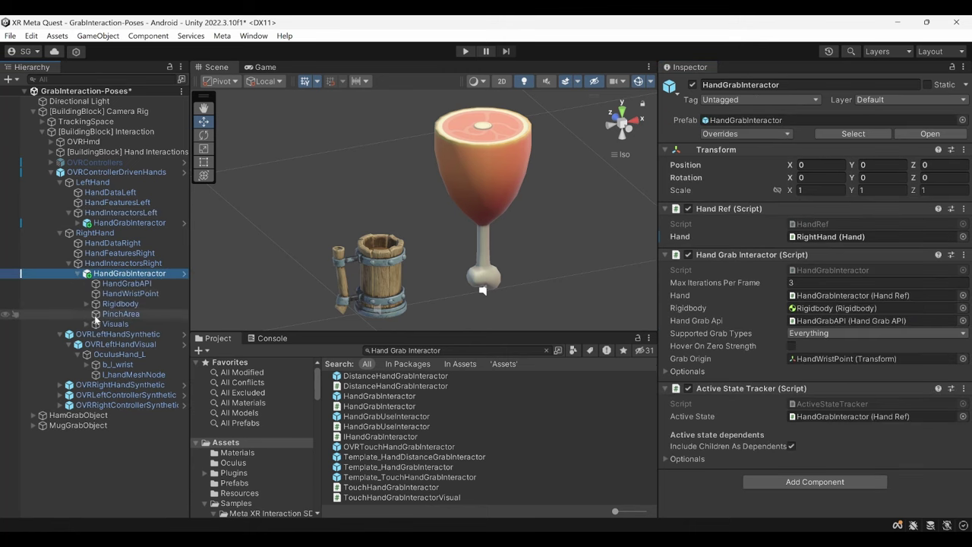
pyautogui.click(129, 346)
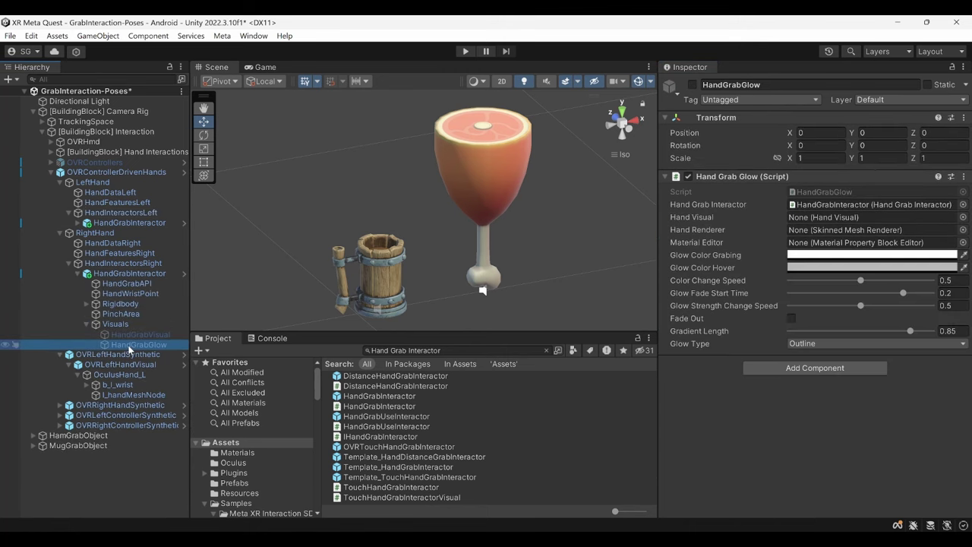
pyautogui.keyDown('ctrl'); pyautogui.click(141, 334); pyautogui.keyUp('ctrl')
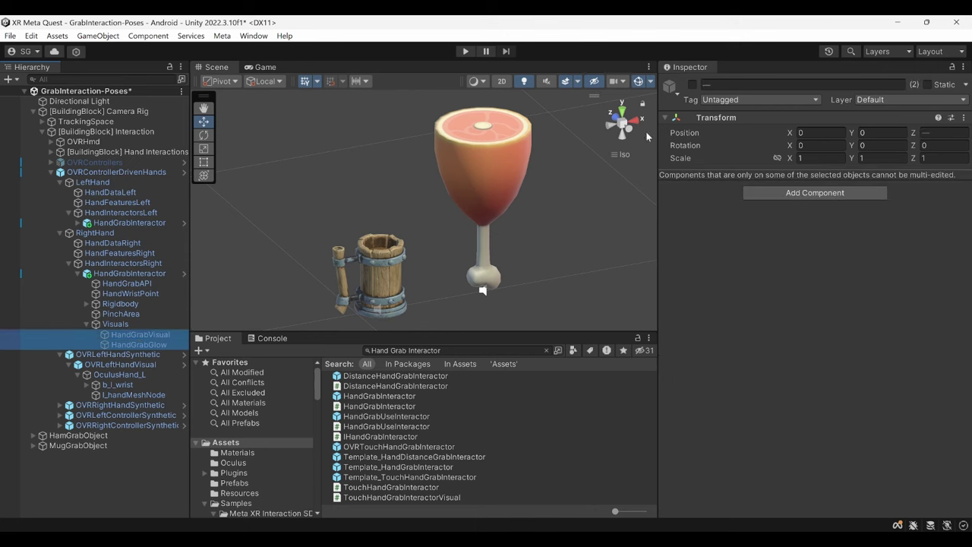
# Step: Assign OVRRightHandSynthetic as the Synthetic Hand of the right interactor's HandGrabVisual
pyautogui.click(141, 334)
pyautogui.click(60, 354)
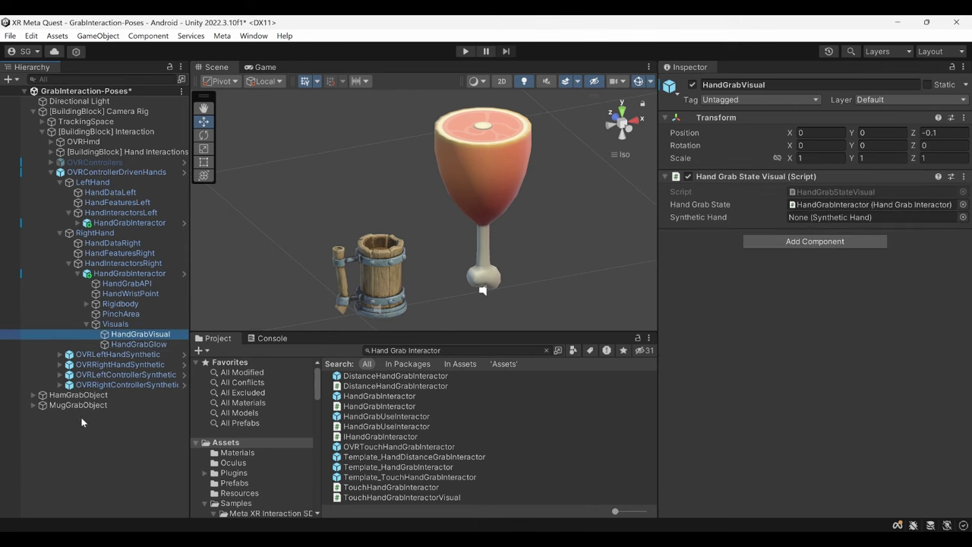
pyautogui.click(93, 366)
pyautogui.moveTo(92, 370); pyautogui.dragTo(828, 217)
# Step: On the right HandGrabGlow, assign OVRRightHandVisual as Hand Visual and r_handMeshNode as both Hand Renderer and Material Editor
pyautogui.press('Down')
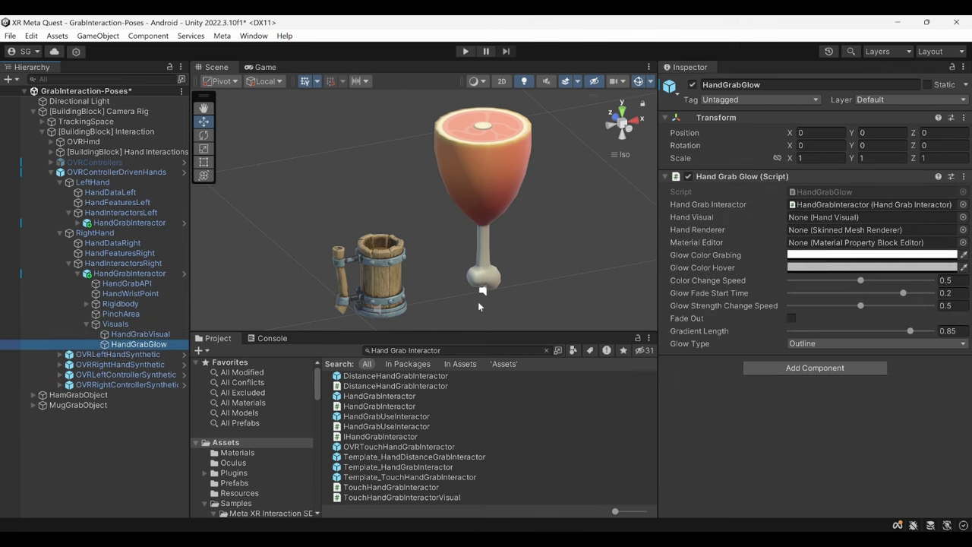
pyautogui.click(61, 364)
pyautogui.moveTo(97, 379); pyautogui.dragTo(807, 222)
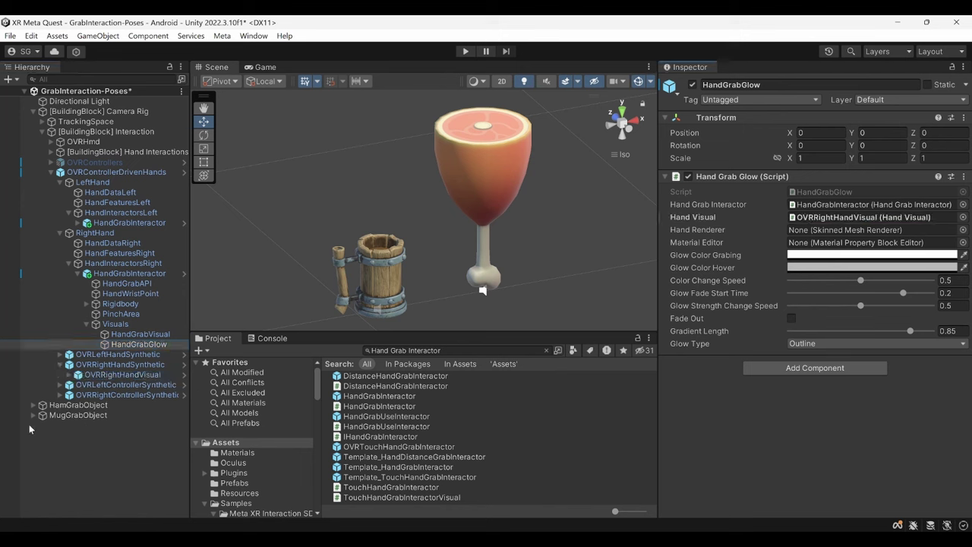
pyautogui.click(69, 375)
pyautogui.click(88, 385)
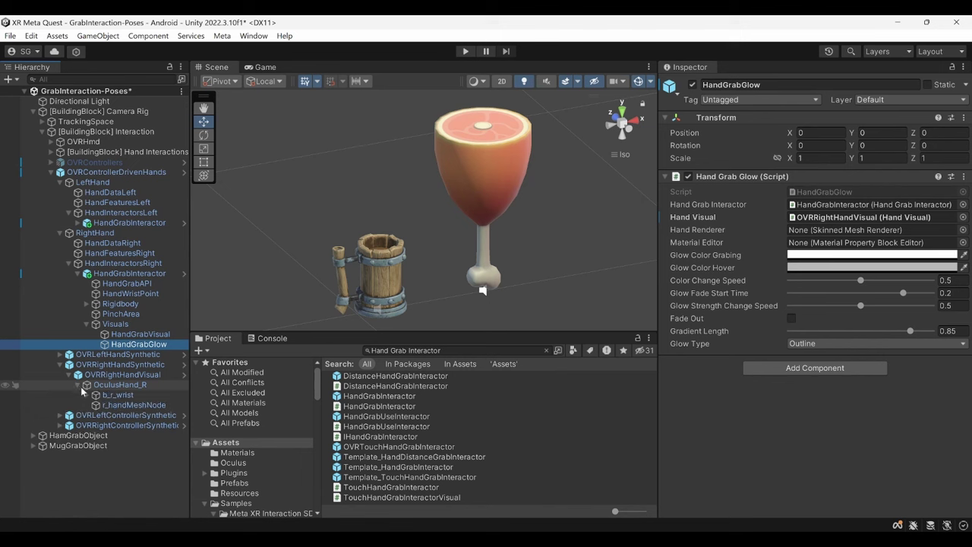
pyautogui.moveTo(105, 408); pyautogui.dragTo(836, 230)
pyautogui.moveTo(174, 400); pyautogui.dragTo(810, 245)
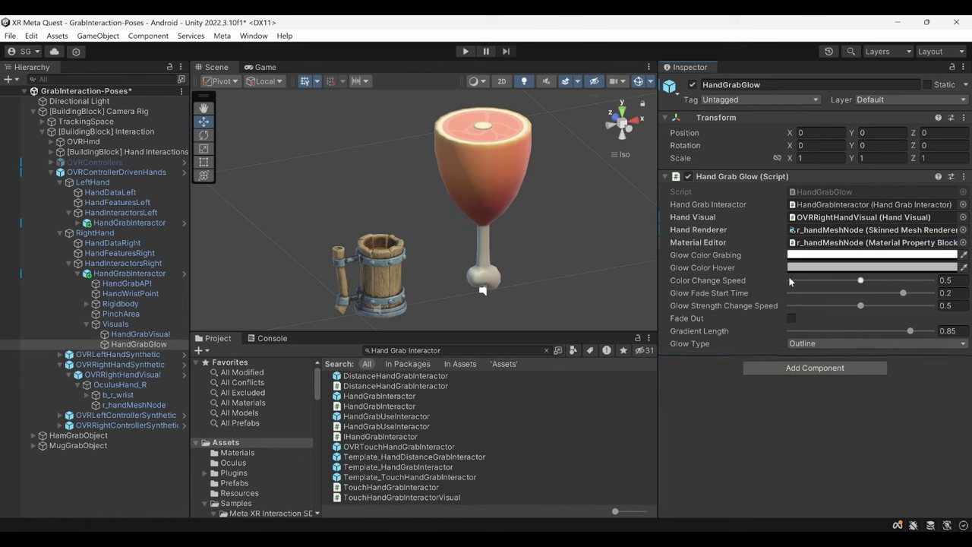
# Step: Set the Glow Type of the right HandGrabGlow to Both
pyautogui.click(811, 347)
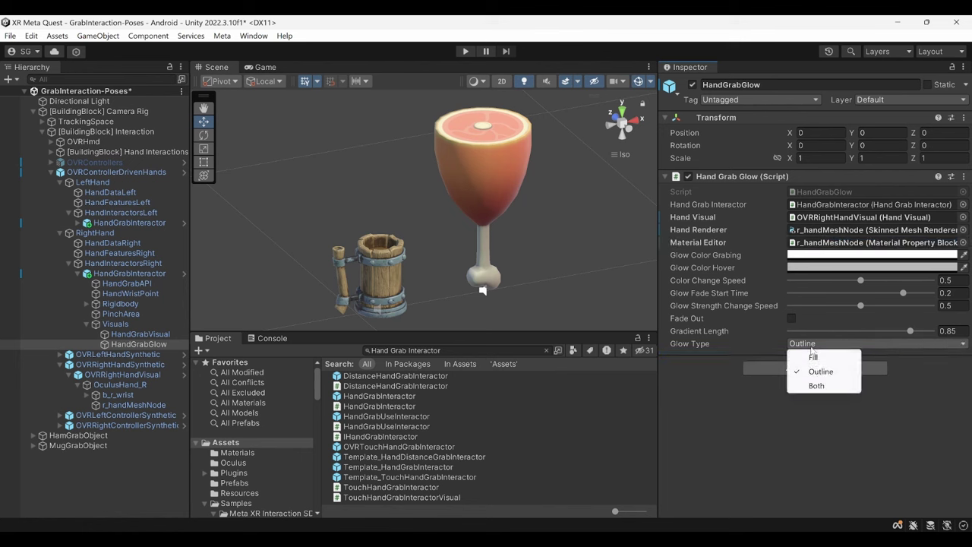
pyautogui.click(806, 386)
pyautogui.click(61, 365)
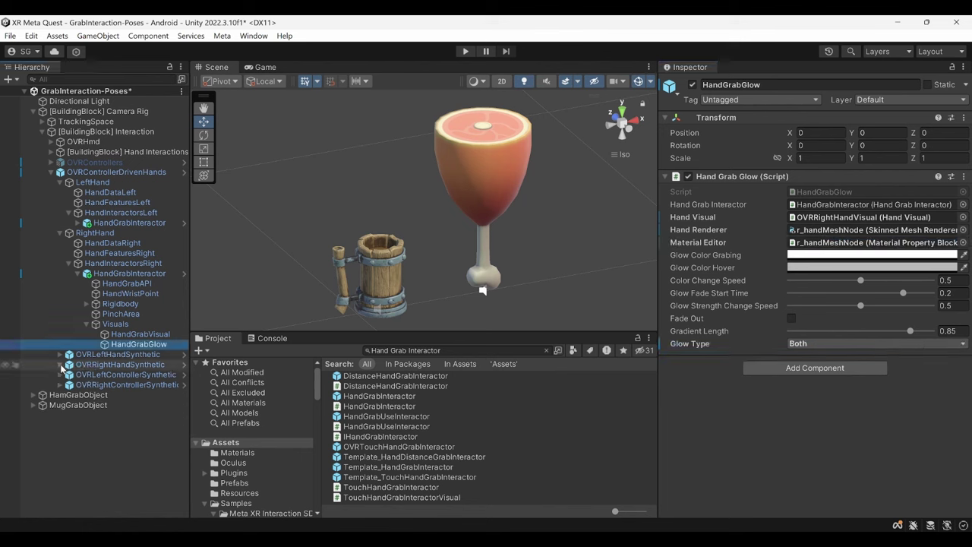
pyautogui.click(87, 324)
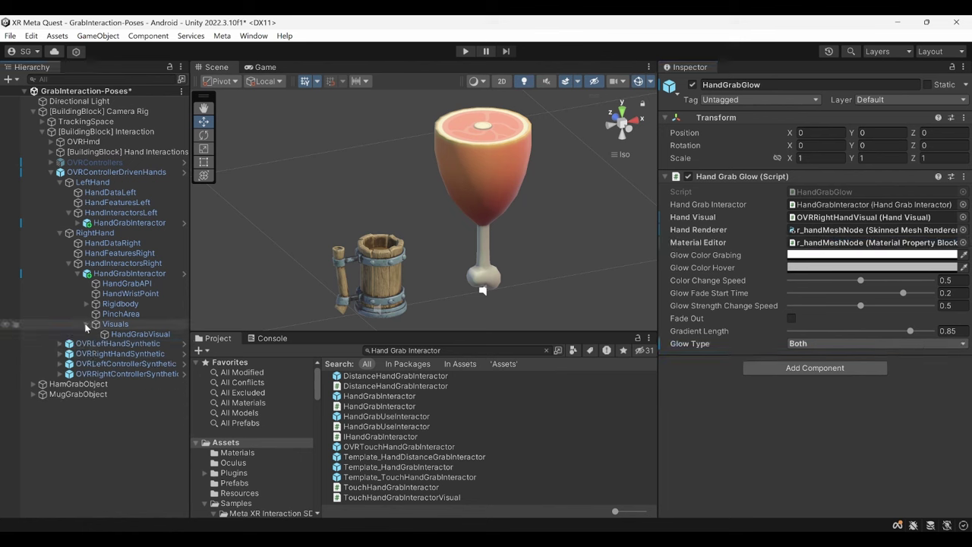
# Step: Add a Controller Pinch Injector to the right HandGrabAPI, assigning its own Hand Grab API component and the RightHand controller
pyautogui.click(126, 286)
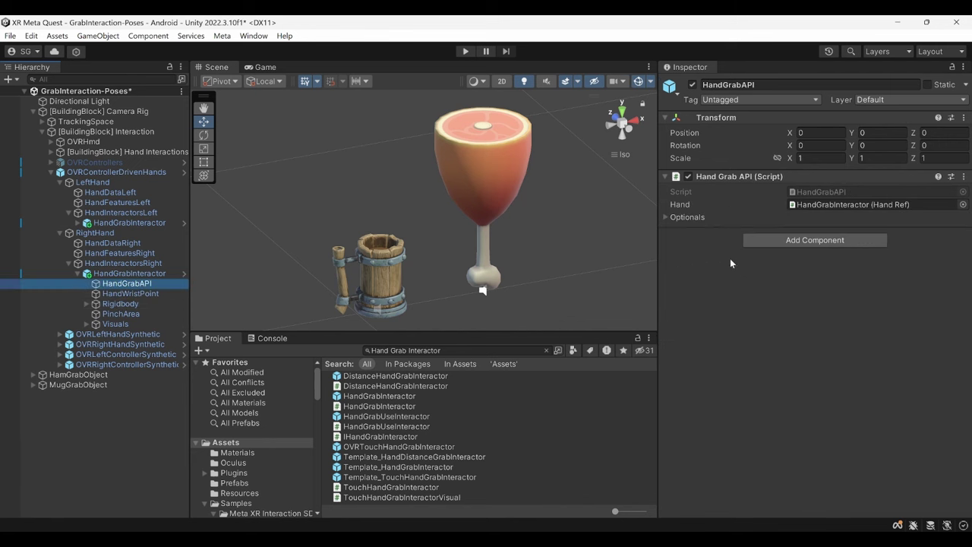
pyautogui.click(760, 240)
pyautogui.press('Return')
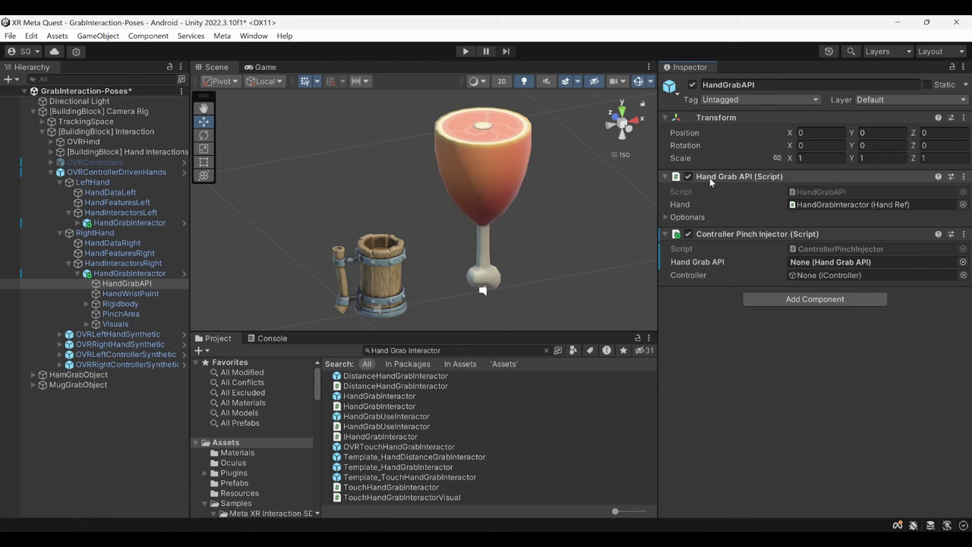
pyautogui.moveTo(709, 177); pyautogui.dragTo(809, 266)
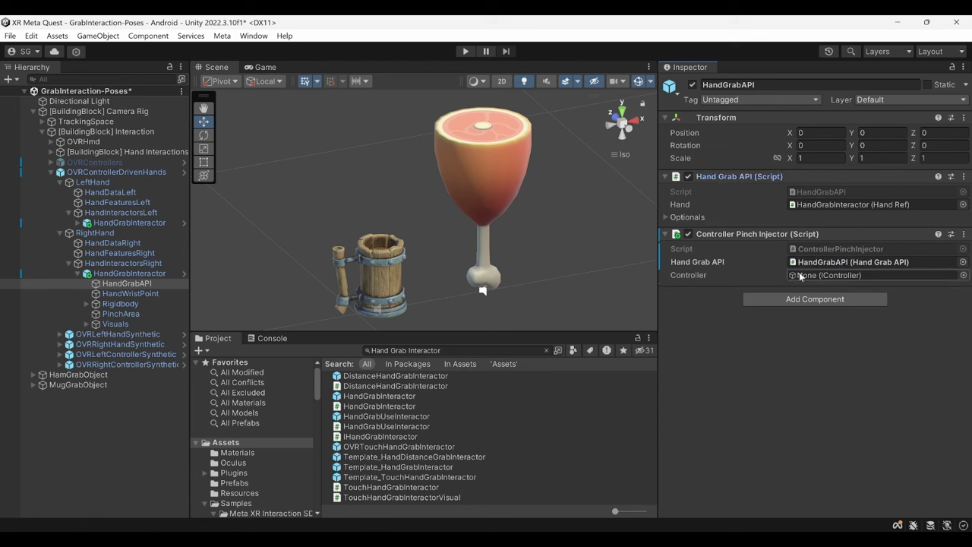
pyautogui.moveTo(95, 232); pyautogui.dragTo(836, 275)
# Step: Enable Hover On Zero Strength on the right HandGrabInteractor and add it to HandInteractorsRight's second Best Hover Interactor Group
pyautogui.click(78, 275)
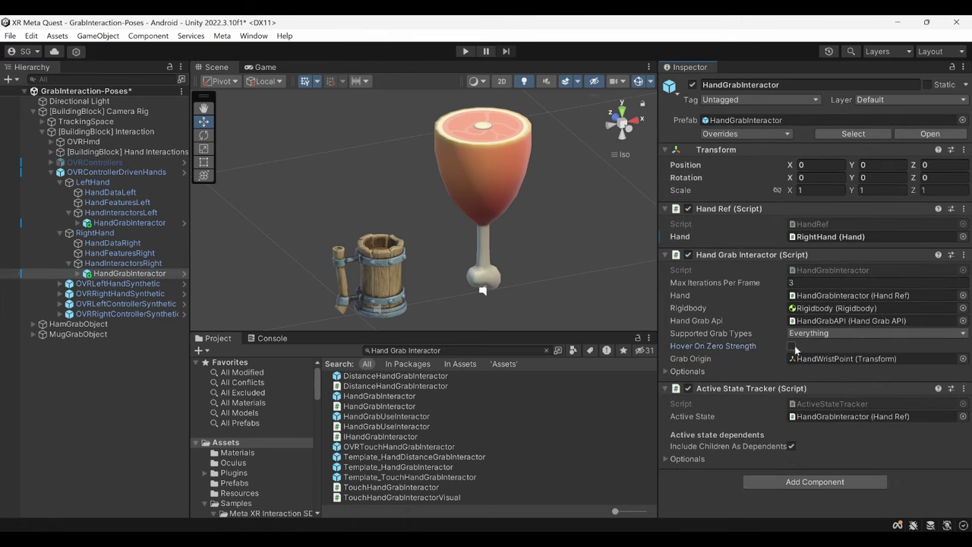
pyautogui.press('Up')
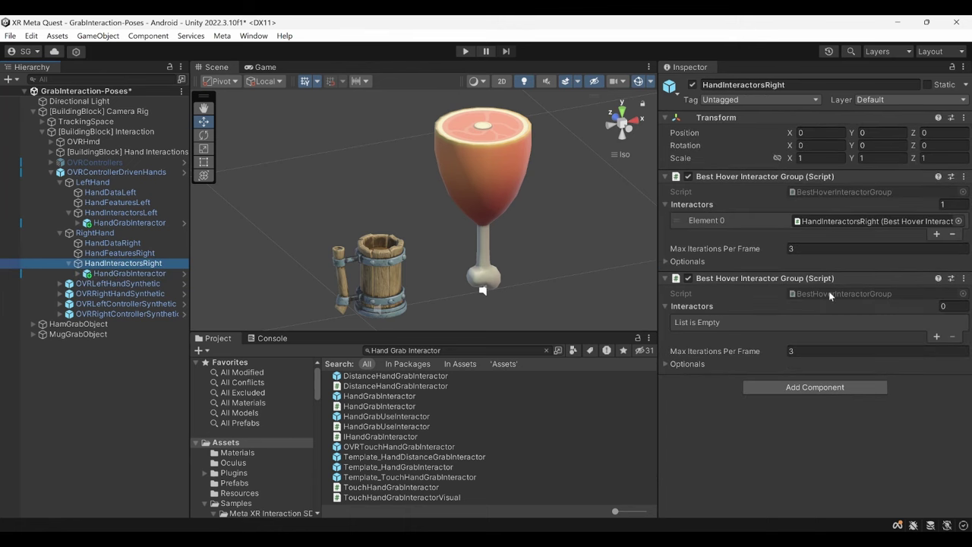
pyautogui.moveTo(131, 274); pyautogui.dragTo(699, 306)
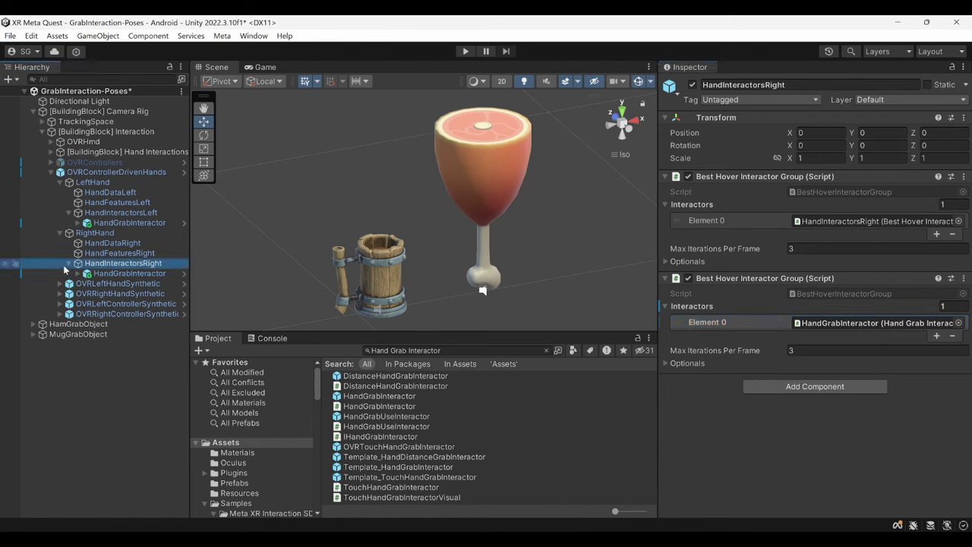
pyautogui.click(68, 263)
pyautogui.click(60, 233)
pyautogui.click(61, 183)
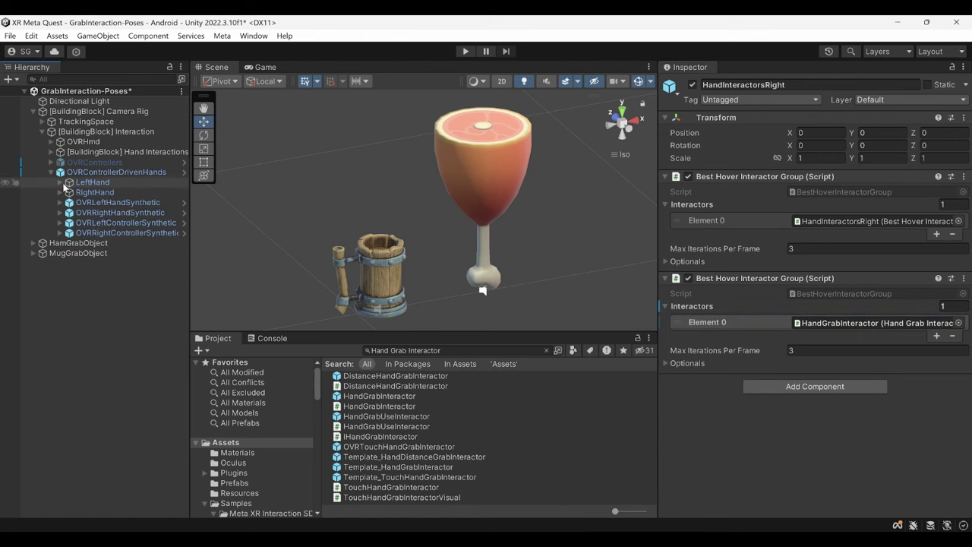
# Step: Add an Active State Tracker component to the left and right OVRHandDataSource objects under [BuildingBlock] Hand Interactions
pyautogui.click(114, 173)
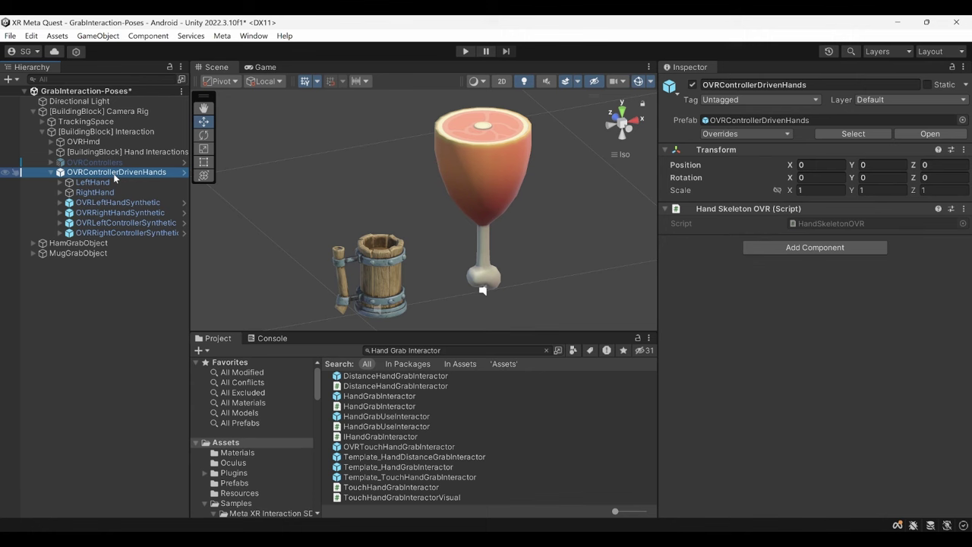
pyautogui.click(89, 154)
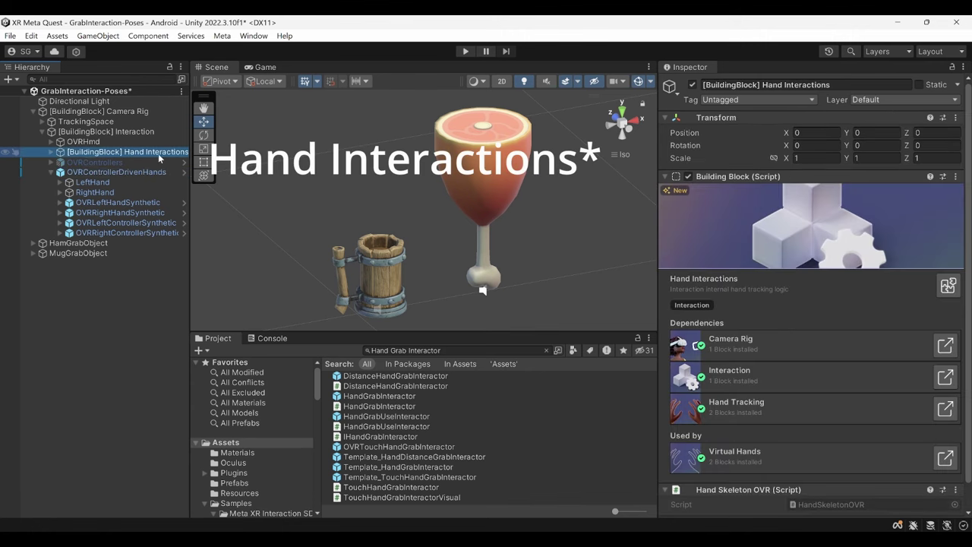
pyautogui.click(51, 152)
pyautogui.click(87, 161)
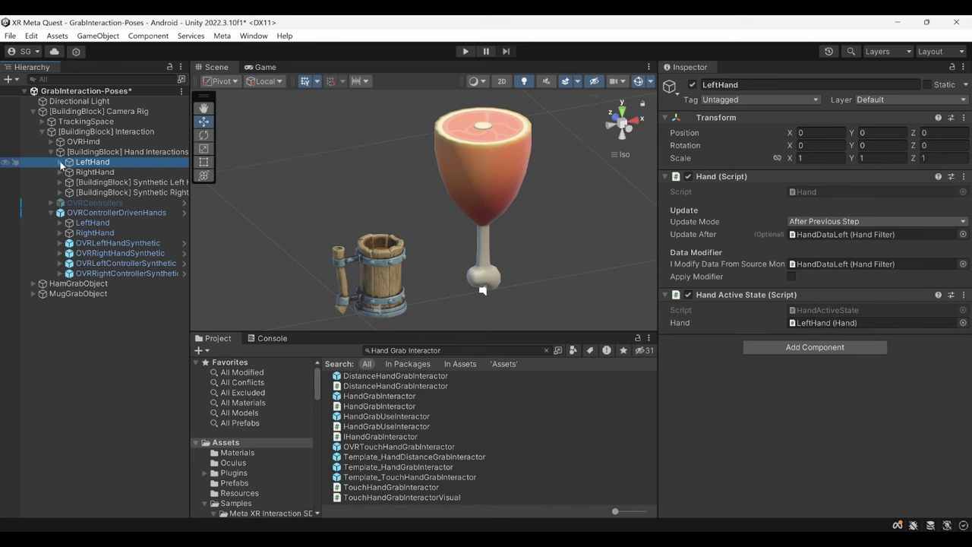
pyautogui.click(60, 162)
pyautogui.click(60, 213)
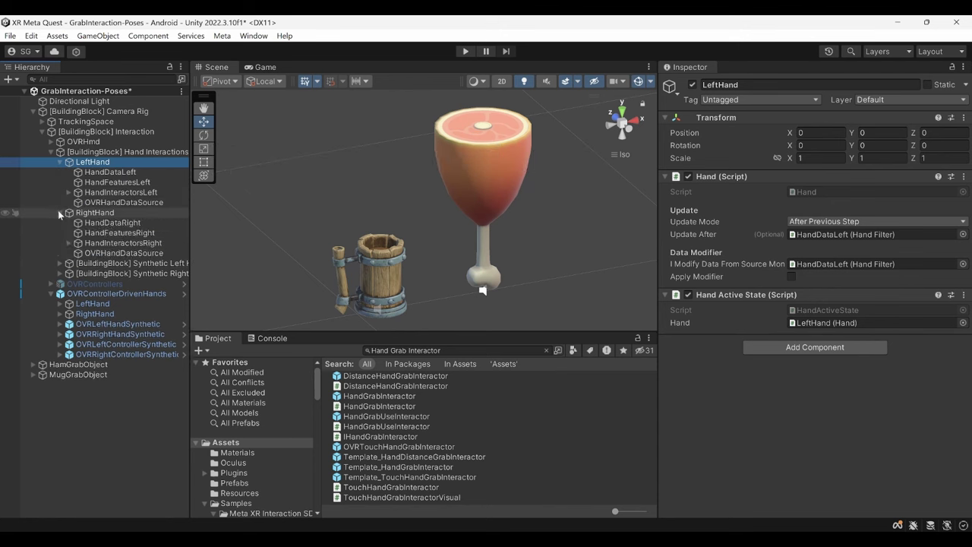
pyautogui.click(129, 202)
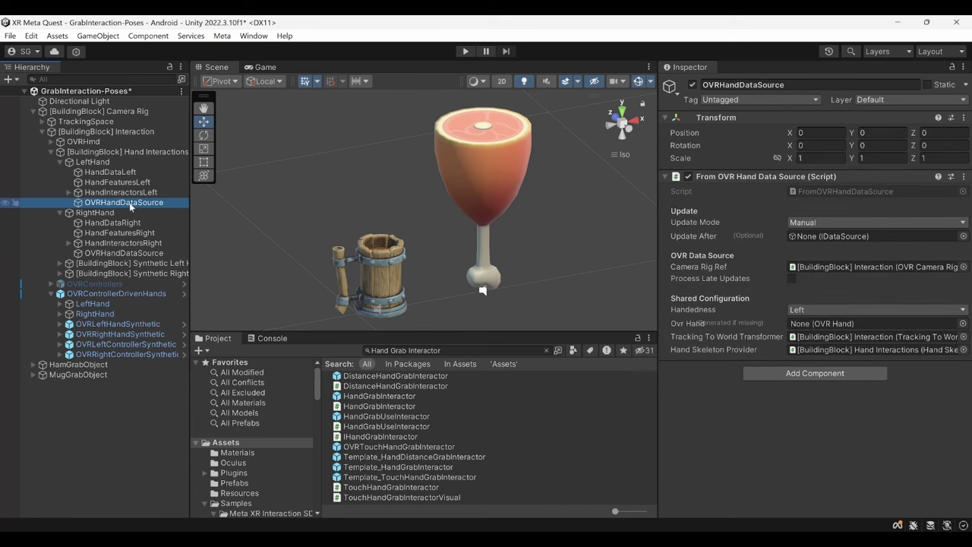
pyautogui.keyDown('ctrl'); pyautogui.click(139, 254); pyautogui.keyUp('ctrl')
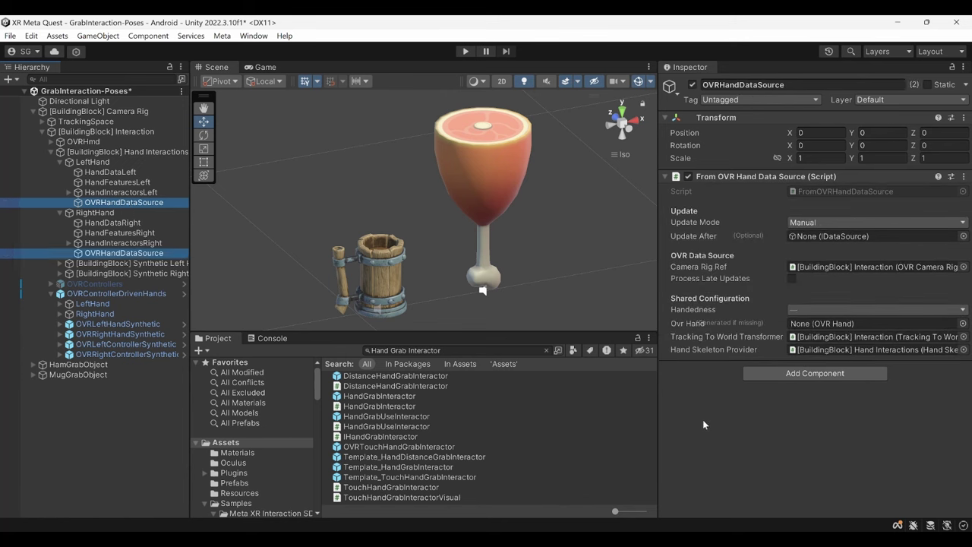
pyautogui.click(795, 376)
pyautogui.press('BackSpace')
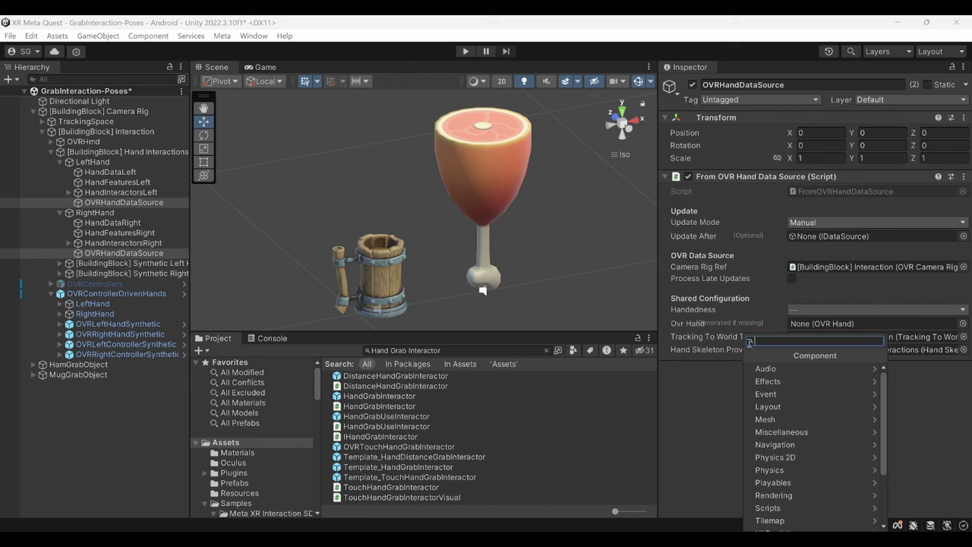
pyautogui.write('Active S')
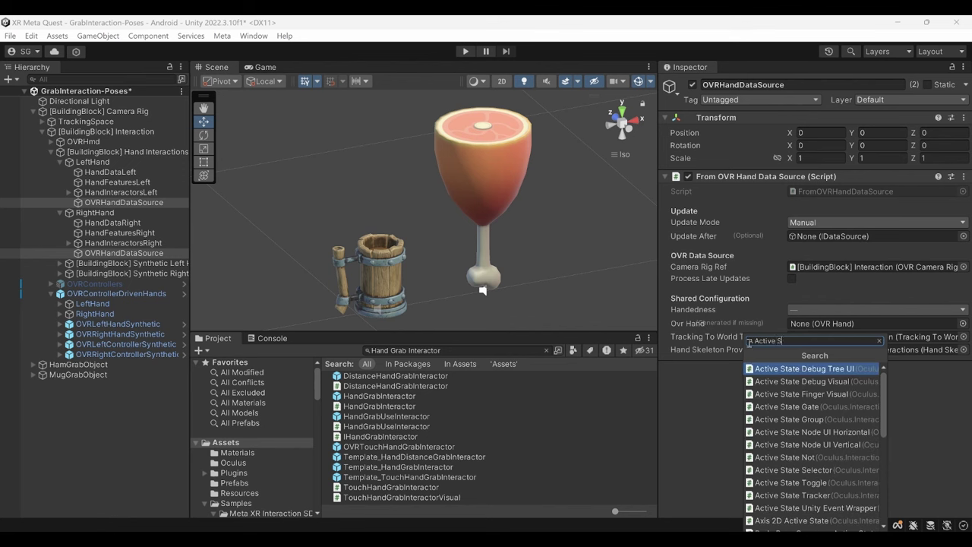
pyautogui.write('tate tracker')
pyautogui.press('Return')
# Step: Add an OVR Controller In Hand Active State component to both selected OVRHandDataSource objects
pyautogui.click(767, 458)
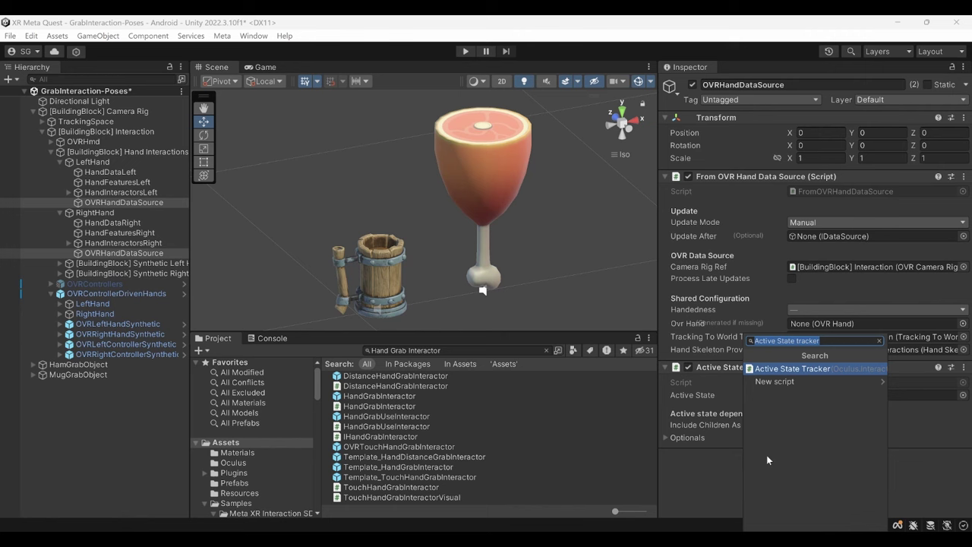
pyautogui.press('BackSpace')
pyautogui.write('OVR C')
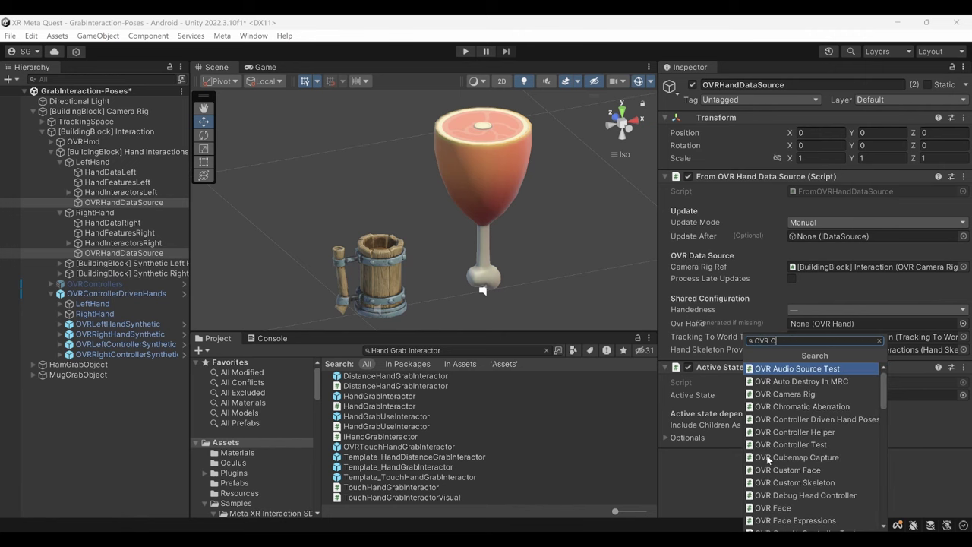
pyautogui.write('ontroller In H')
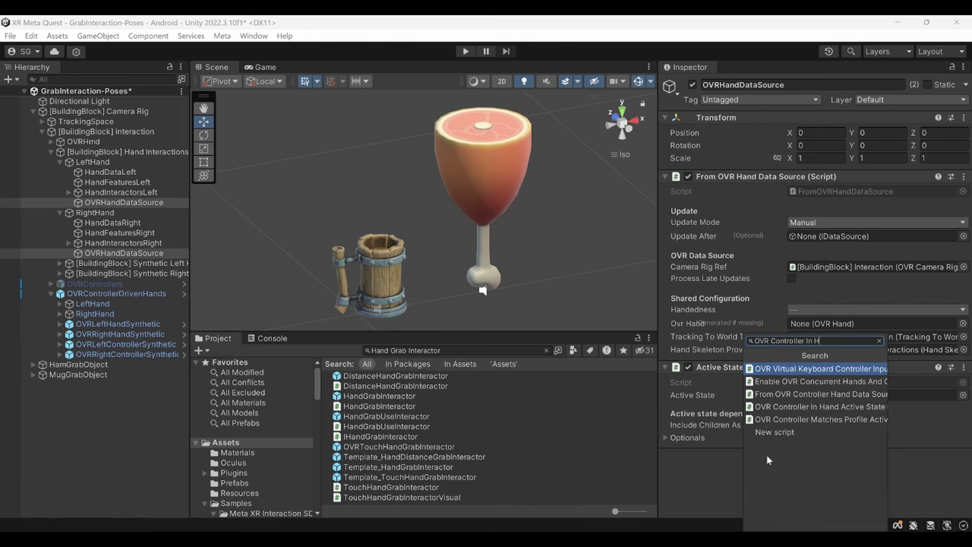
pyautogui.write('and active')
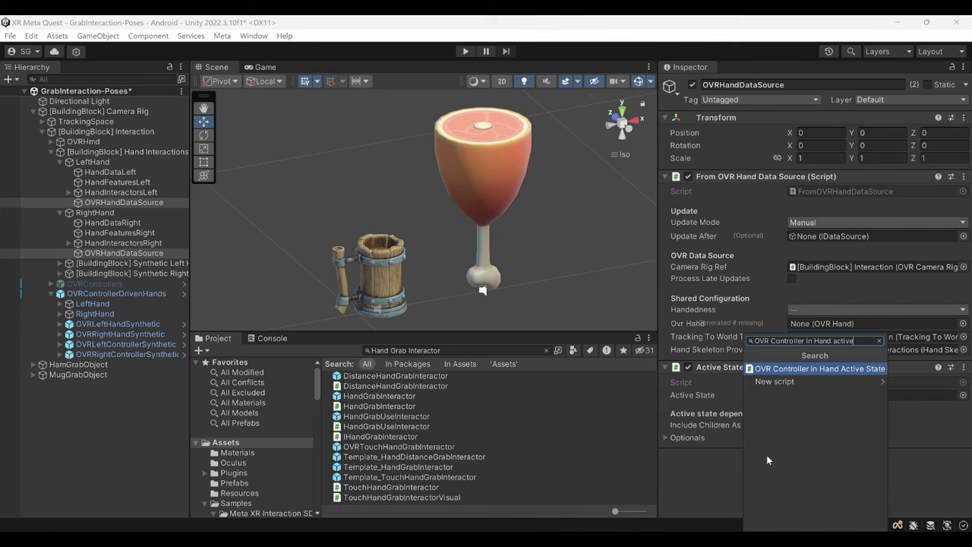
pyautogui.press('Return')
# Step: Assign the left OVRHandDataSource's OVR Controller In Hand Active State component as the Active State of its Active State Tracker
pyautogui.click(171, 202)
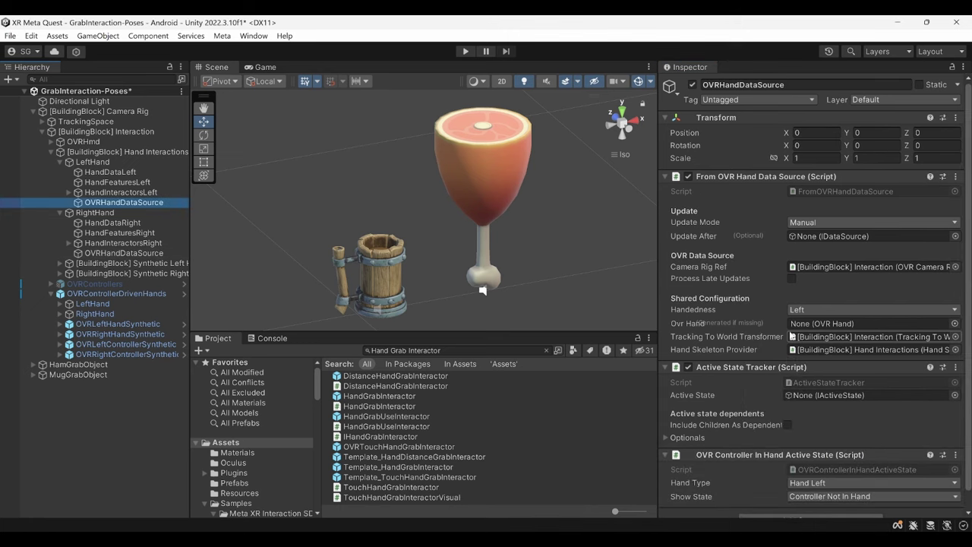
pyautogui.scroll(-1, 792, 336)
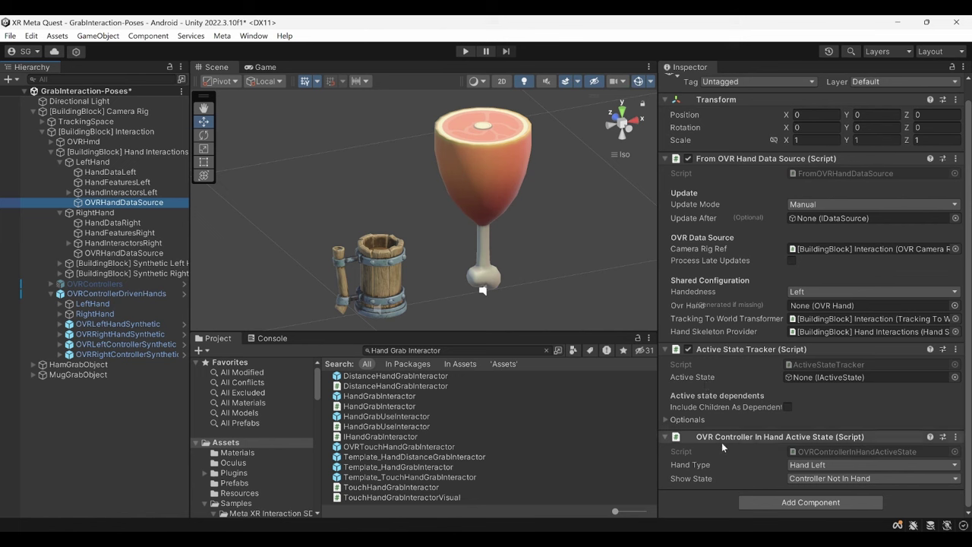
pyautogui.moveTo(722, 442); pyautogui.dragTo(866, 378)
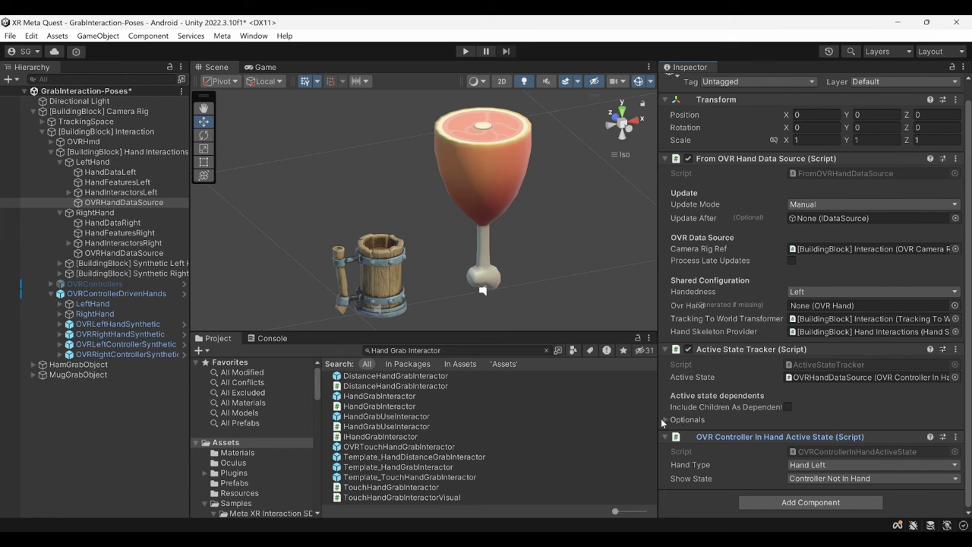
# Step: Add the left From OVR Hand Data Source component to the Active State Tracker's optional Mono Behaviours list
pyautogui.click(661, 418)
pyautogui.scroll(-1, 699, 429)
pyautogui.click(711, 412)
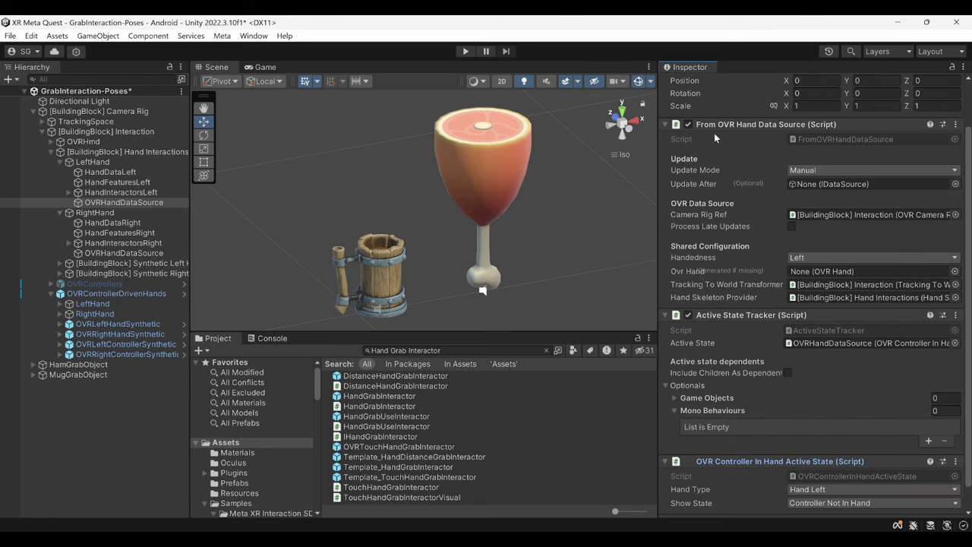
pyautogui.moveTo(714, 130); pyautogui.dragTo(778, 416)
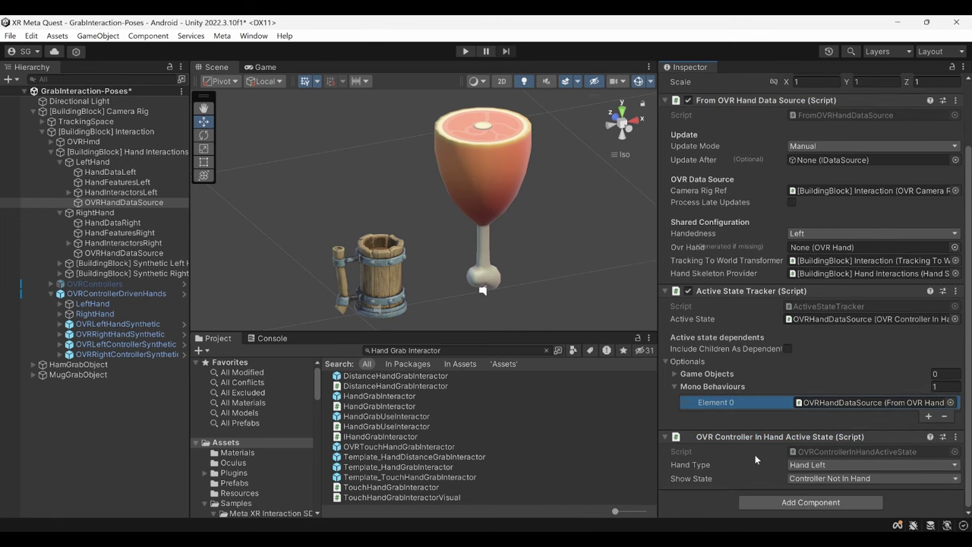
# Step: On the right OVRHandDataSource, set the in-hand active state's Hand Type to Hand Right and assign that component as the Active State Tracker's Active State
pyautogui.click(154, 255)
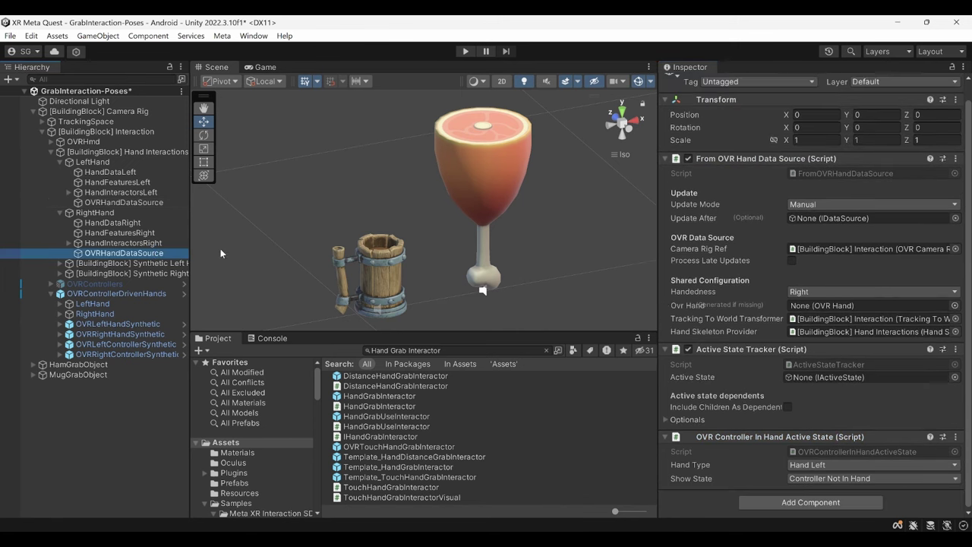
pyautogui.click(793, 466)
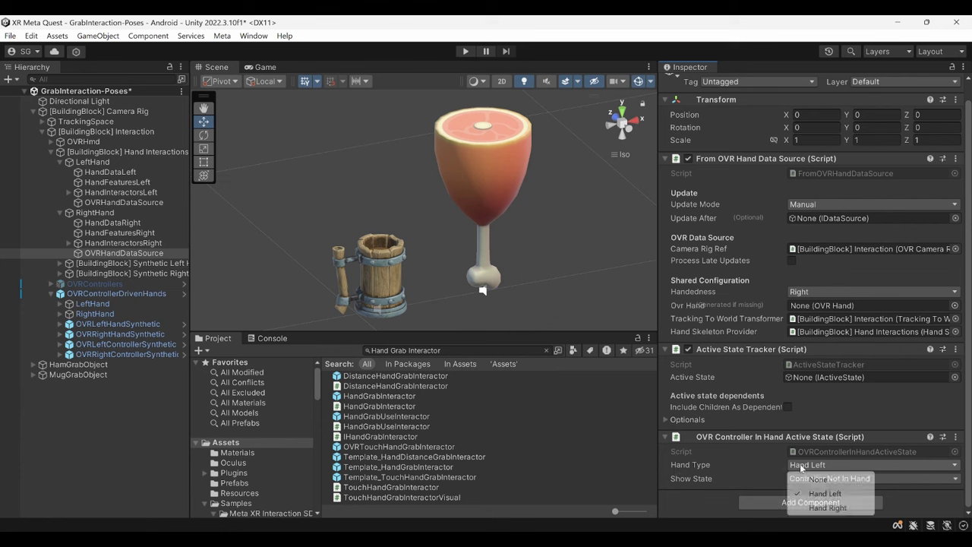
pyautogui.click(817, 508)
pyautogui.moveTo(708, 441); pyautogui.dragTo(813, 376)
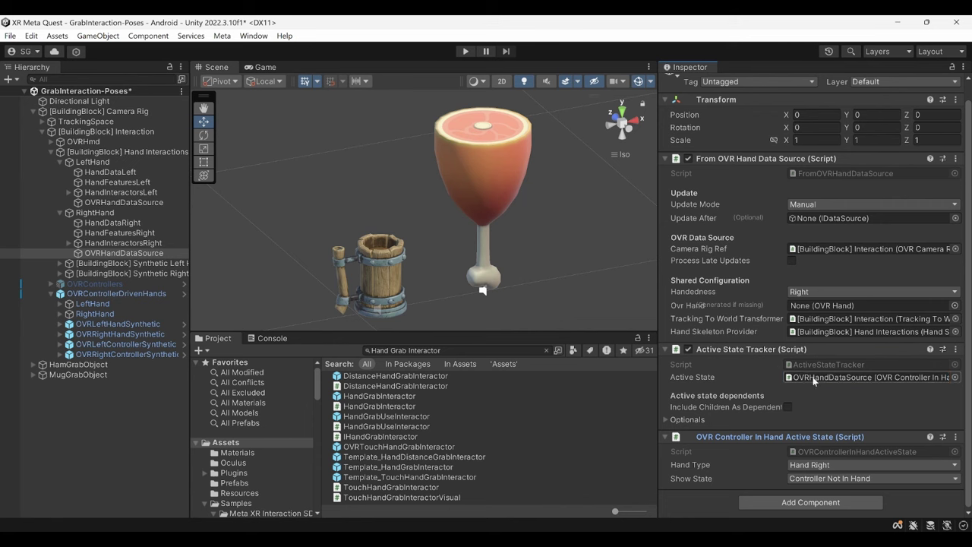
# Step: Add the right From OVR Hand Data Source component to the Active State Tracker's optional Mono Behaviours list
pyautogui.click(687, 419)
pyautogui.click(712, 444)
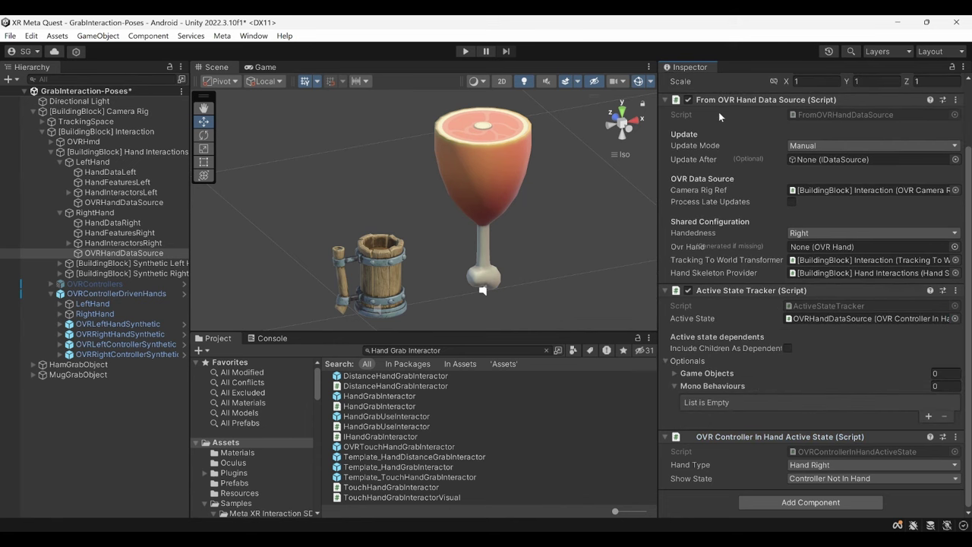
pyautogui.moveTo(722, 101); pyautogui.dragTo(757, 386)
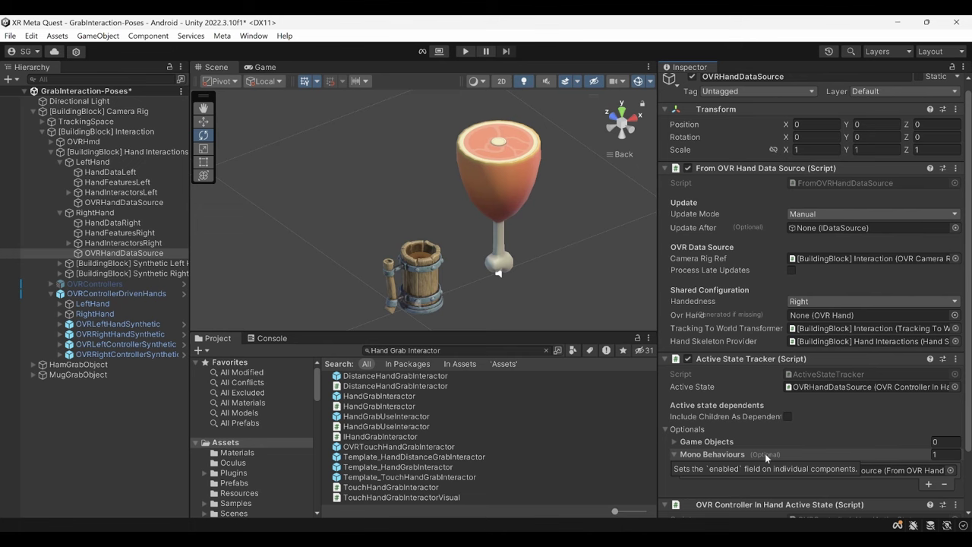
# Step: In the [BuildingBlock] Camera Rig's OVR Manager, enable simultaneous hands and controllers under Tracking and the option to launch simultaneous hands and controllers
pyautogui.click(147, 111)
pyautogui.scroll(-10, 791, 269)
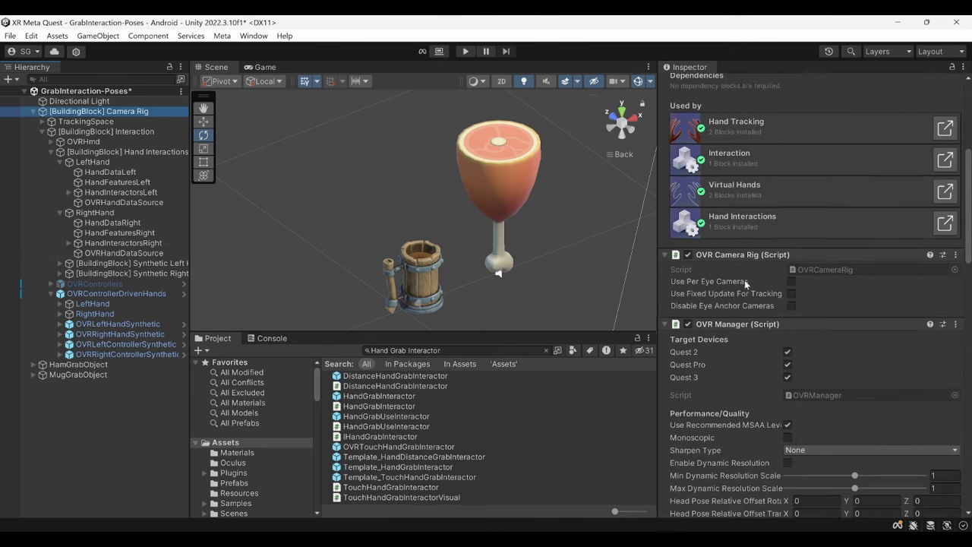
pyautogui.scroll(-8, 741, 250)
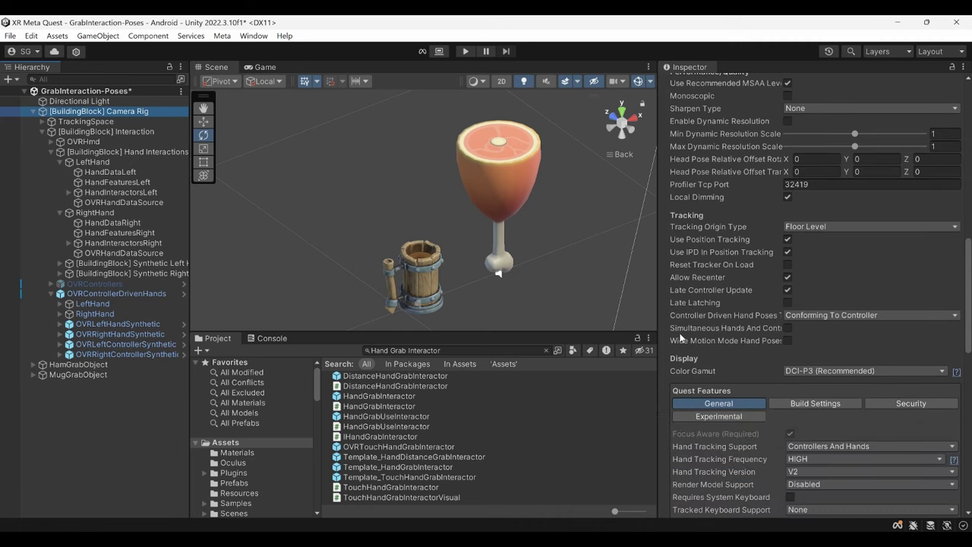
pyautogui.click(788, 328)
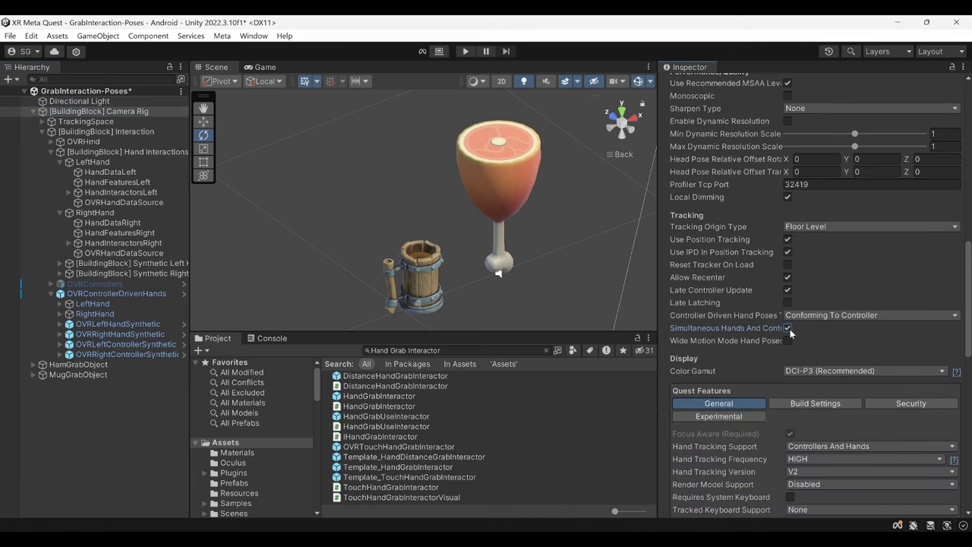
pyautogui.scroll(-12, 790, 329)
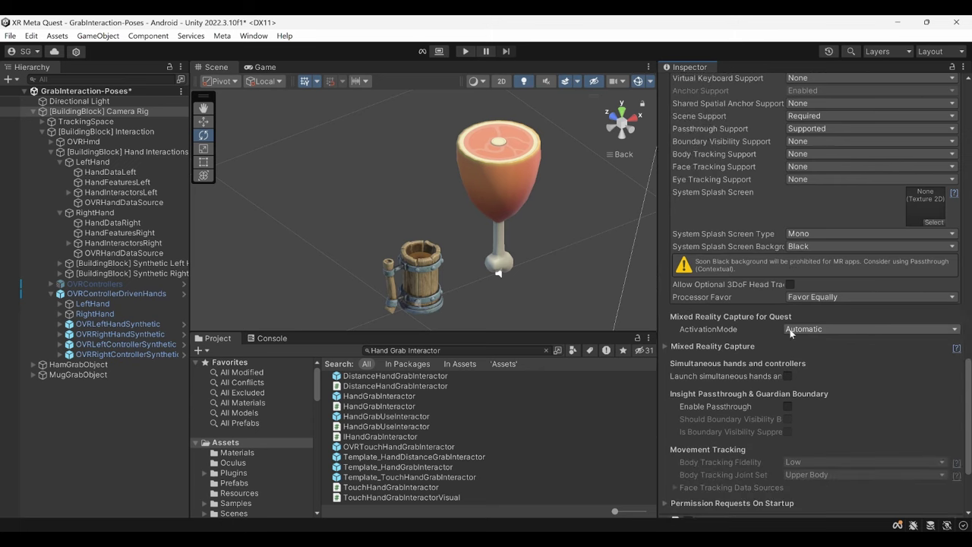
pyautogui.scroll(-1, 790, 332)
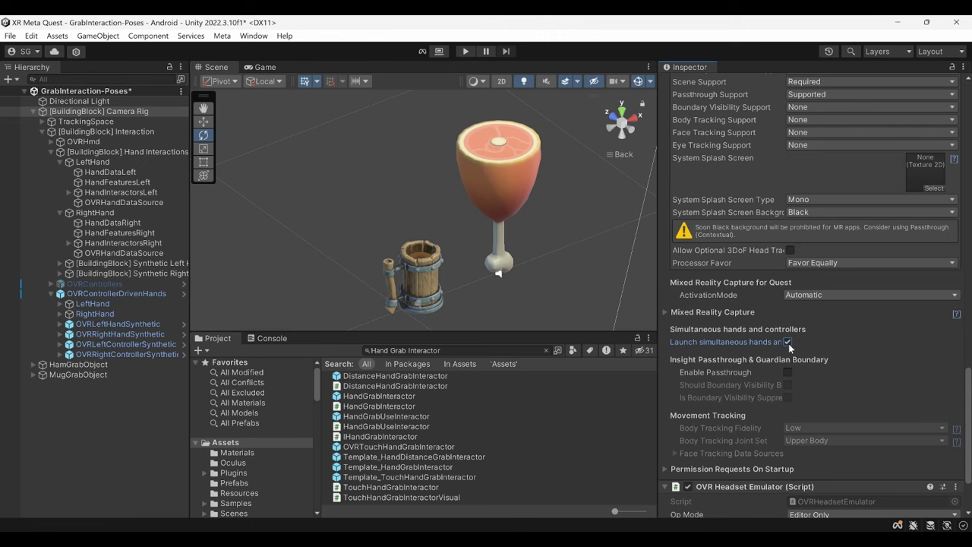
# Step: Open the project's Build Settings
pyautogui.click(10, 36)
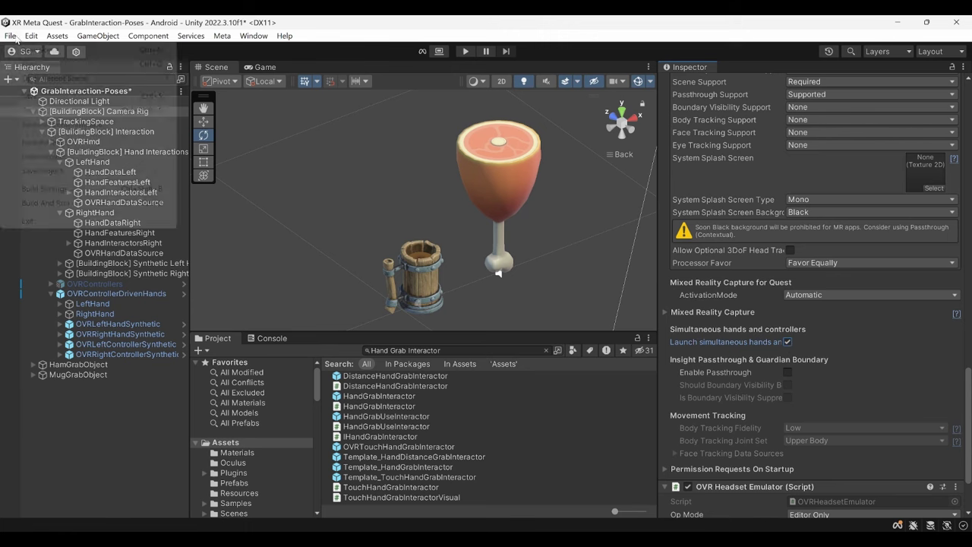
pyautogui.click(60, 187)
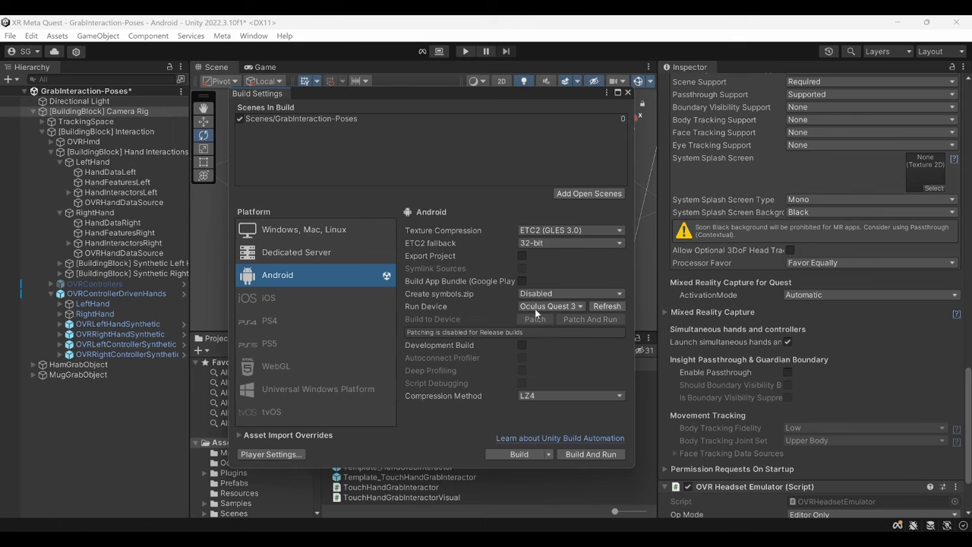